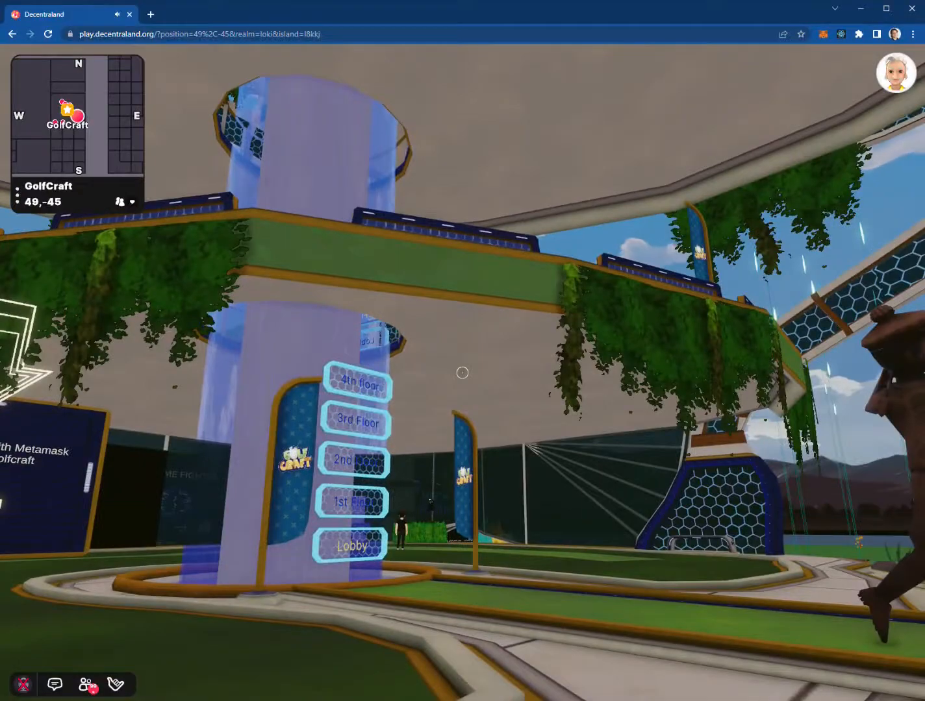
Walk to the login board and sign in to GolfCraft with Metamask
key(s)
key(w)
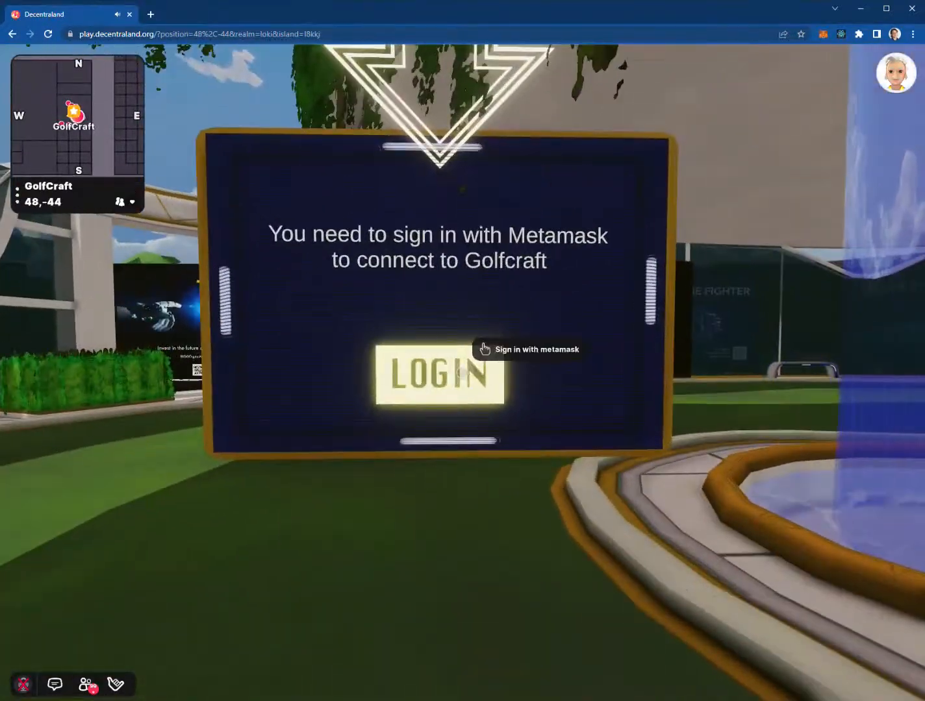
click(462, 372)
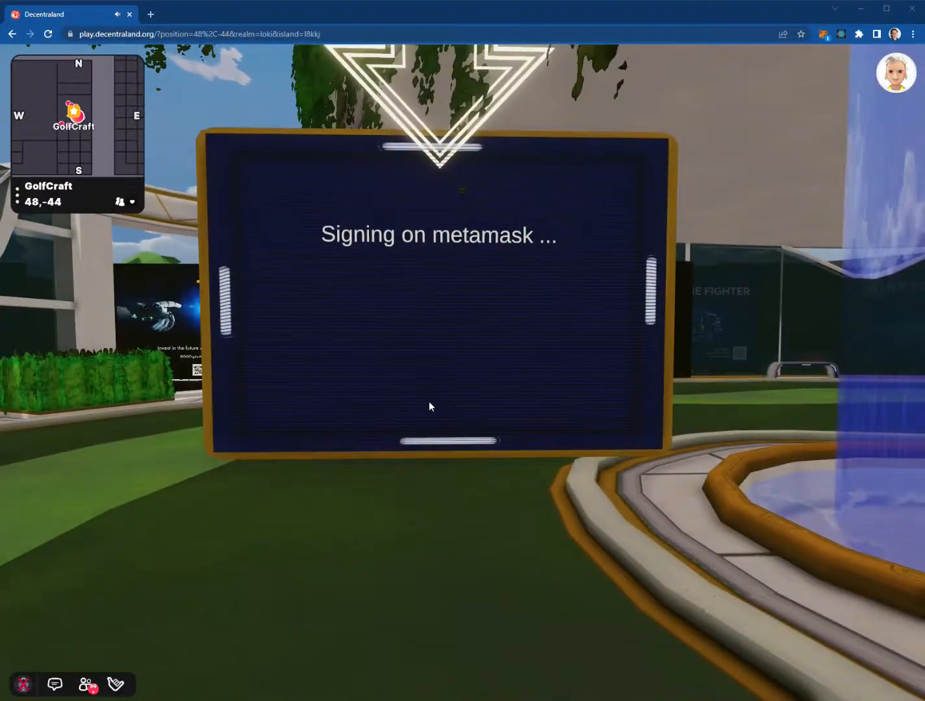
click(856, 320)
Ride the elevator to the builder board and create a new golf course
key(s)
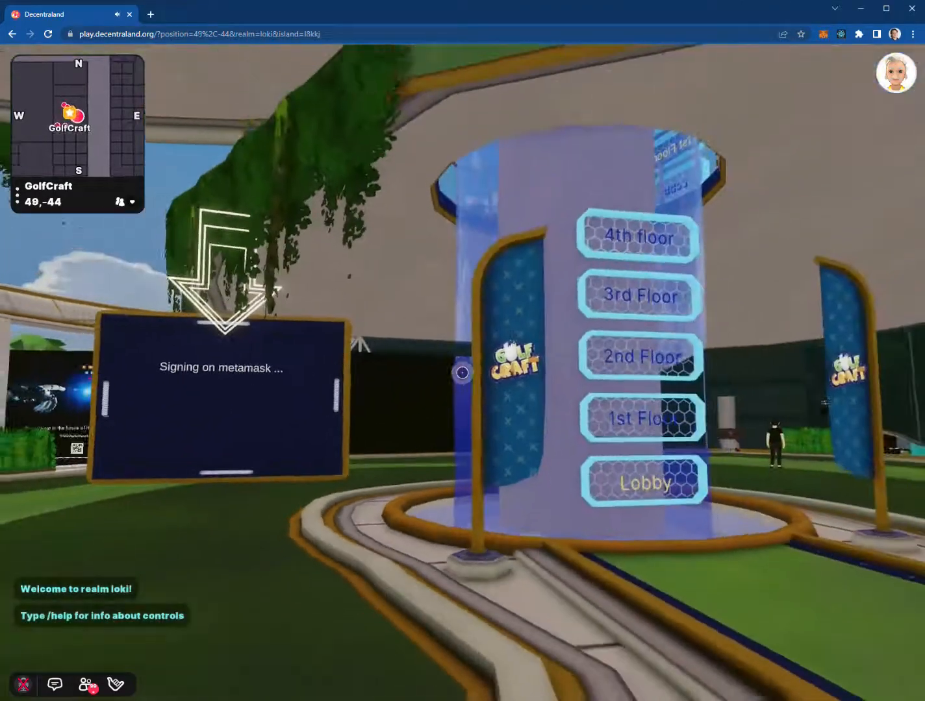
key(w)
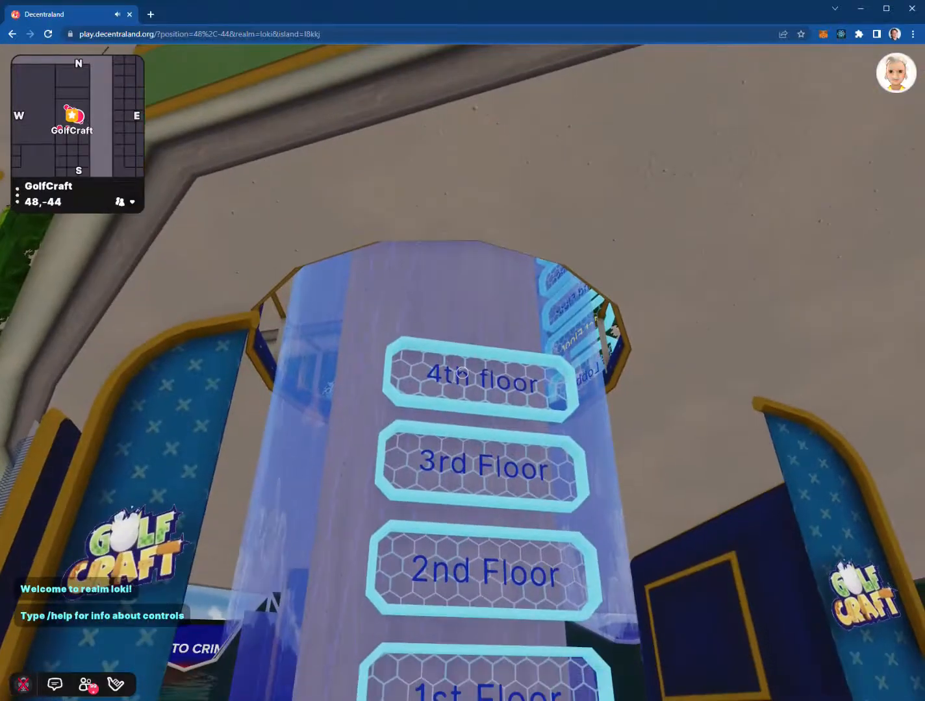
click(462, 372)
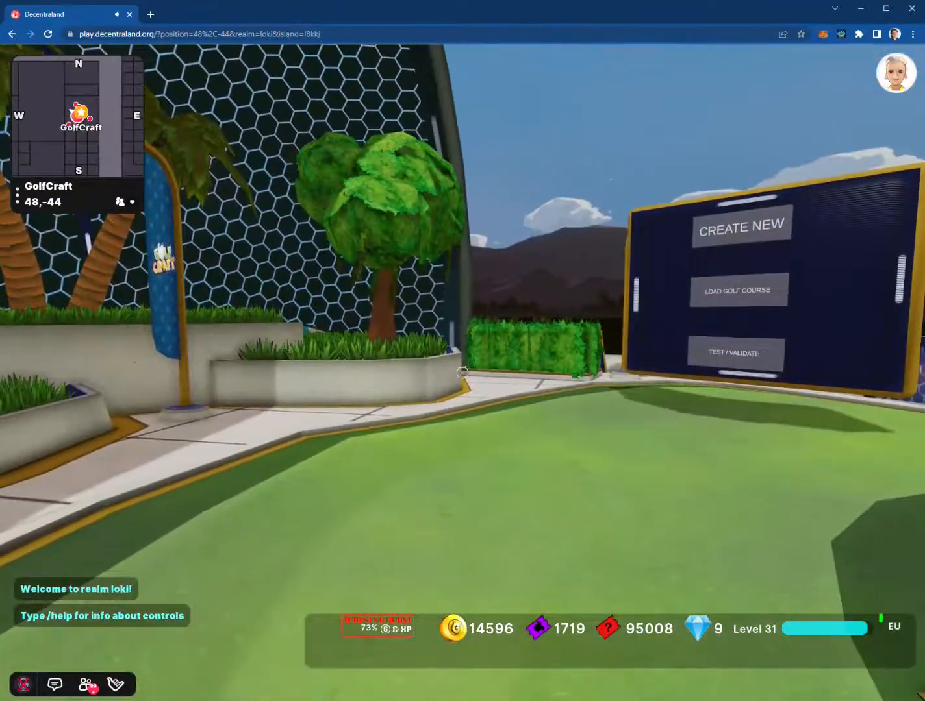
key(w)
key(w)
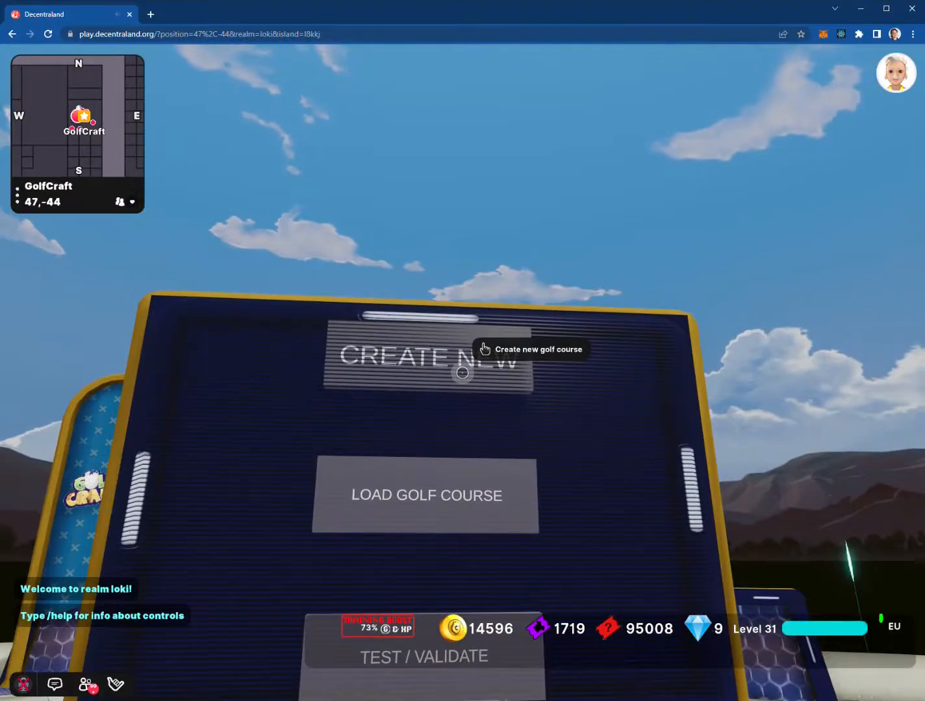
click(462, 372)
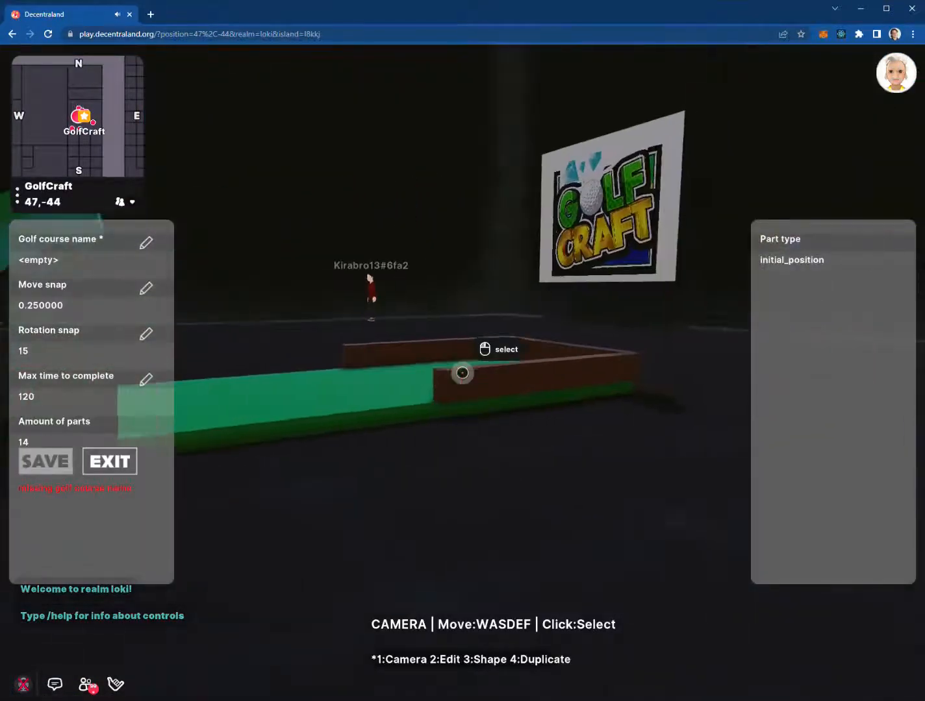
Frame the ramp on the starter course and select it to confirm it is a basic_slope
key(e)
key(a)
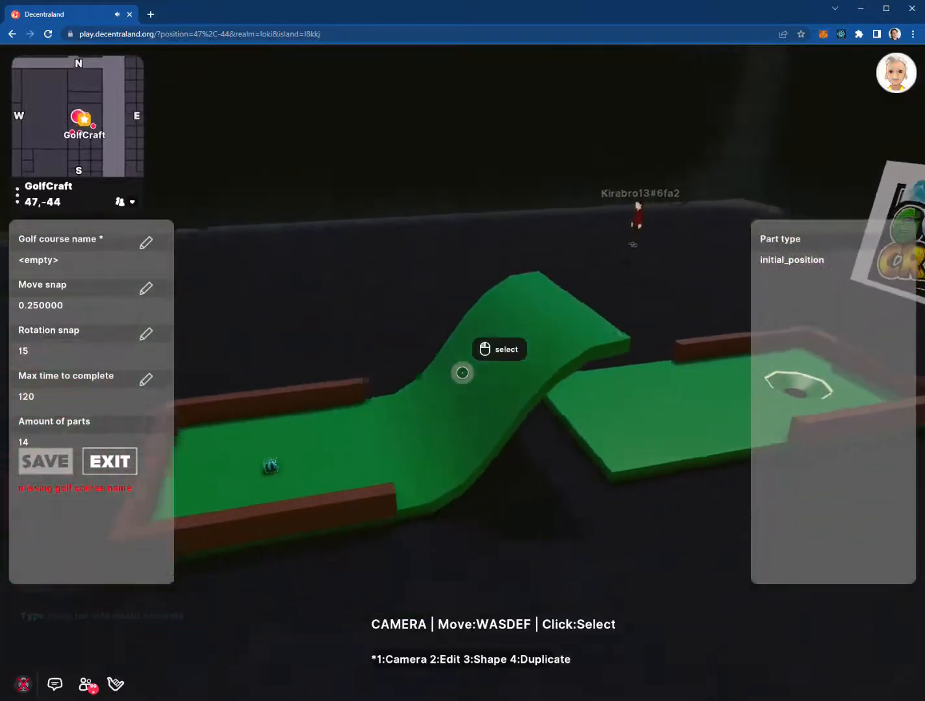
click(463, 373)
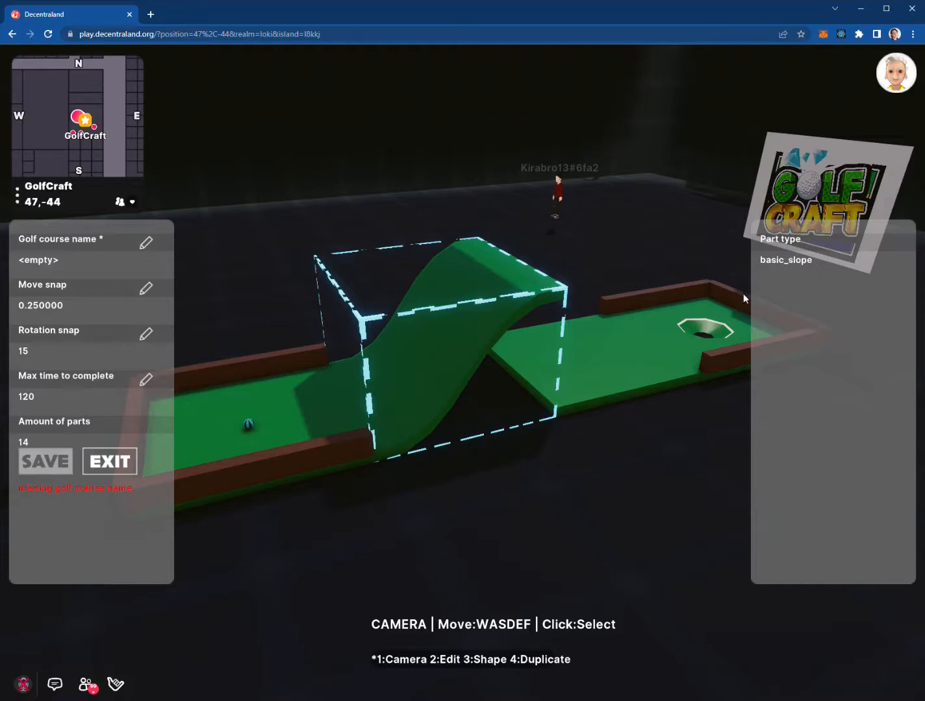
click(603, 405)
click(462, 373)
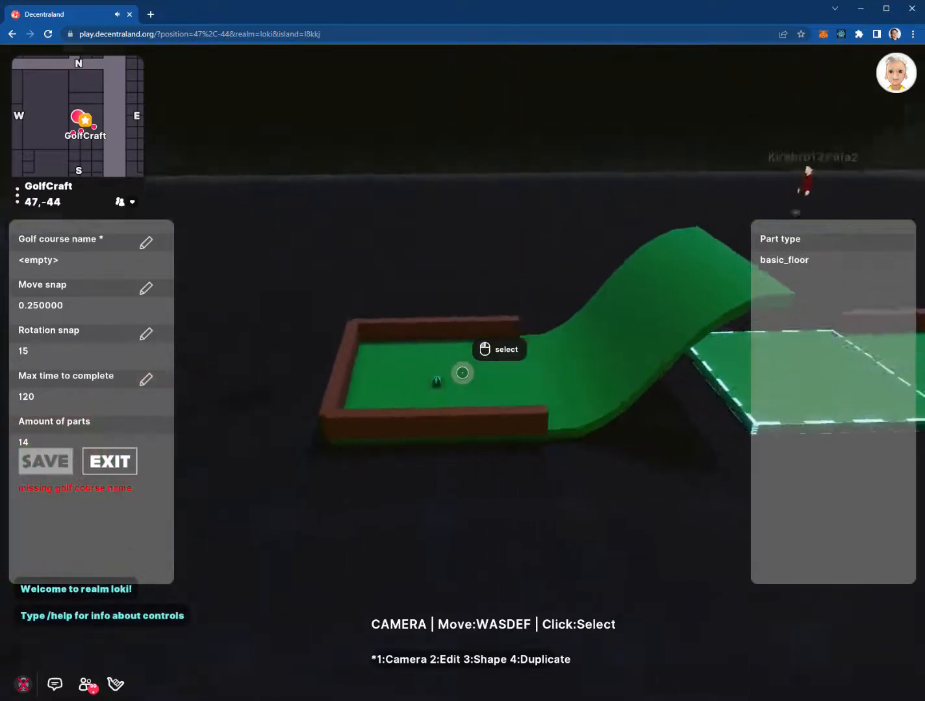
click(462, 373)
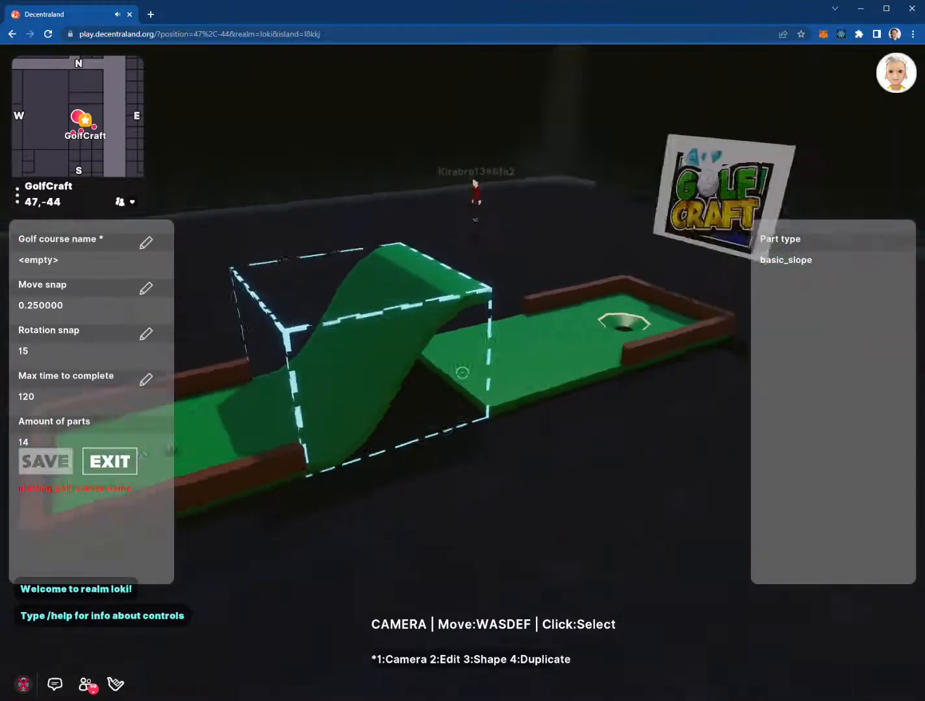
click(462, 373)
click(462, 373)
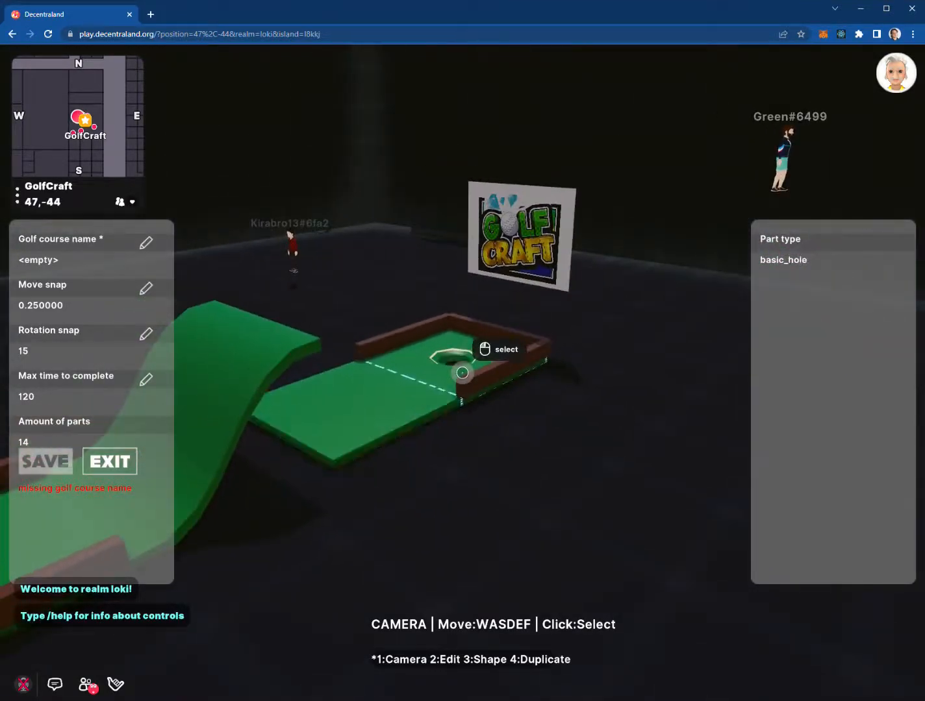
click(462, 373)
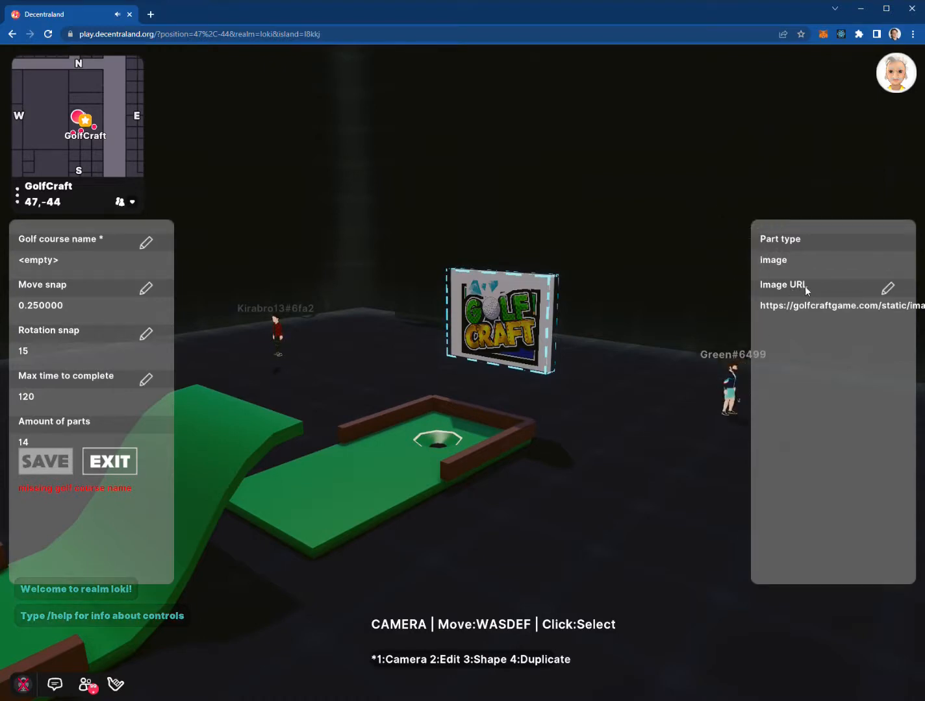
click(670, 321)
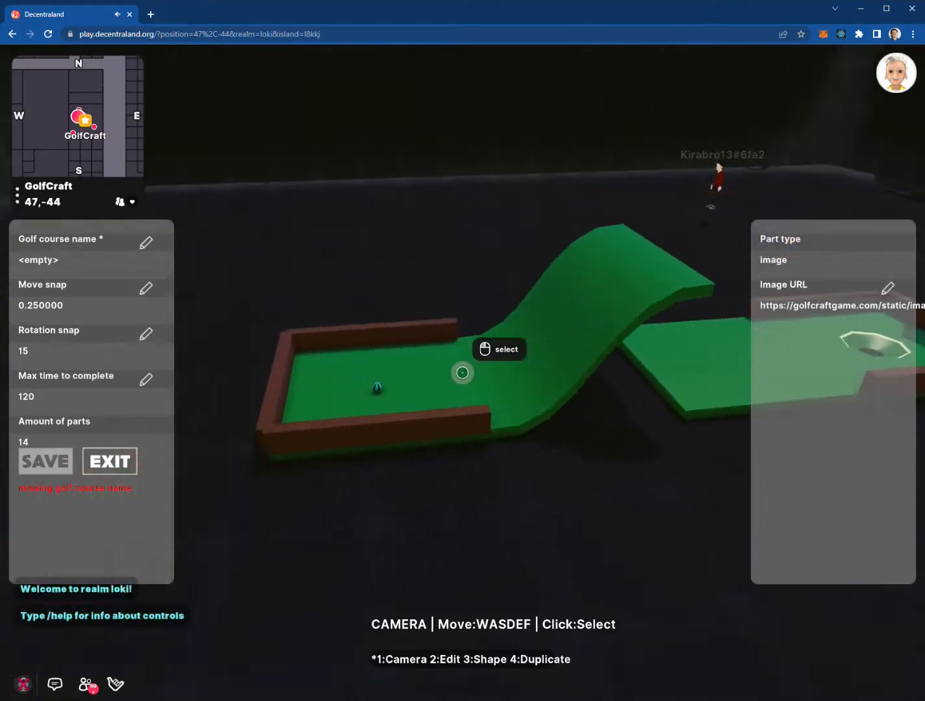
click(463, 372)
key(a)
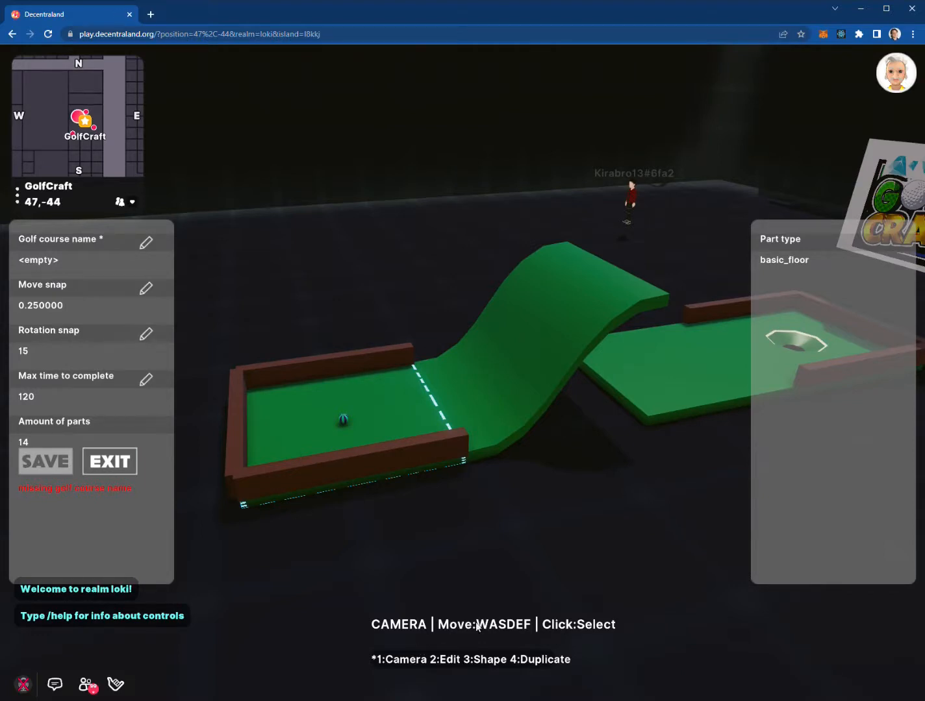
click(498, 517)
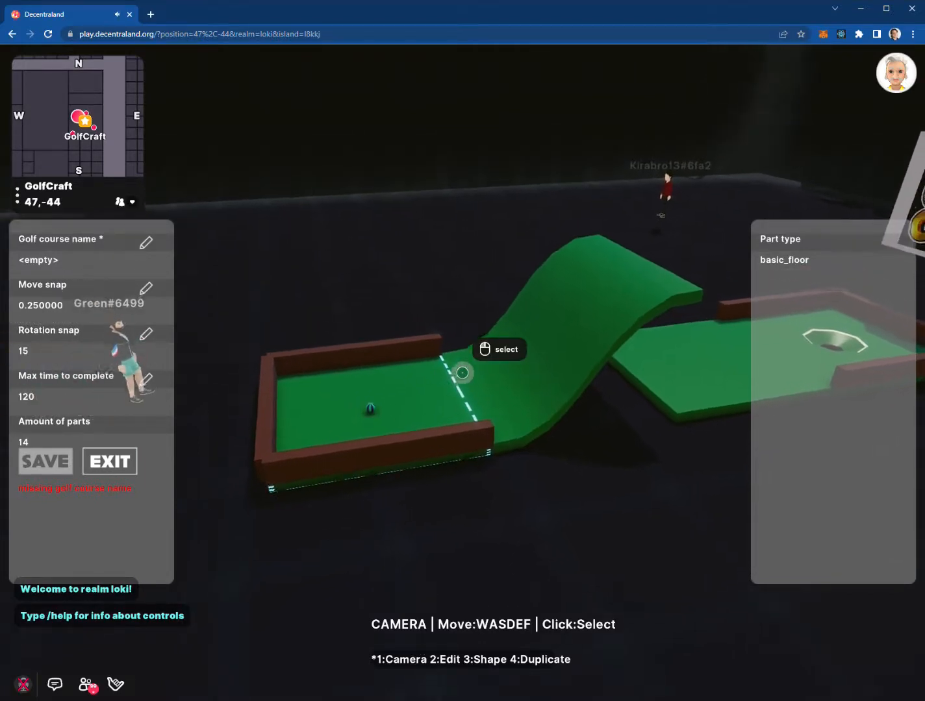
key(w)
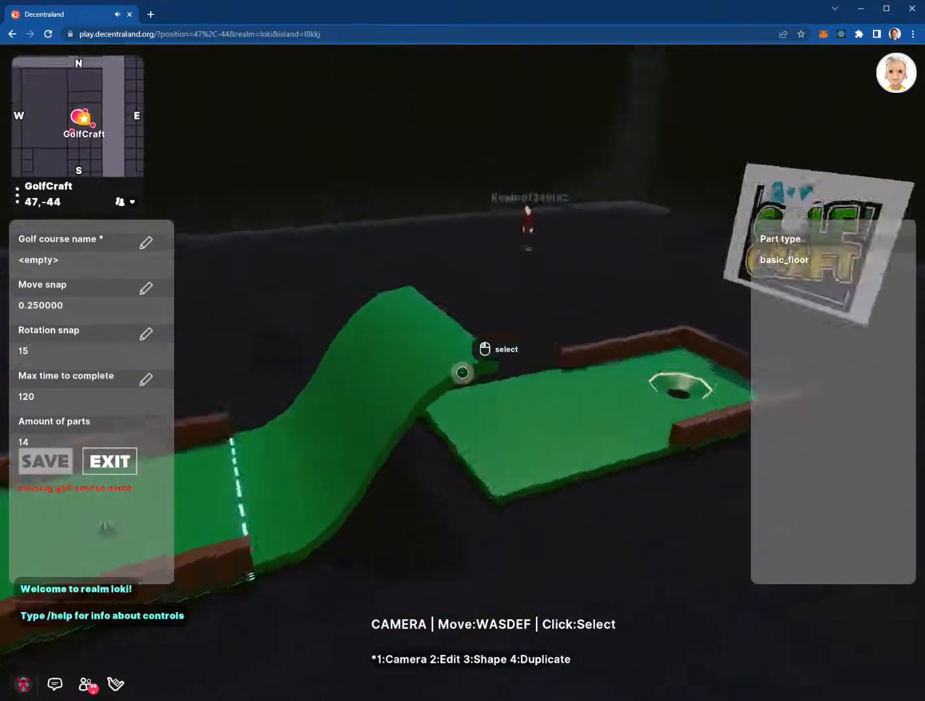
key(w)
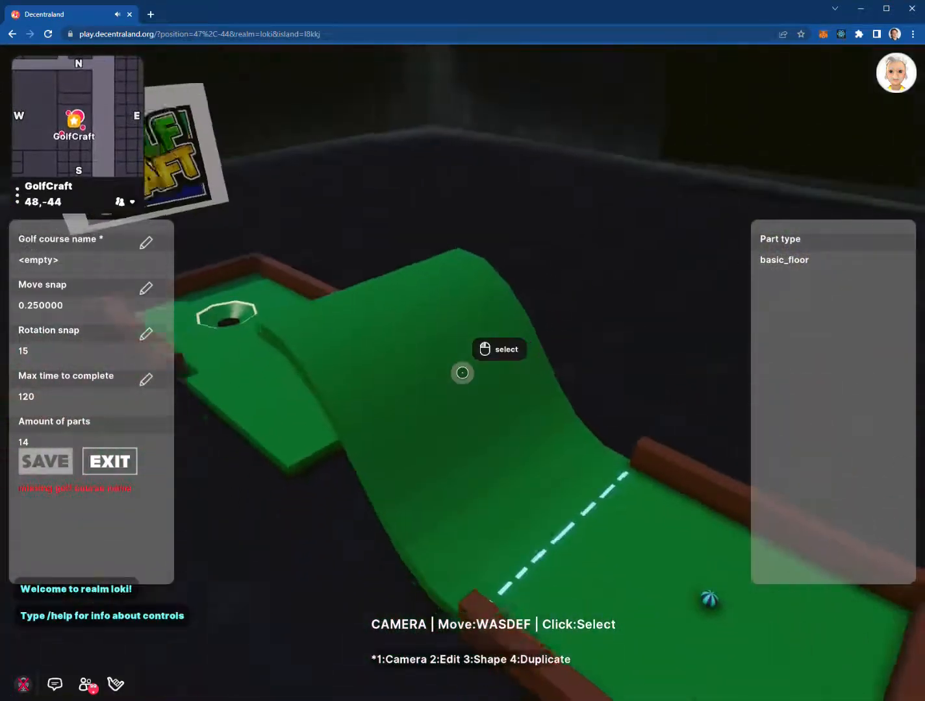
key(w)
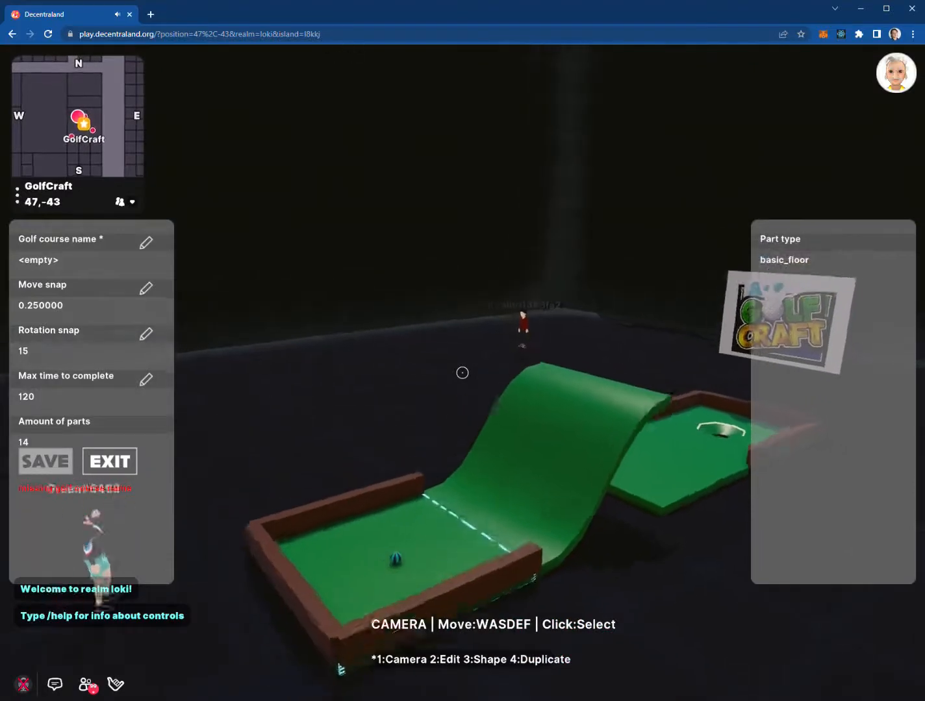
key(d)
key(s)
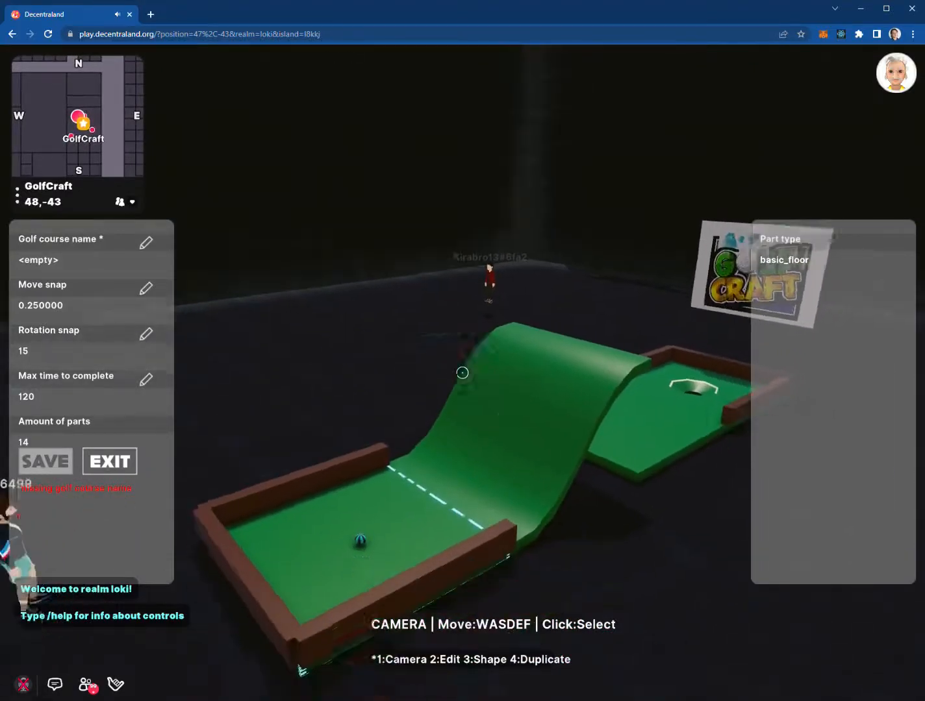
key(w)
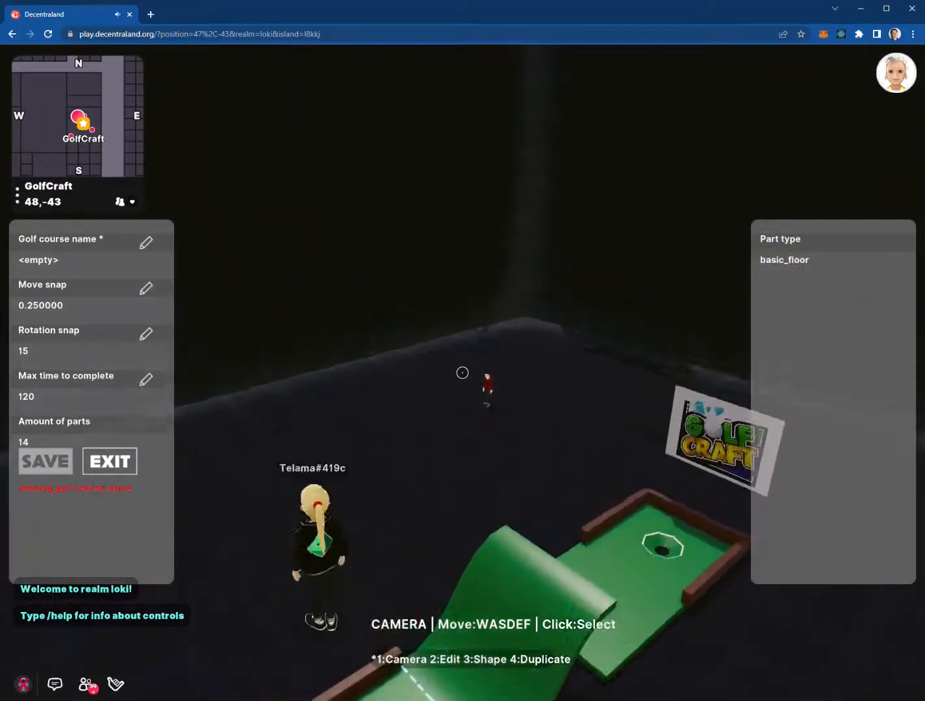
key(e)
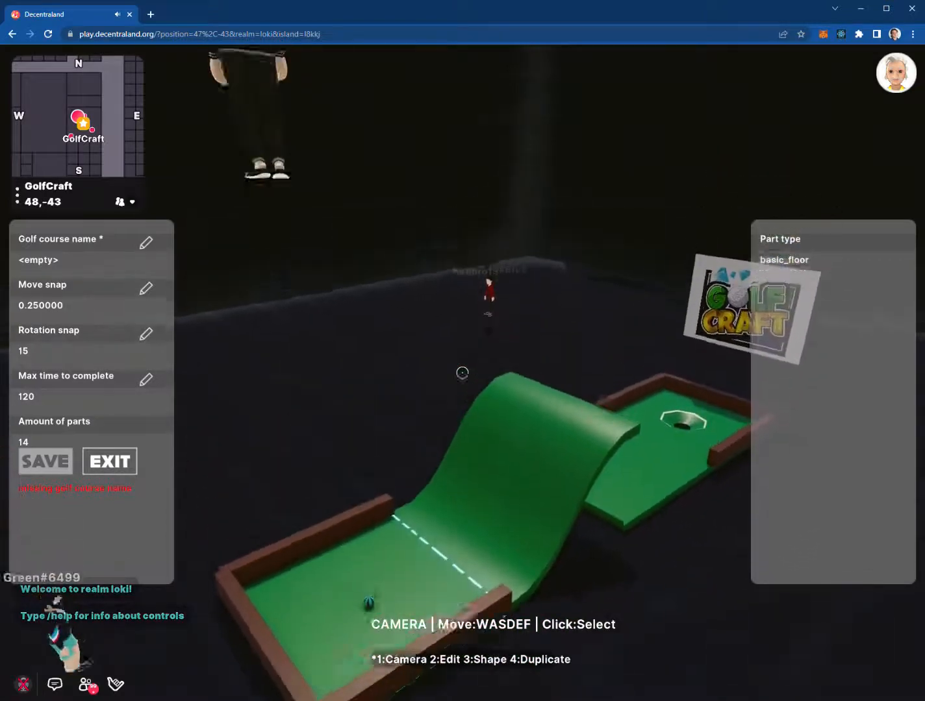
click(462, 373)
key(w)
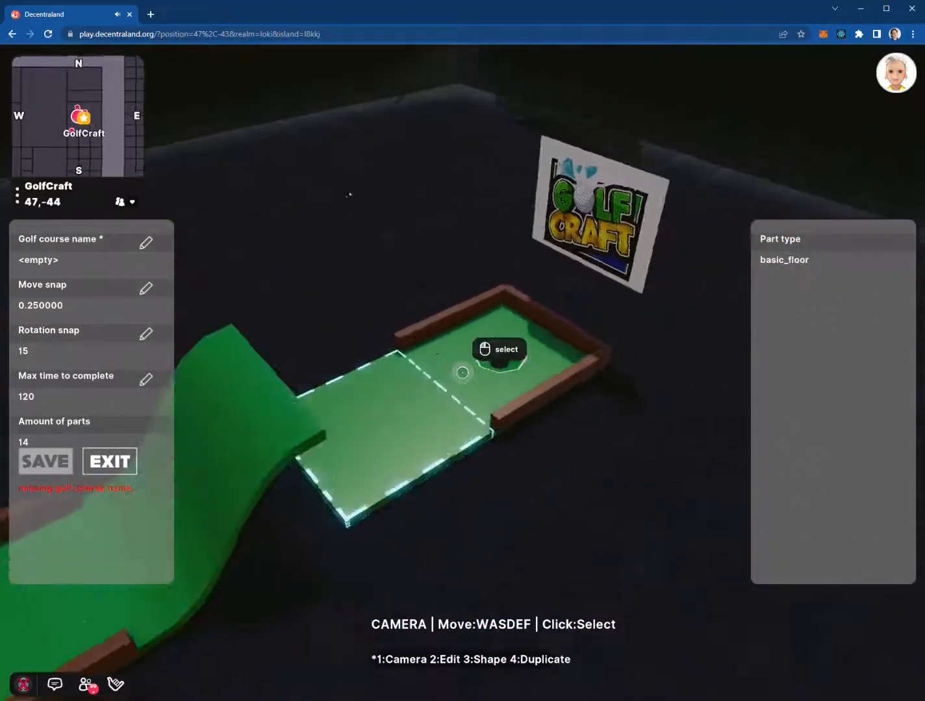
key(d)
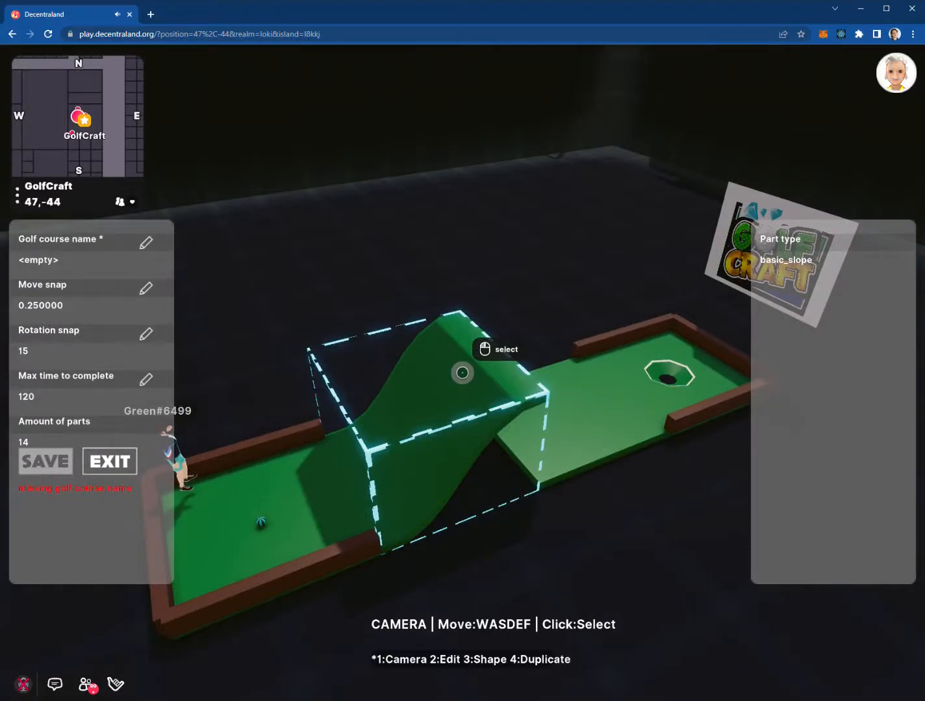
Nudge the selected slope piece forward and back a few steps
key(2)
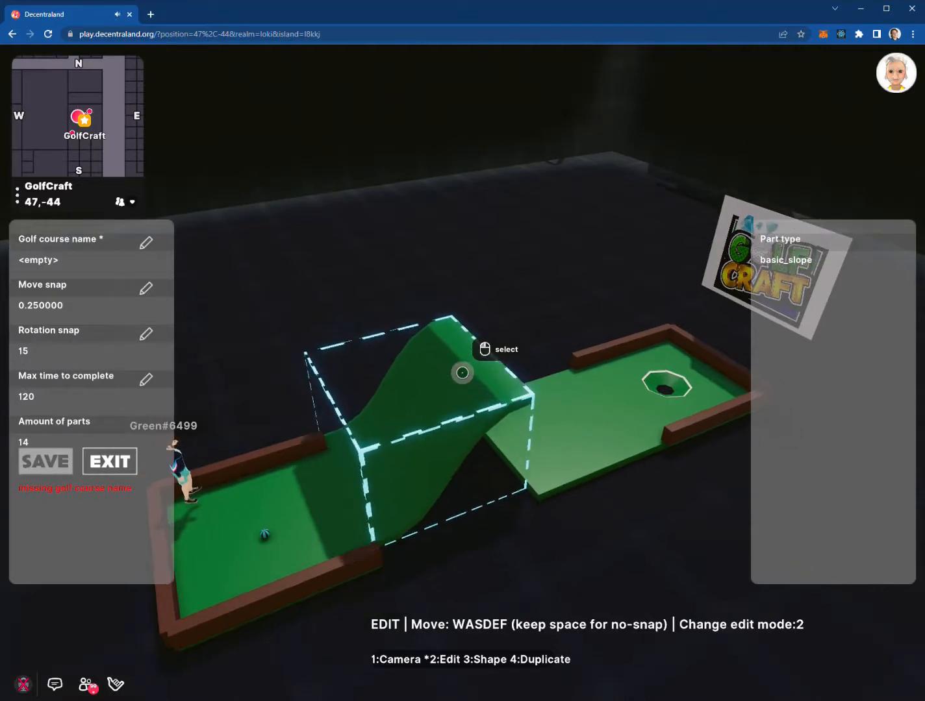
key(s)
key(s)
key(s)
key(s)
key(w)
key(w)
key(w)
key(s)
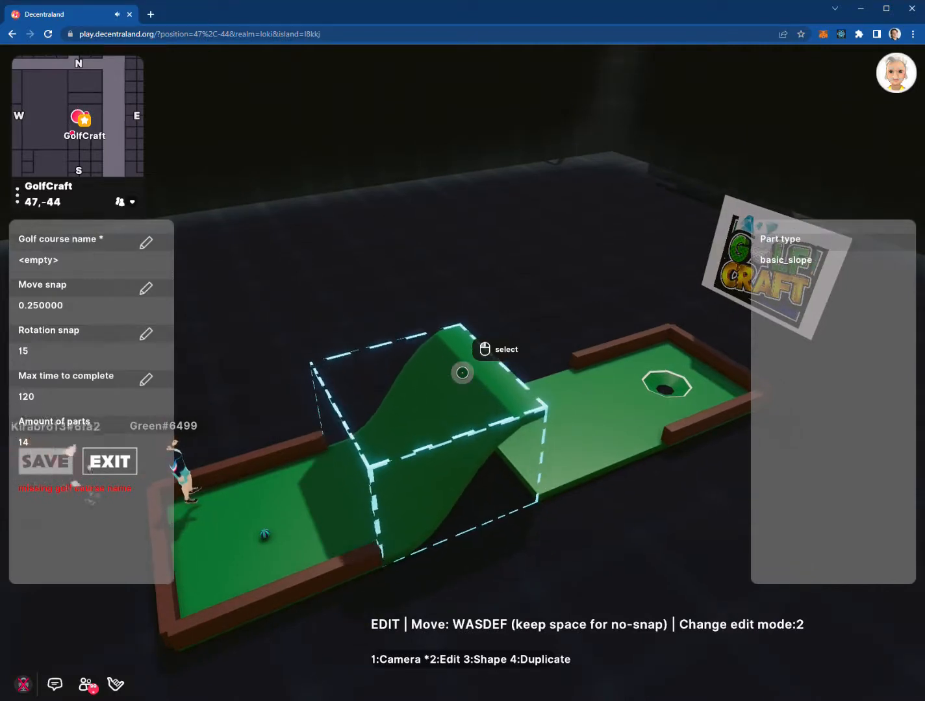
Rotate the slope in 15° snaps to line it up between the two greens
key(2)
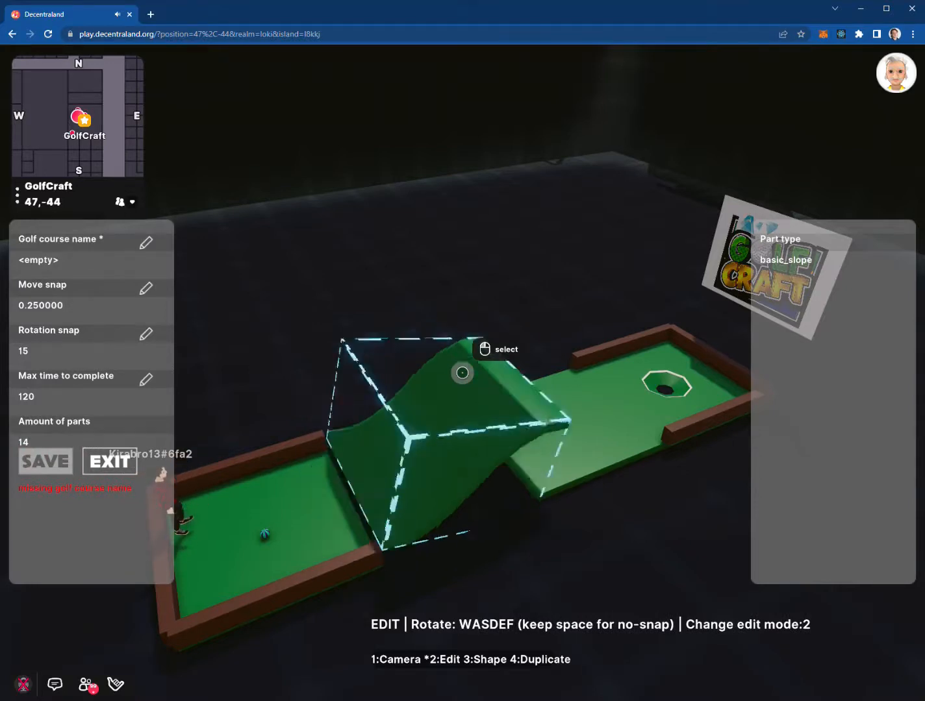
key(d)
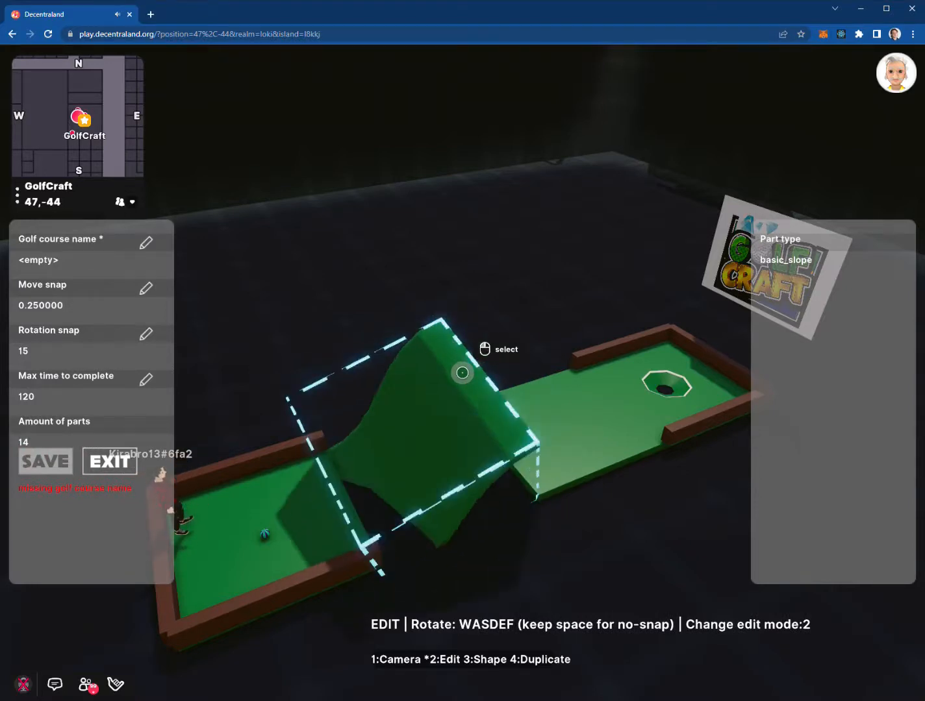
key(w)
key(d)
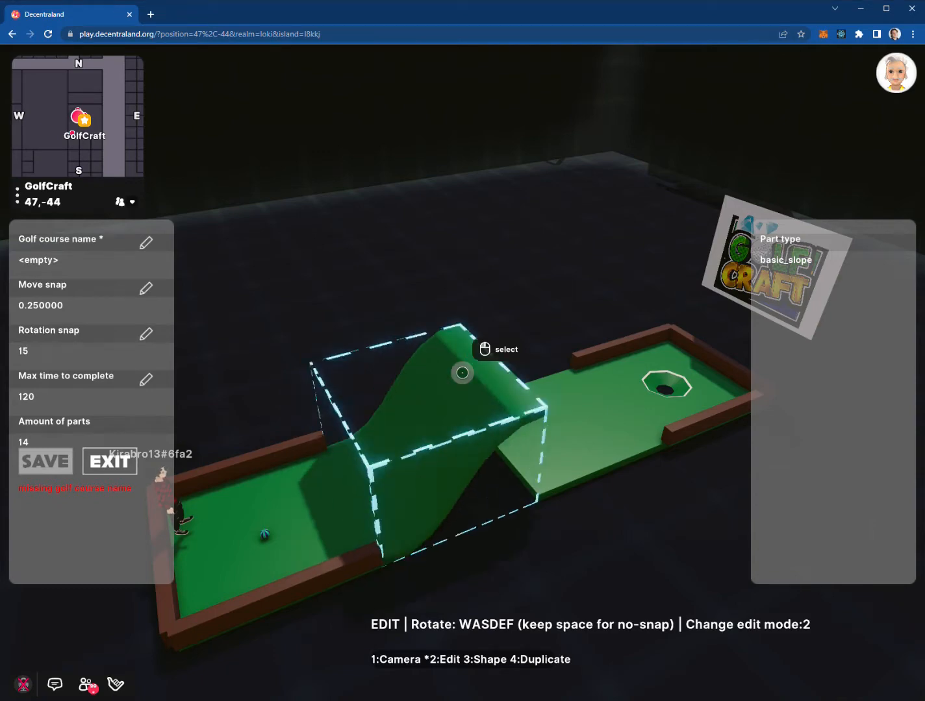
key(e)
key(e)
key(e)
key(f)
key(f)
key(f)
key(f)
key(f)
key(f)
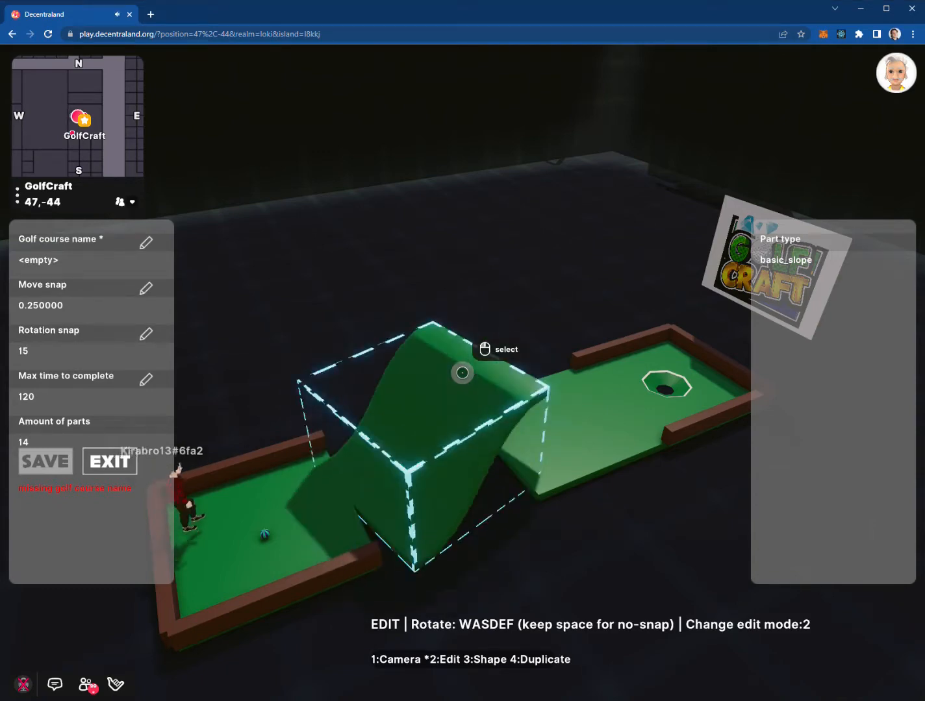
key(e)
key(e)
key(e)
key(e)
key(e)
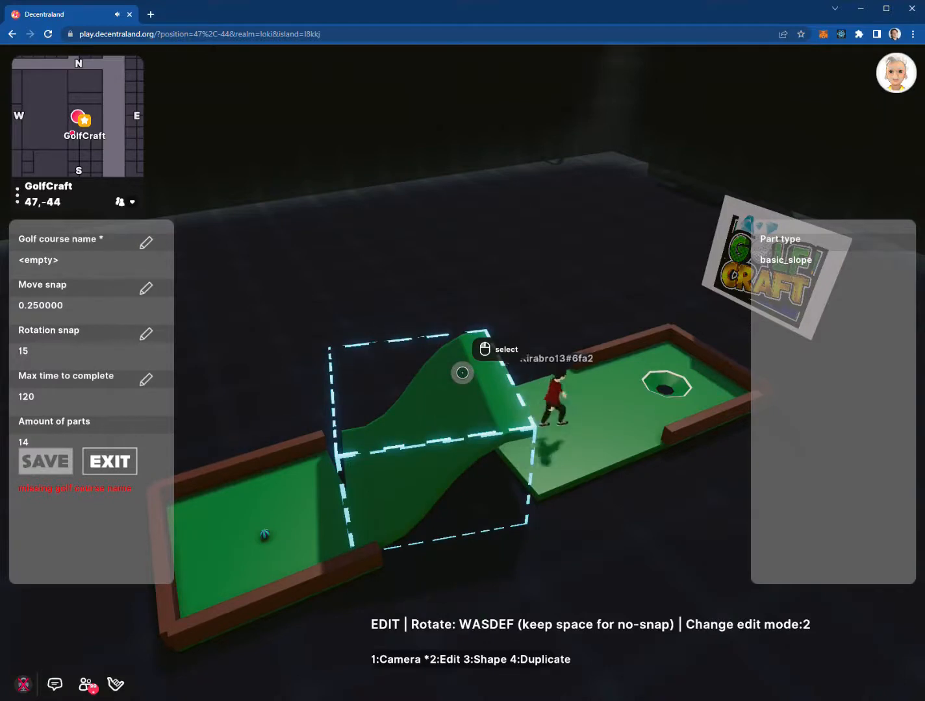
key(f)
key(e)
key(e)
key(f)
key(f)
key(f)
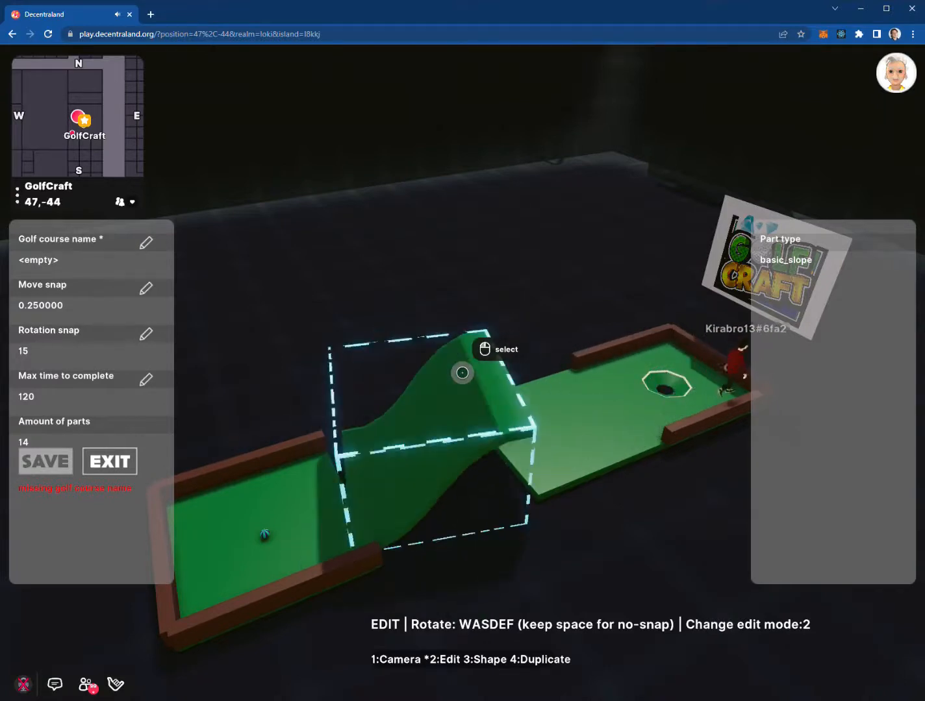
Move the rotated slope one step farther away into line
key(2)
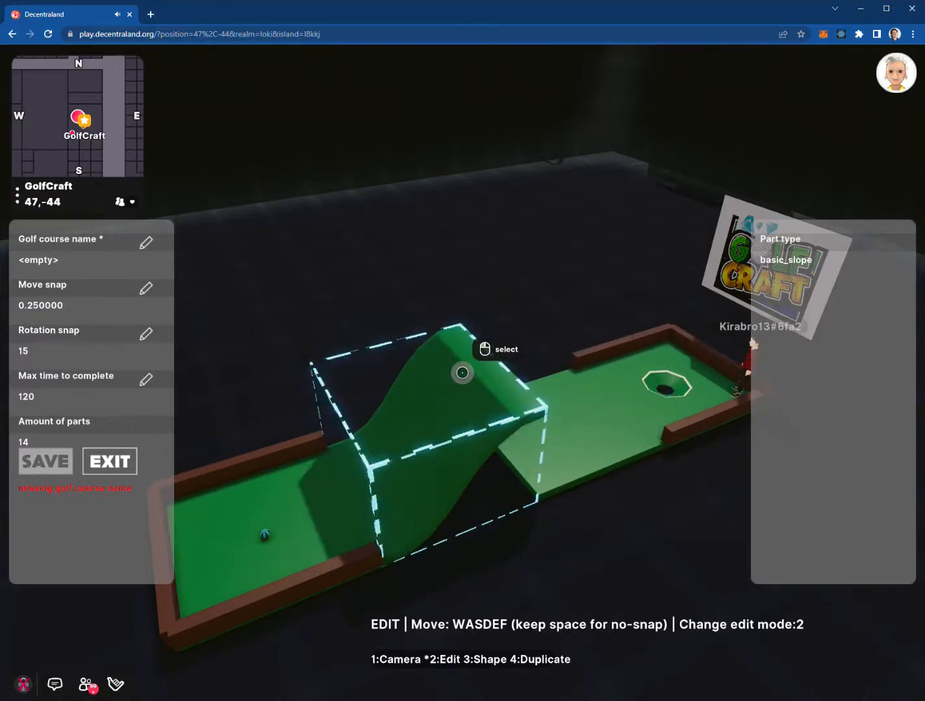
key(w)
key(w)
key(w)
key(s)
key(s)
key(s)
key(s)
key(s)
key(s)
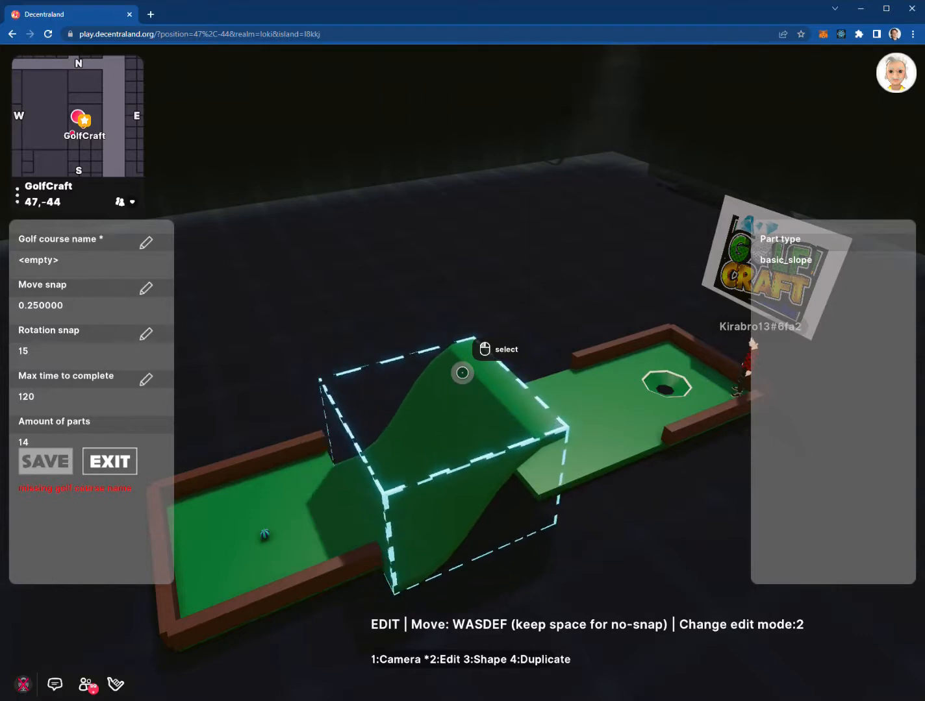
key(w)
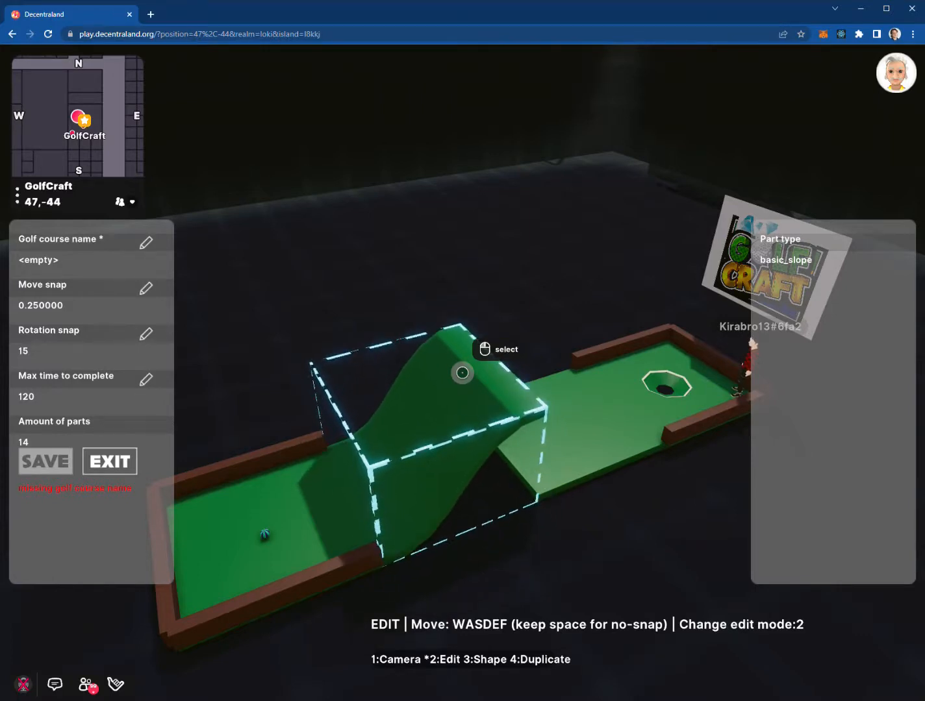
key(Escape)
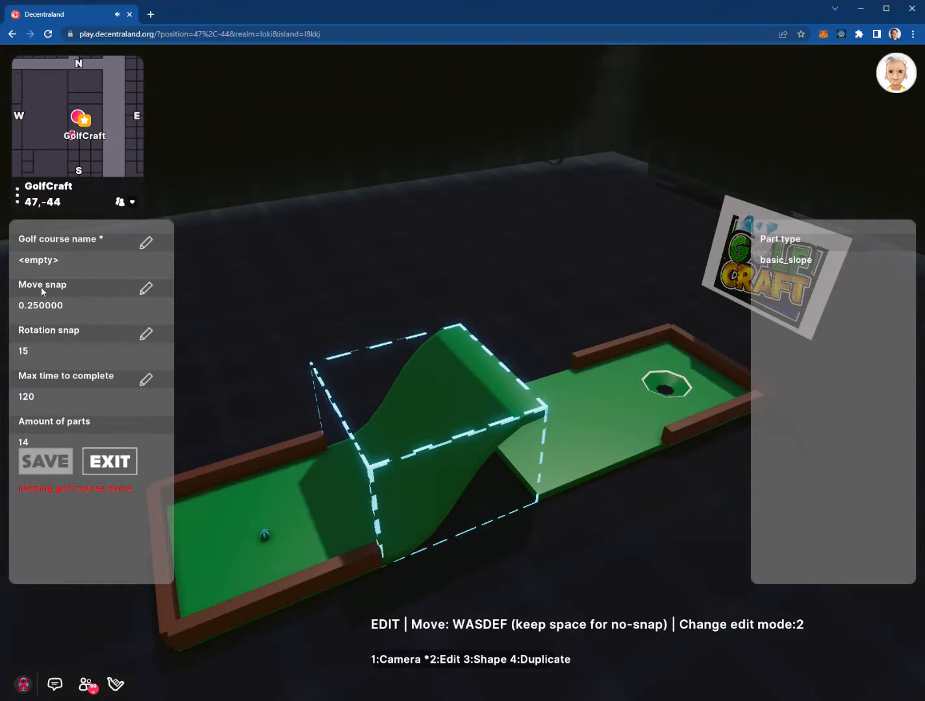
Set the Move snap value to 4
click(146, 291)
click(447, 375)
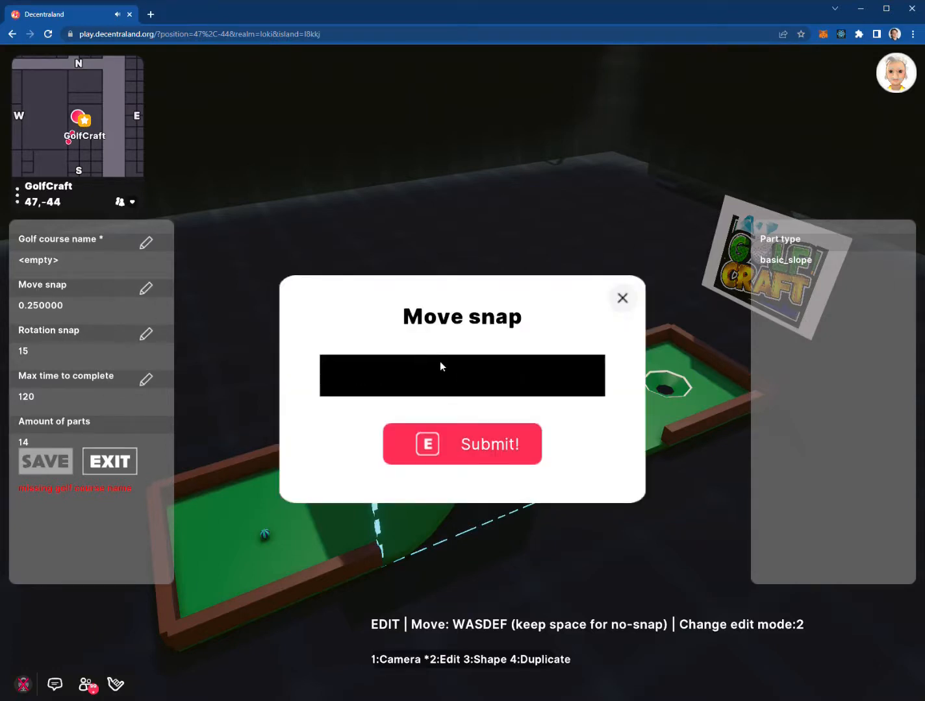
text(4)
click(465, 442)
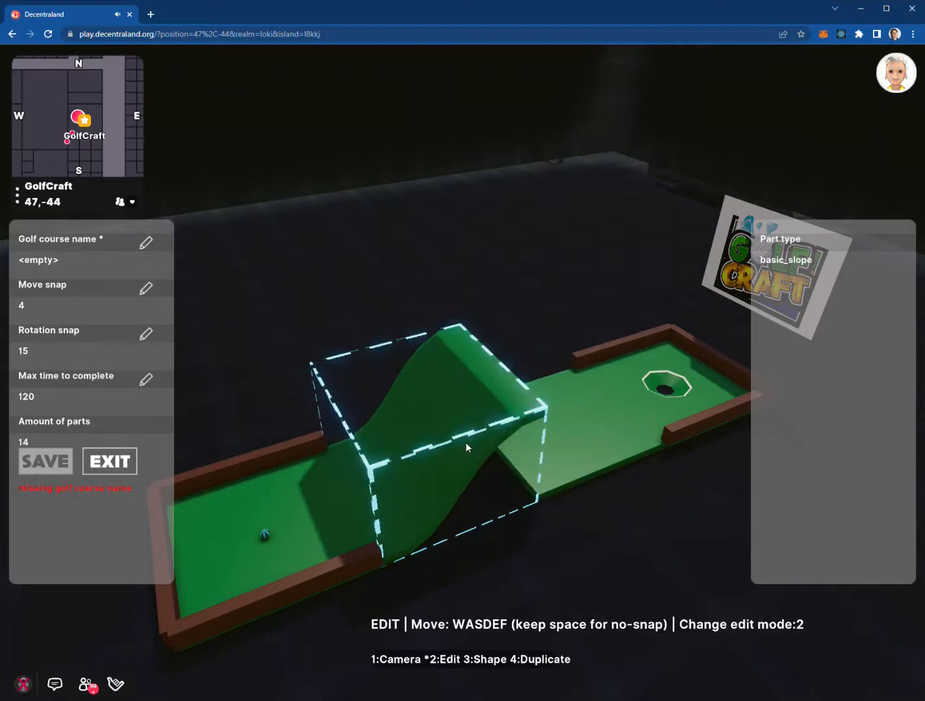
click(465, 445)
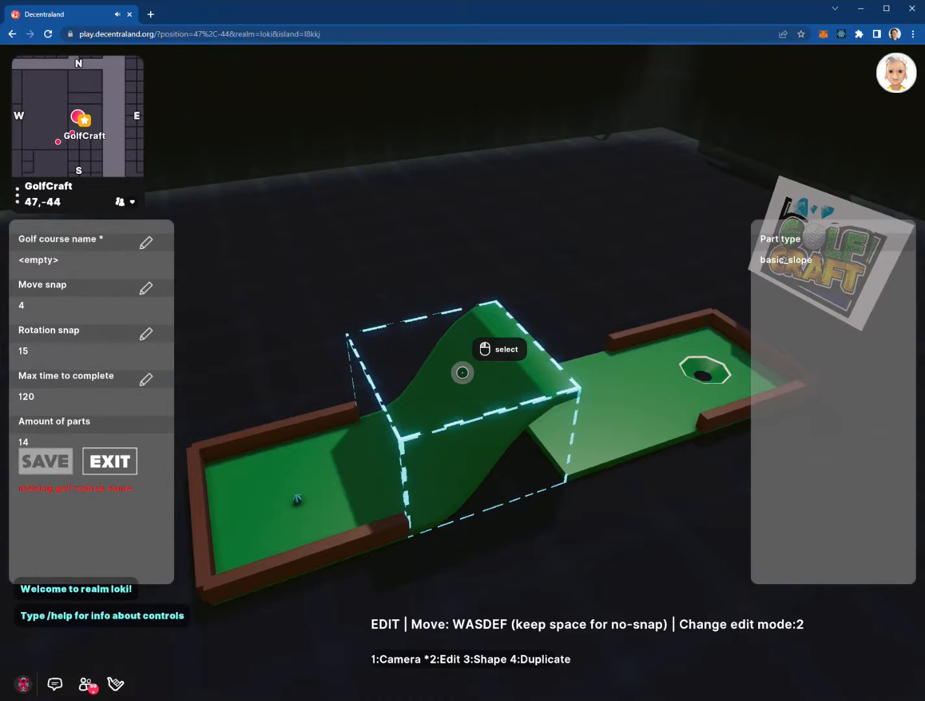
Step the slope away and back with the 4-unit snap, ending one step farther away
key(w)
key(w)
key(s)
key(s)
key(s)
key(w)
key(w)
key(s)
key(w)
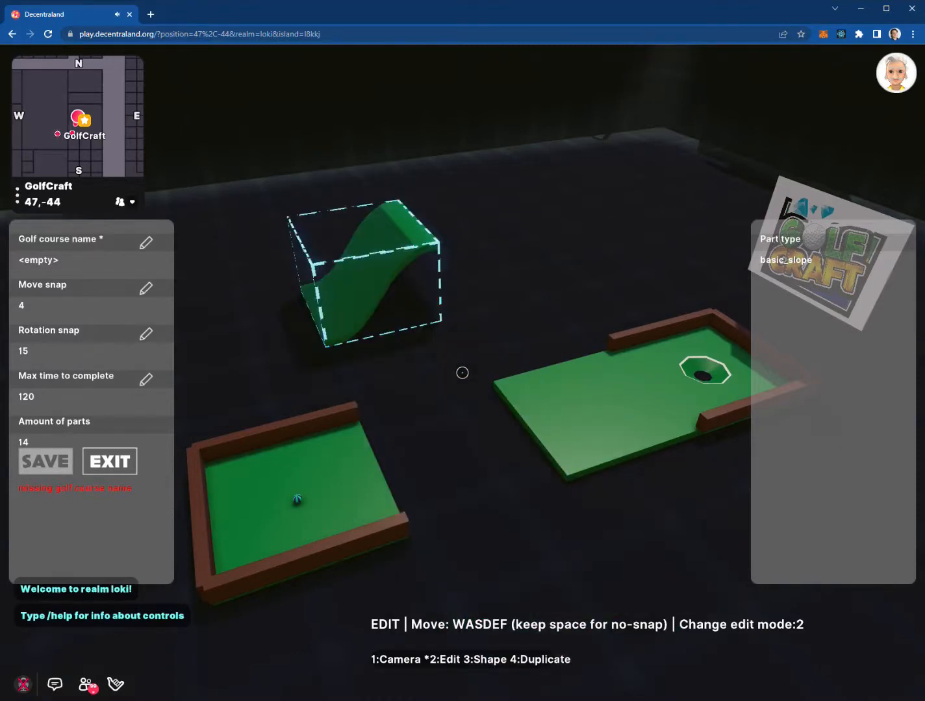
key(s)
key(w)
key(w)
key(s)
key(s)
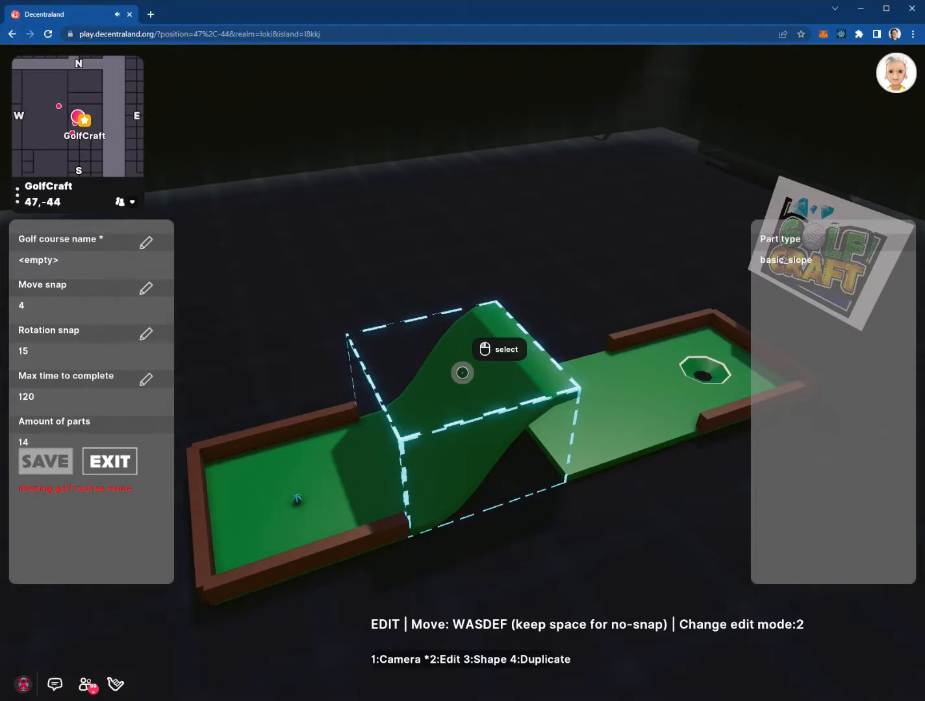
key(w)
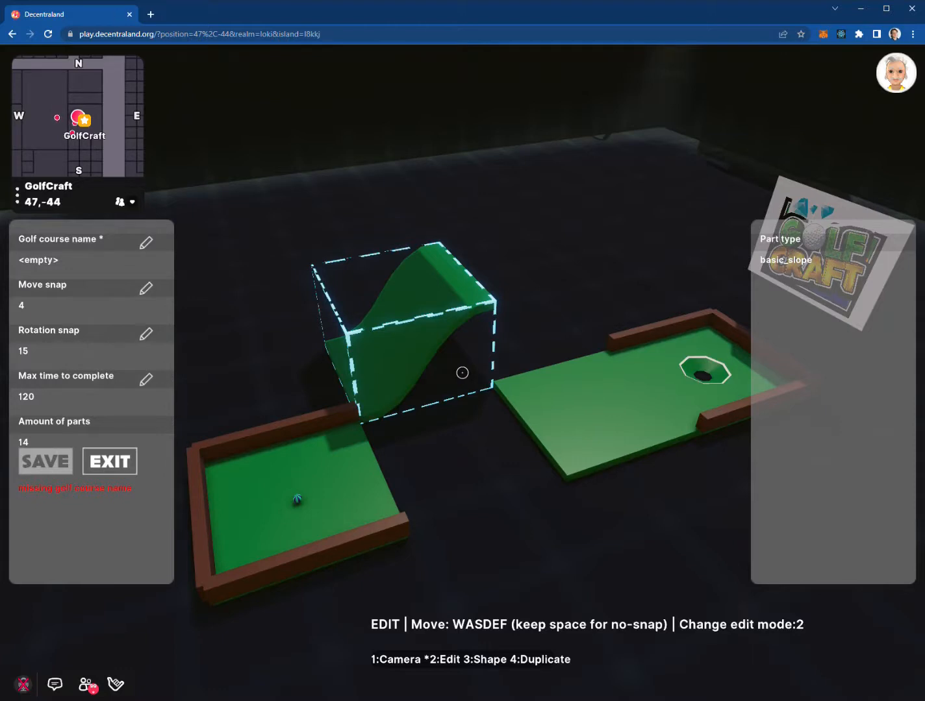
Slide the slope in fine unsnapped steps until it closes the gap to the hole green
key(space+w)
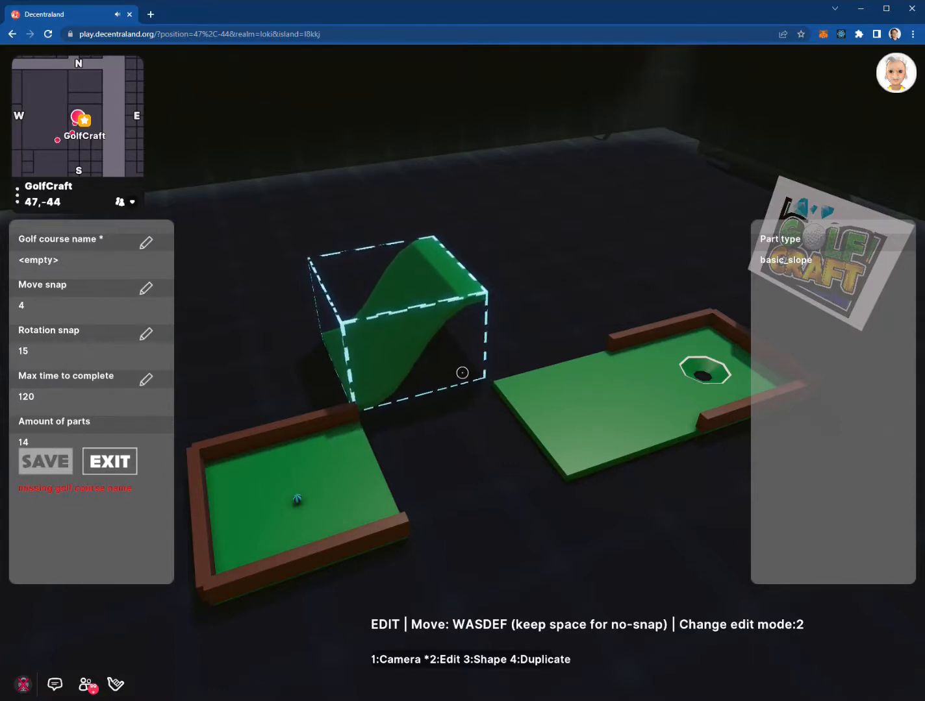
key(space+w)
key(space+s)
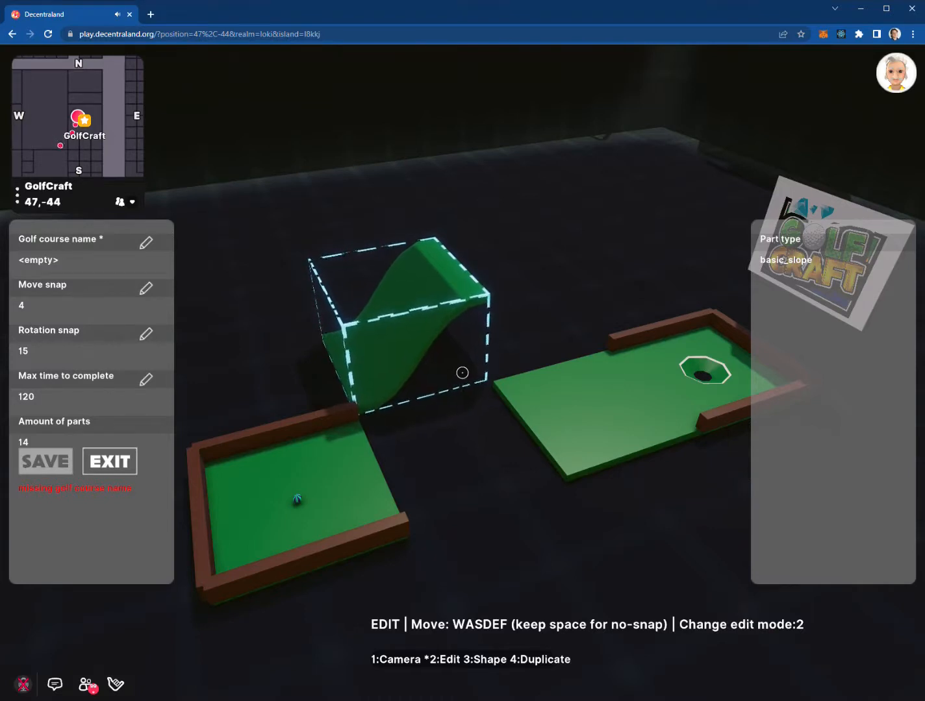
key(space+s)
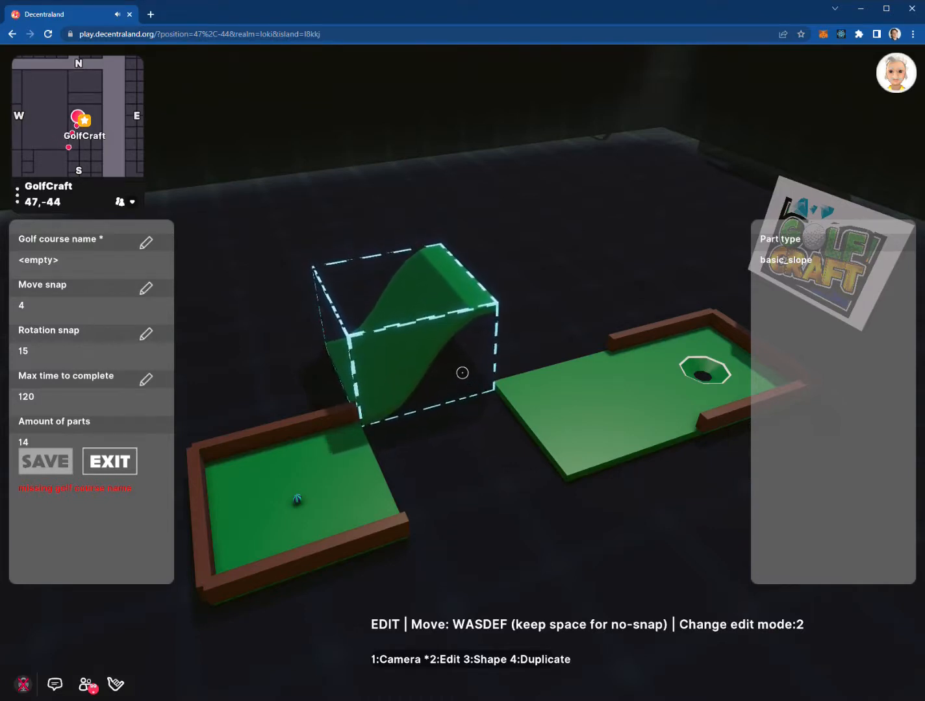
key(space+s)
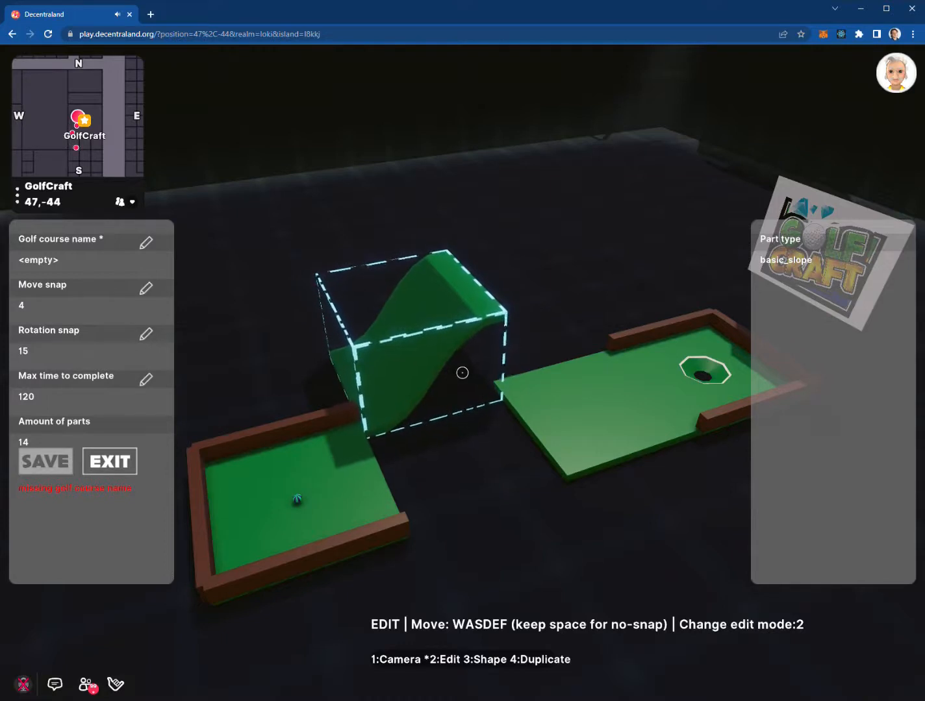
key(space+s)
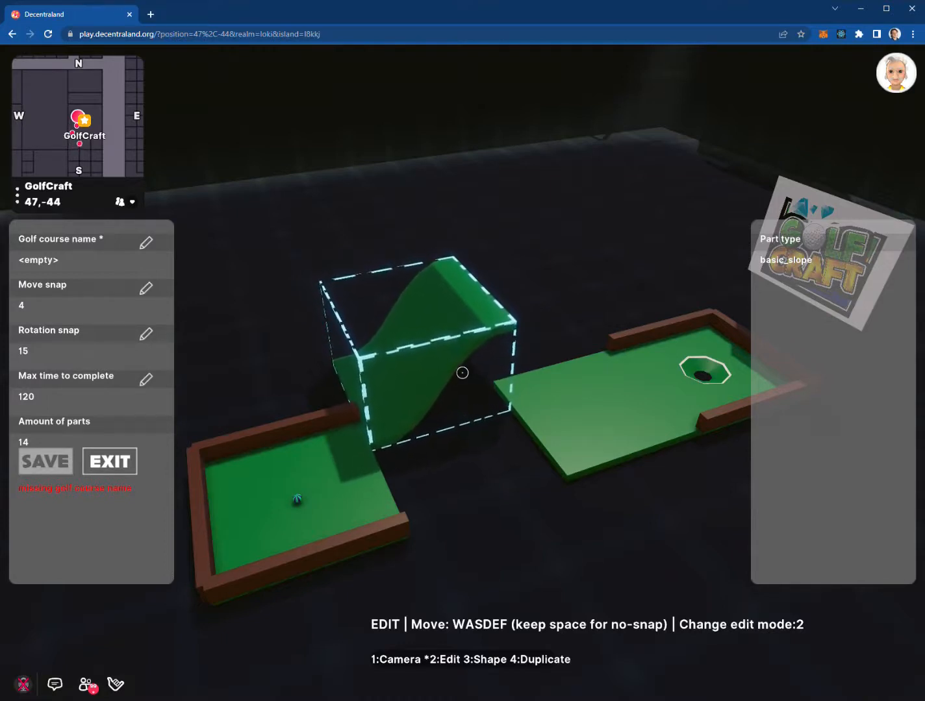
key(space+s)
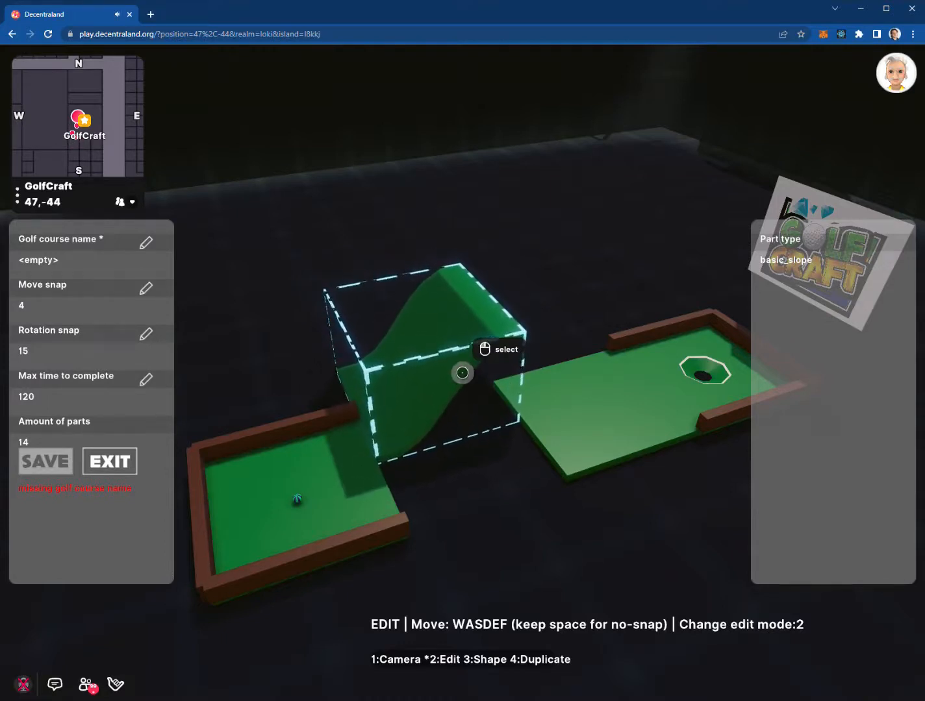
key(space+s)
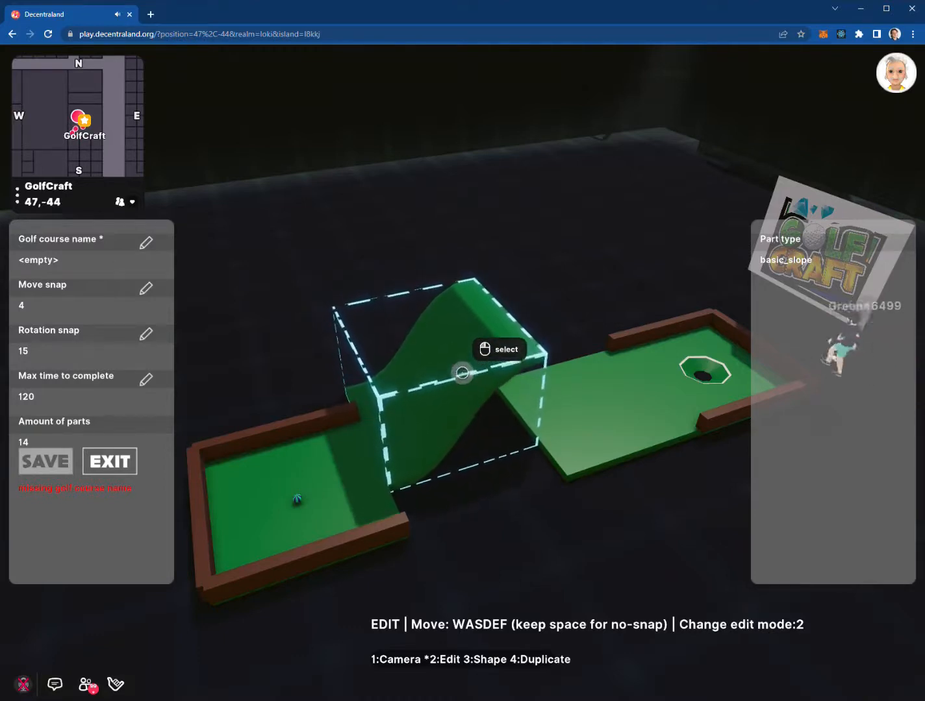
key(space+s)
key(space+s)
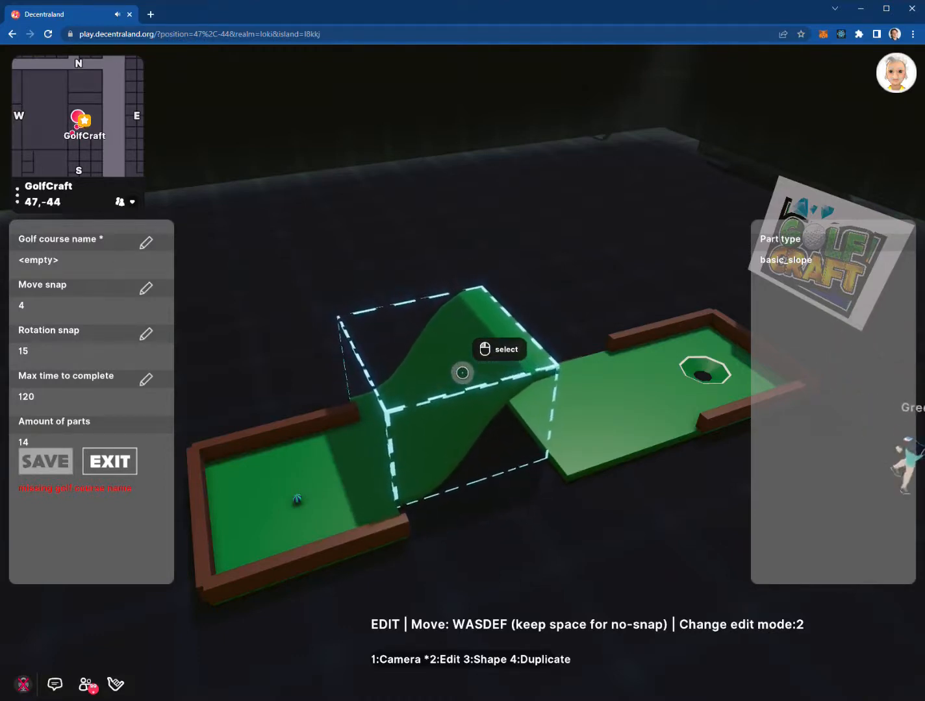
key(space+s)
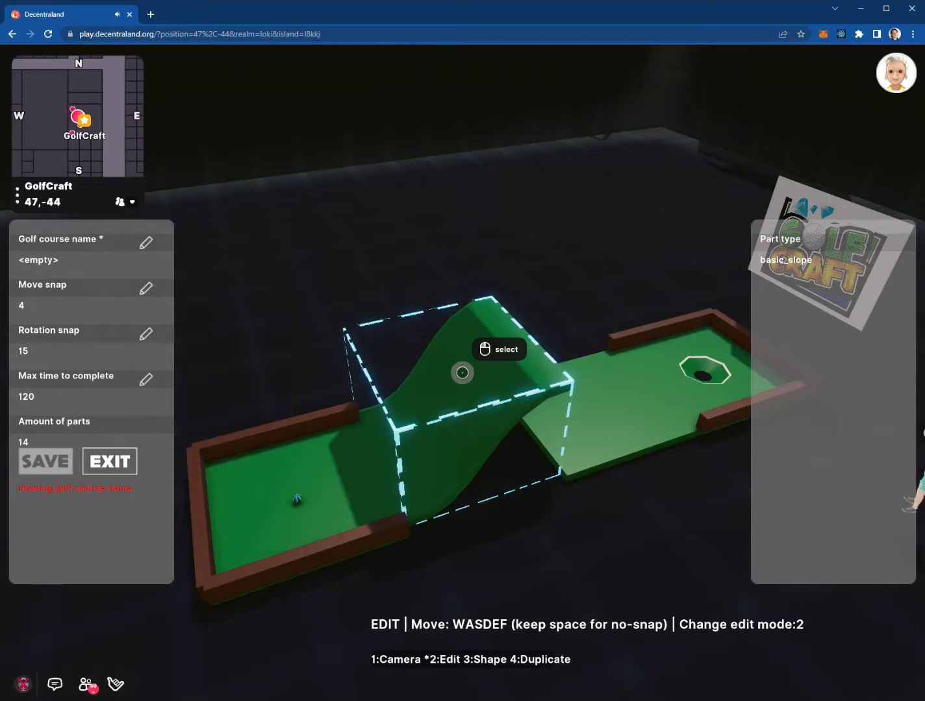
click(463, 373)
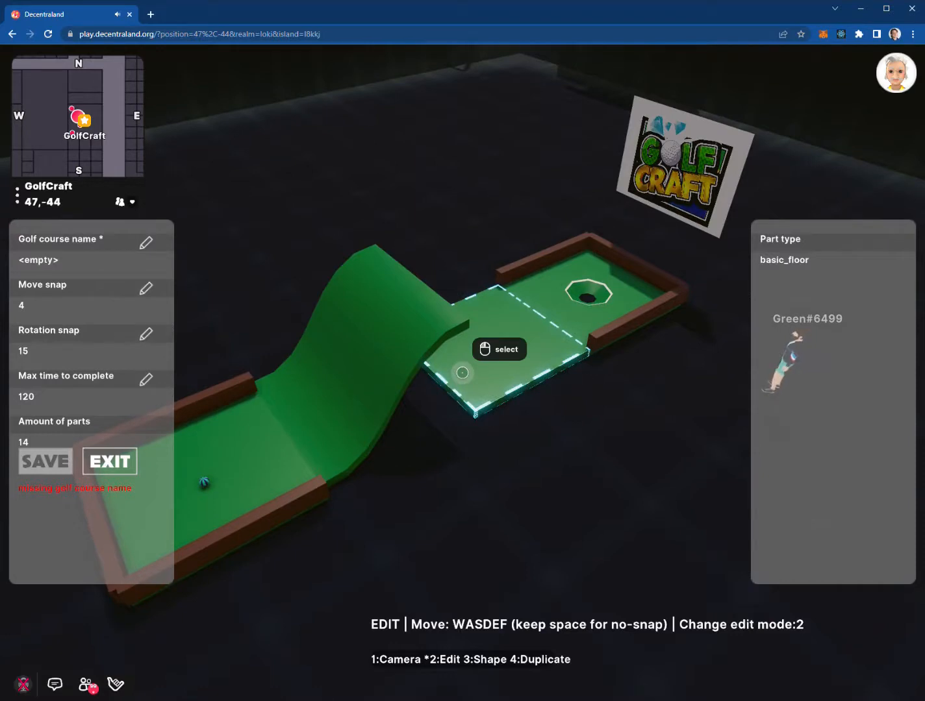
Turn the floor piece beside the hole into a basic_bigwave shape and inspect it from both sides
key(3)
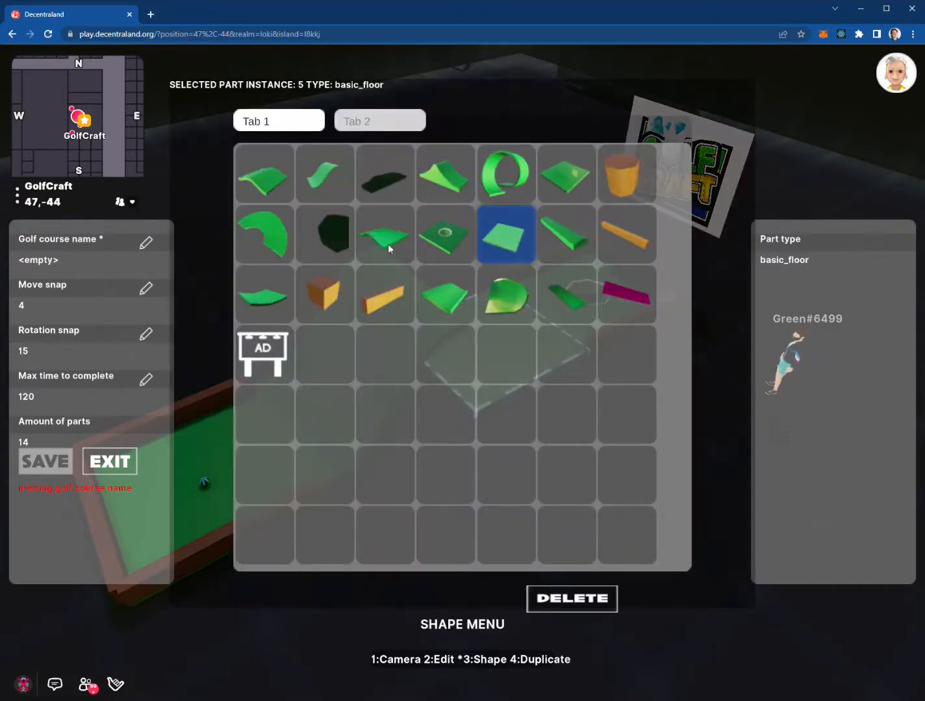
click(276, 187)
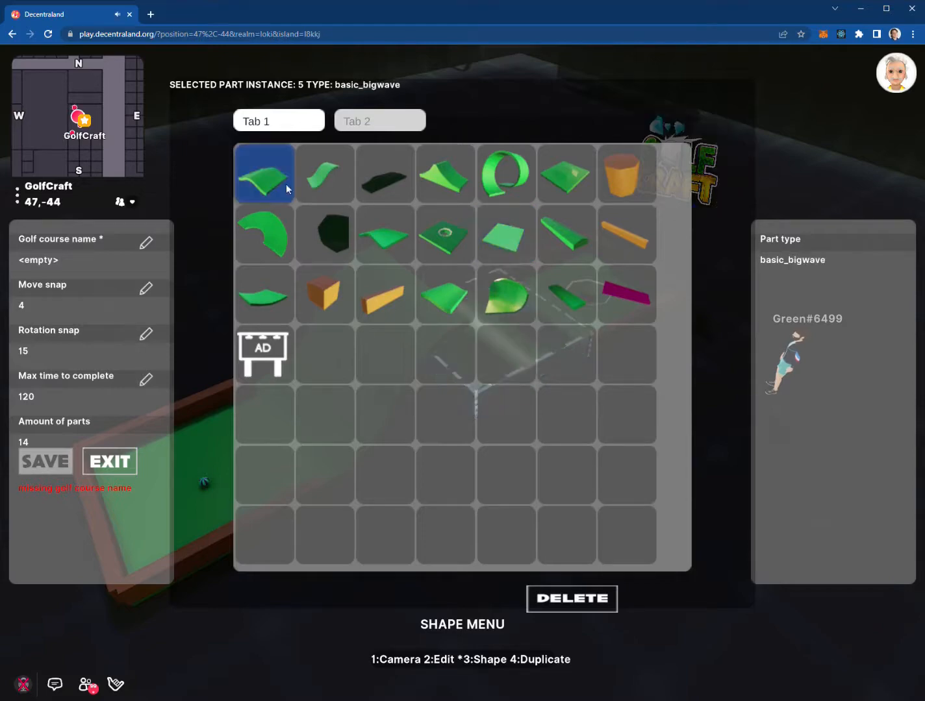
key(1)
key(w)
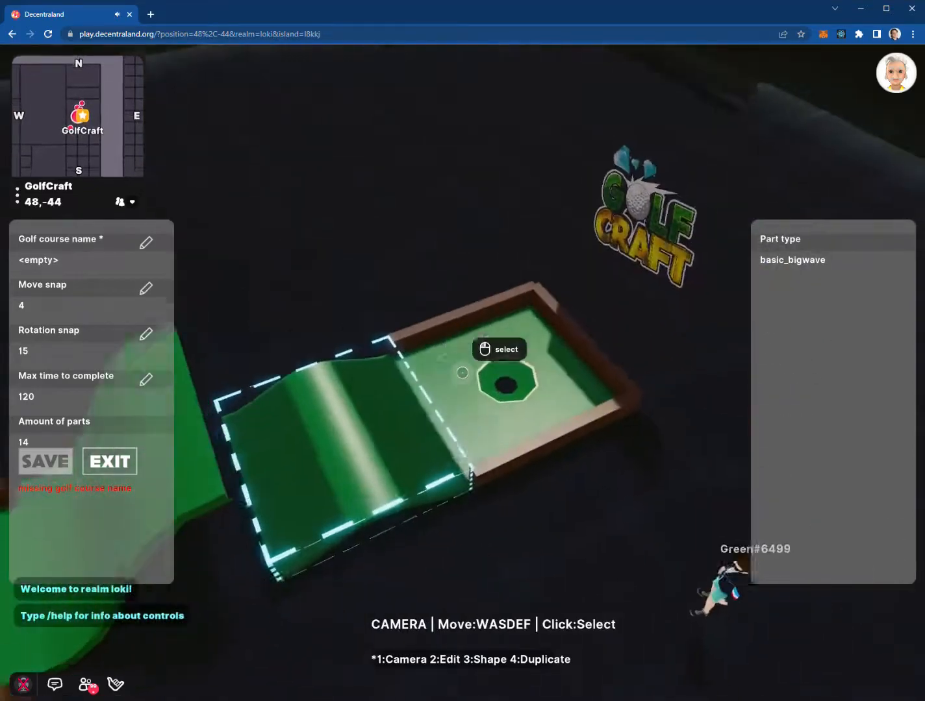
key(f)
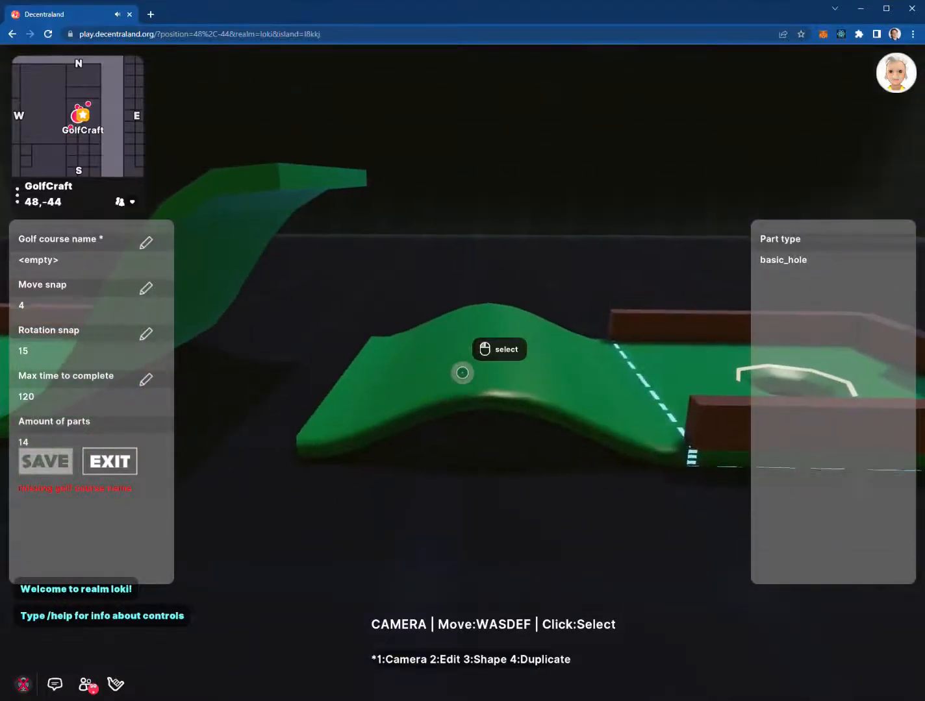
click(463, 373)
key(a)
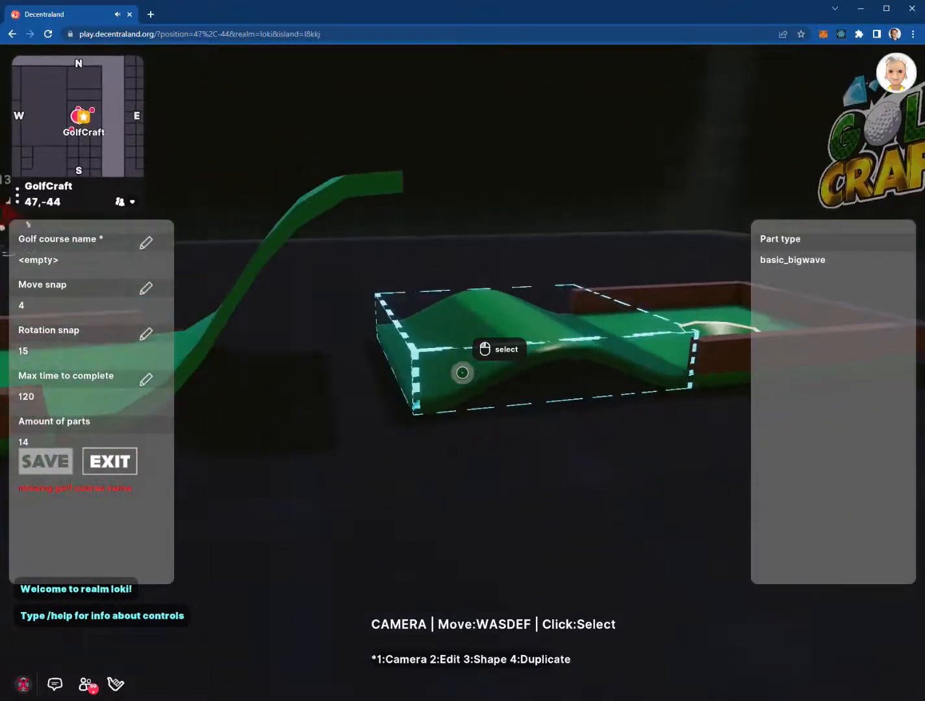
key(d)
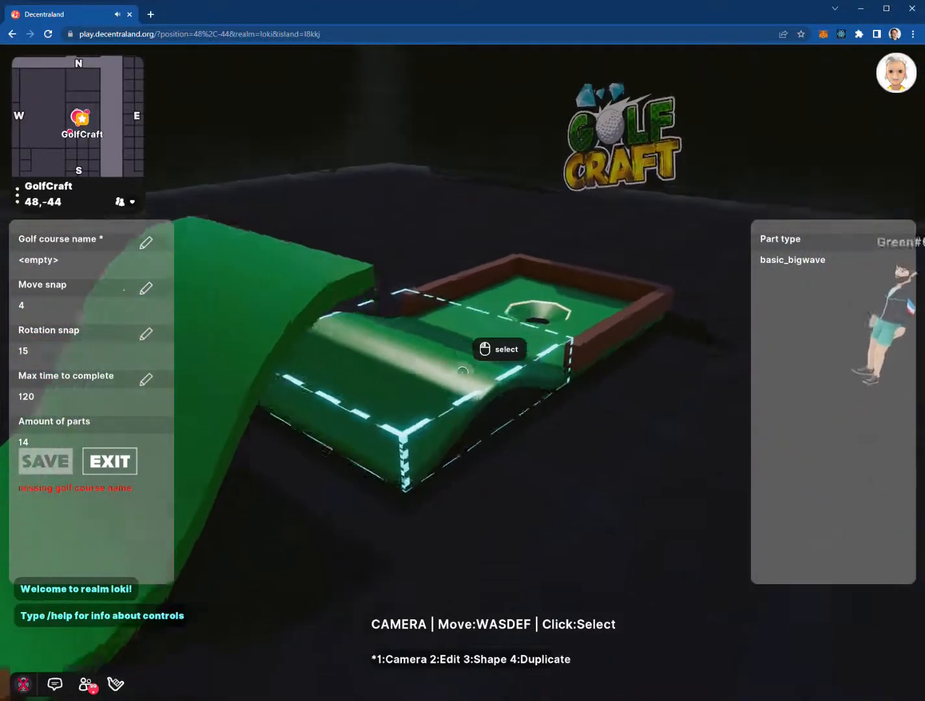
key(a)
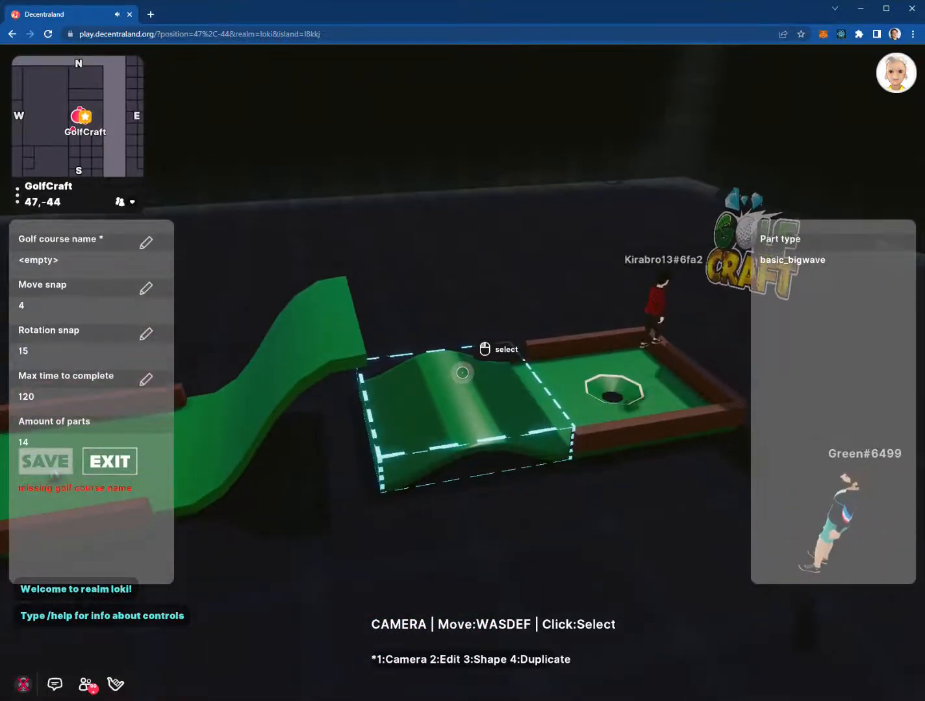
Delete the basic_bigwave piece, leaving 13 parts, and select the green slope
key(3)
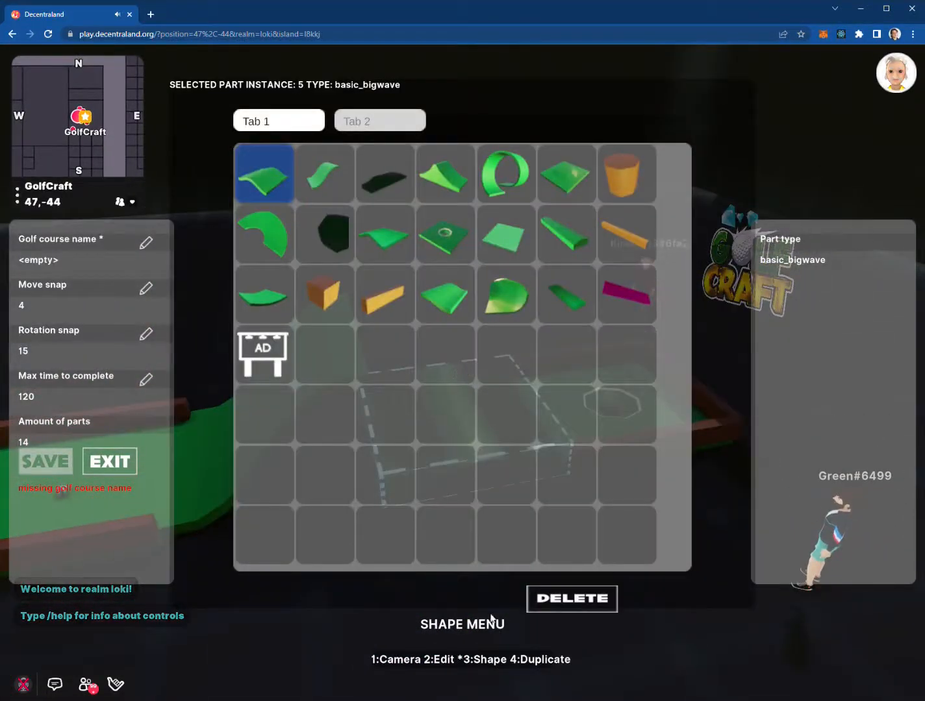
click(557, 598)
click(540, 407)
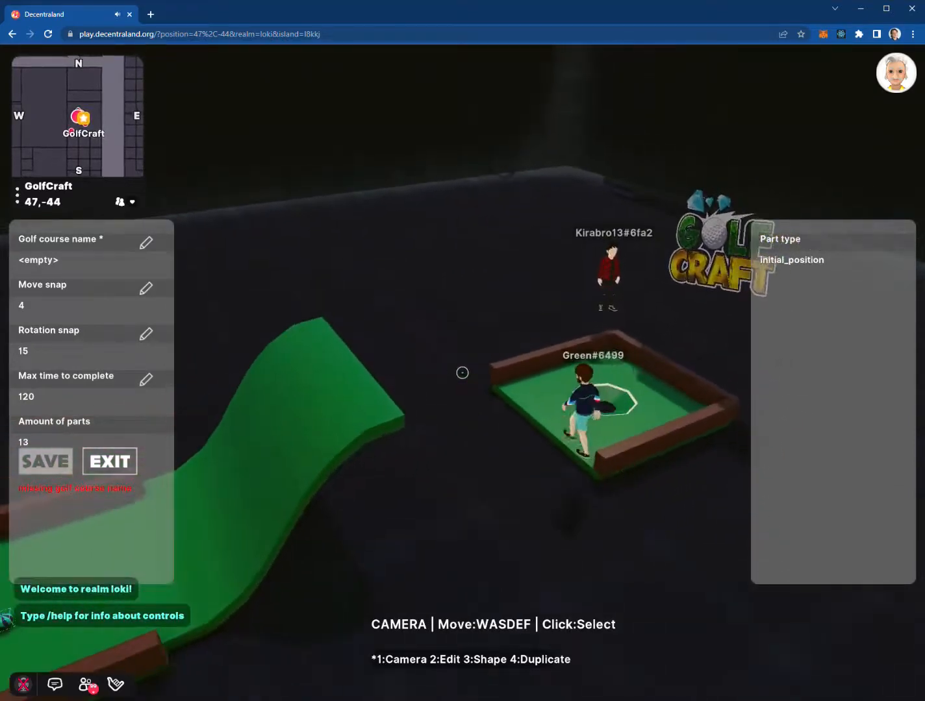
click(462, 373)
key(s)
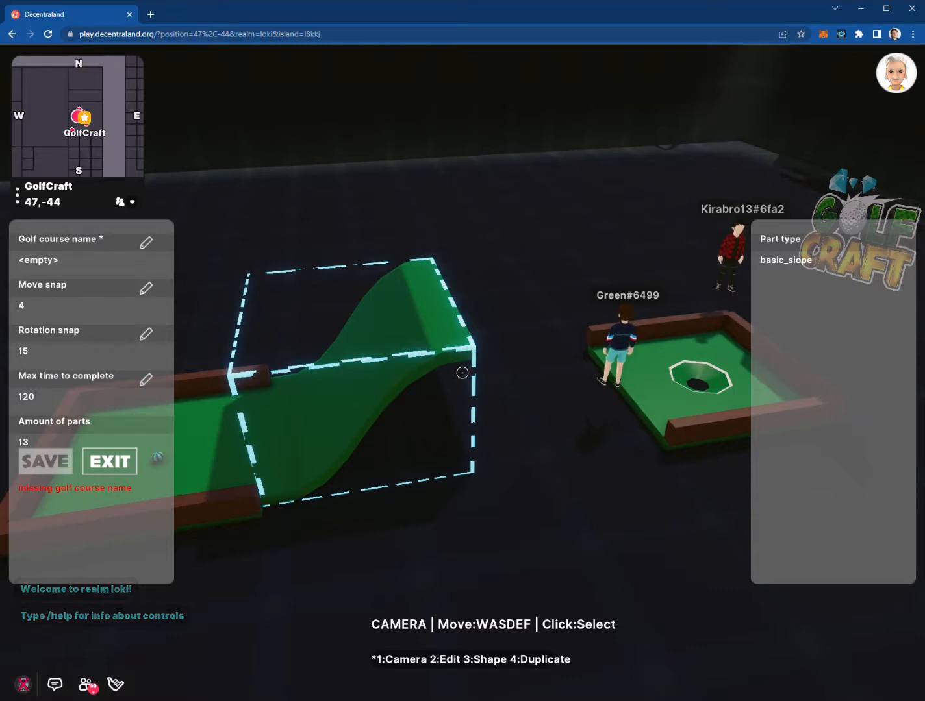
Duplicate the slope, move the copy one step farther away, and leave Move snap unchanged
key(4)
key(w)
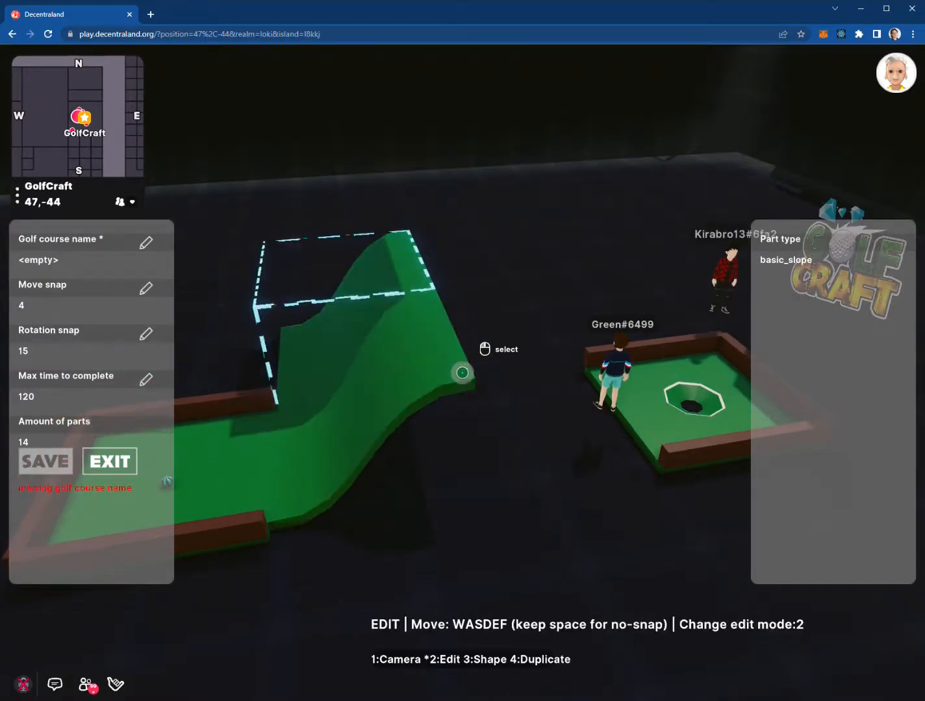
key(Escape)
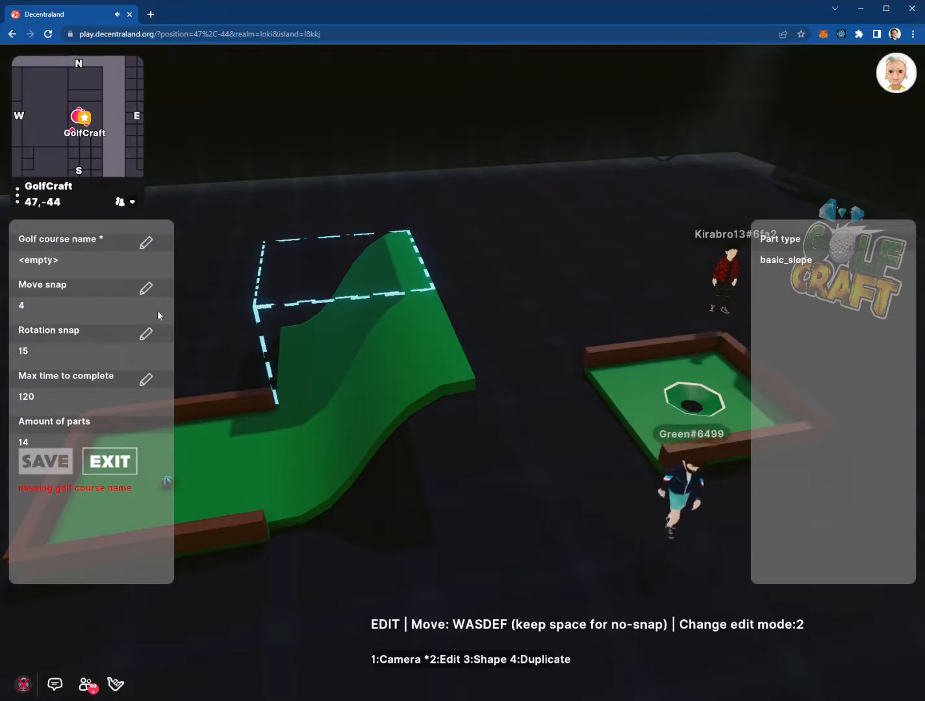
click(144, 287)
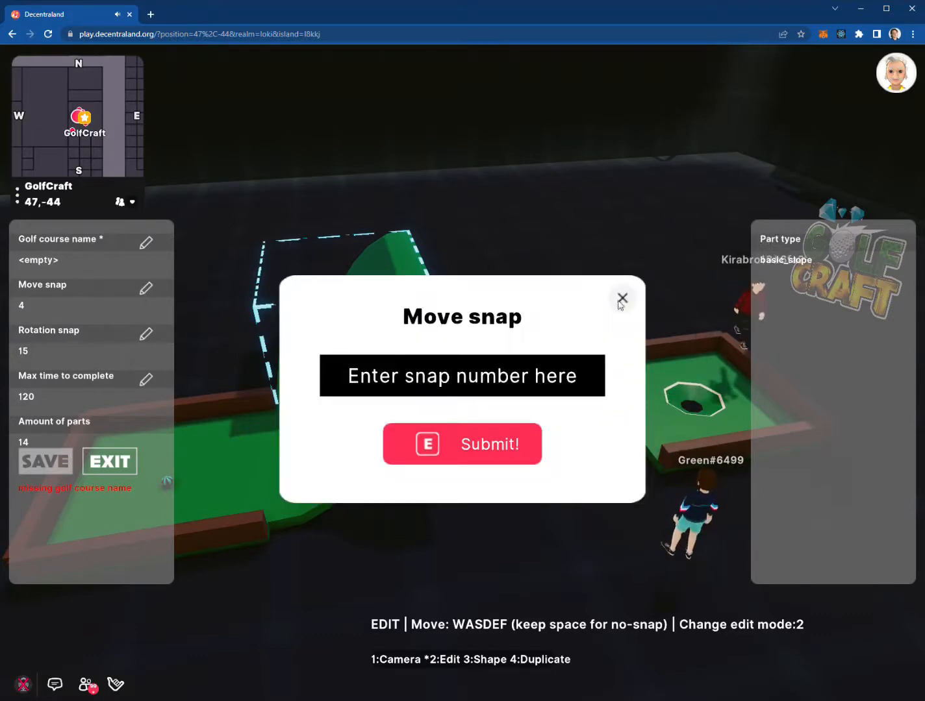
click(403, 383)
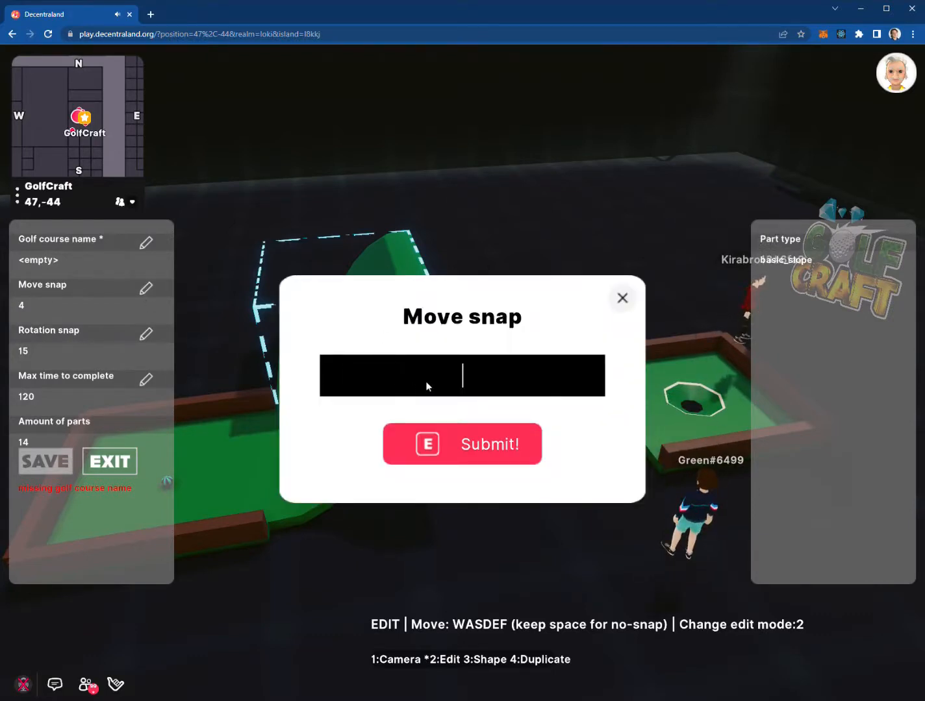
text(4)
click(622, 299)
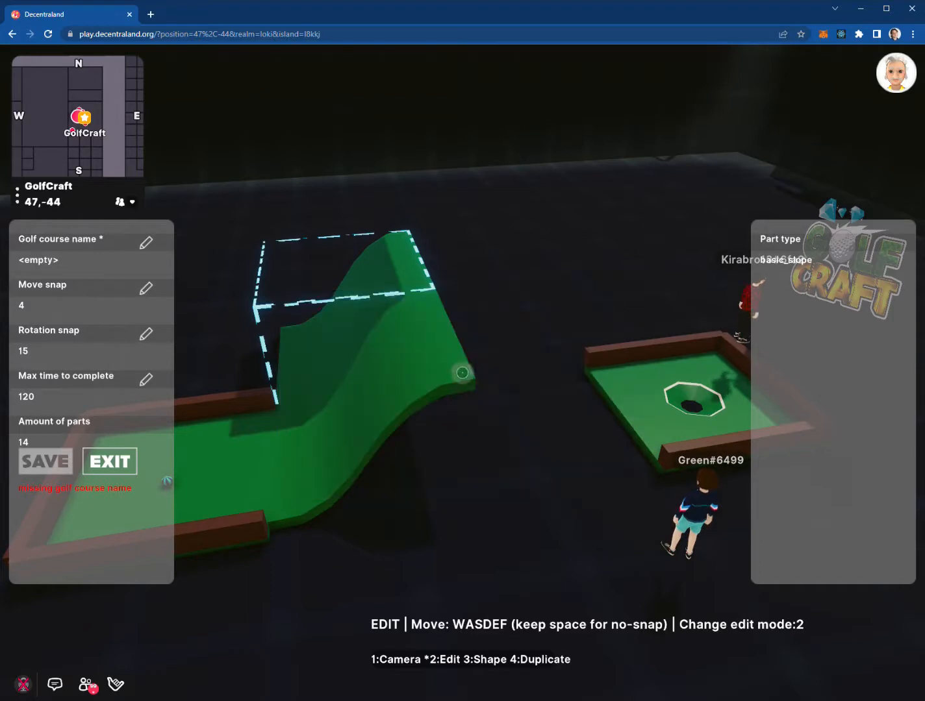
Make two more copies of the slope and lift the latest one higher
key(4)
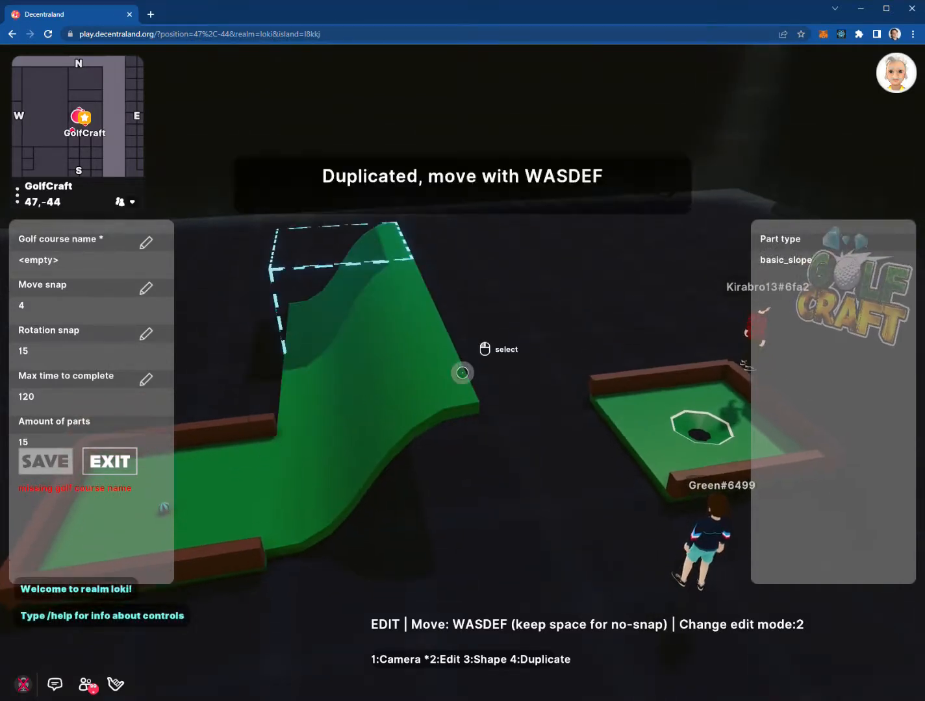
key(4)
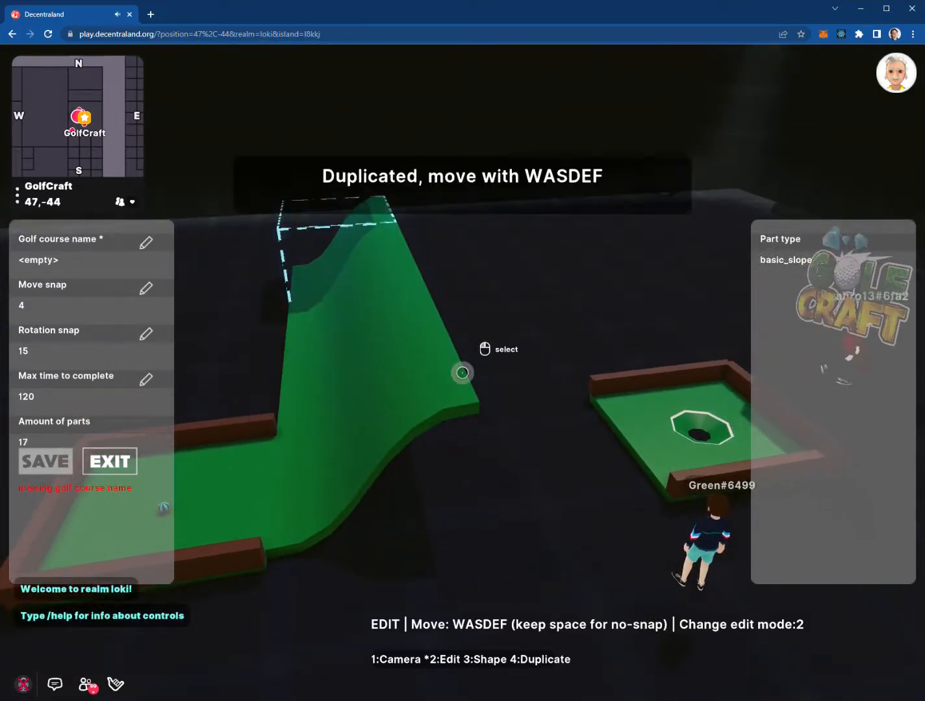
key(e)
Select the slope beside the start piece and nudge it left, right, forward and back
click(462, 373)
key(a)
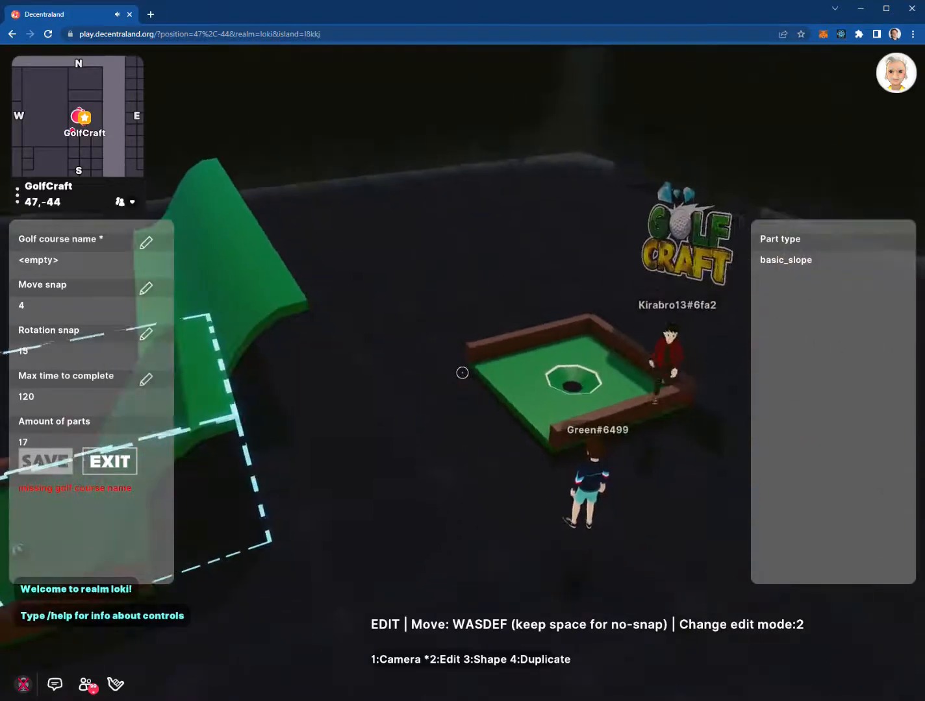
key(d)
key(d)
key(1)
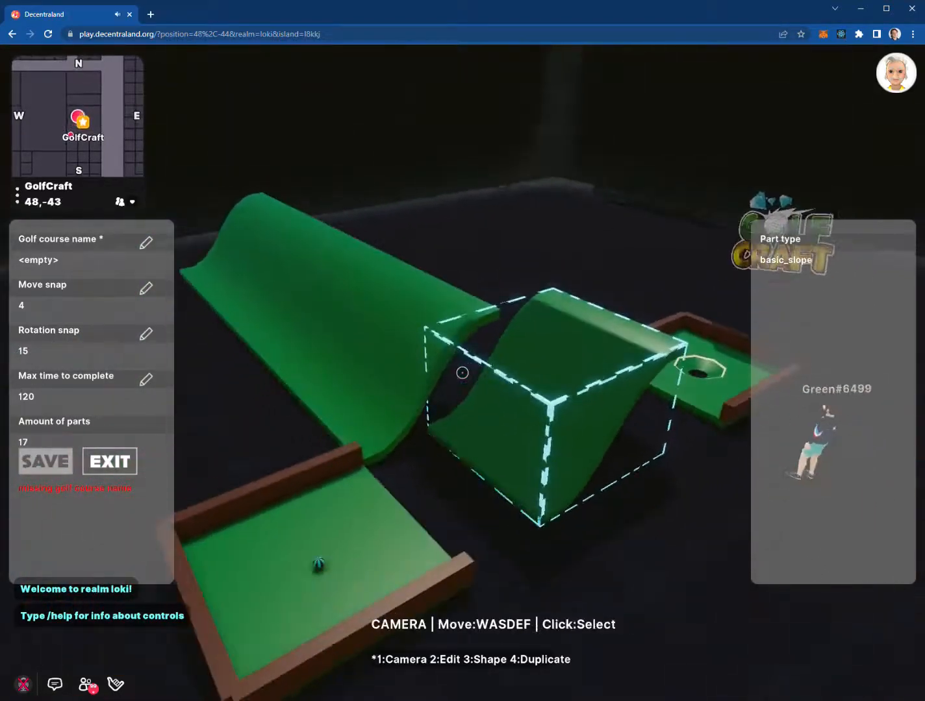
key(2)
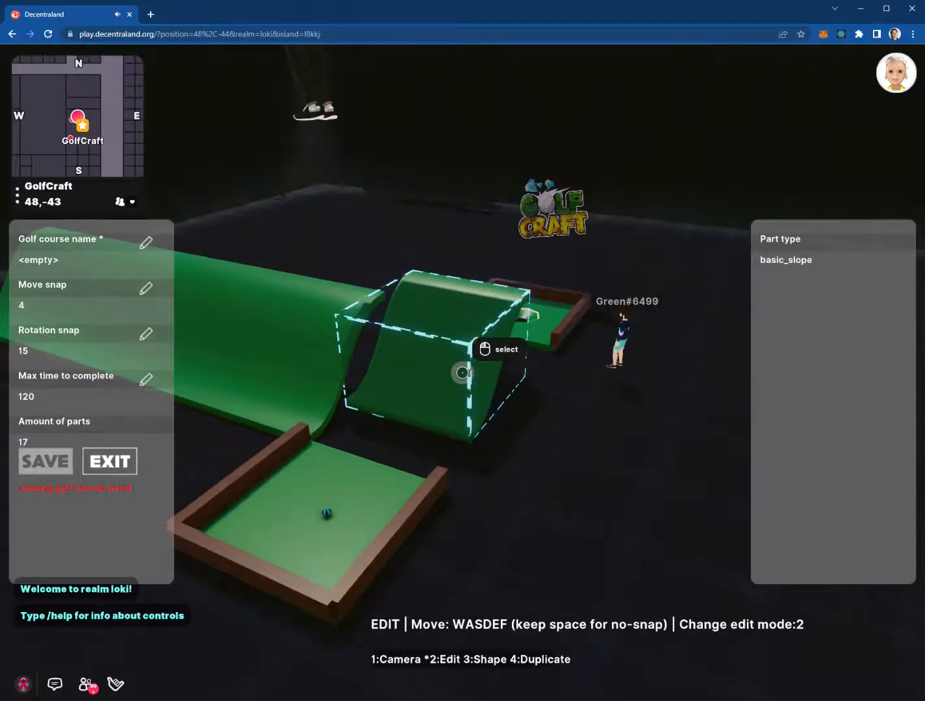
key(s)
key(w)
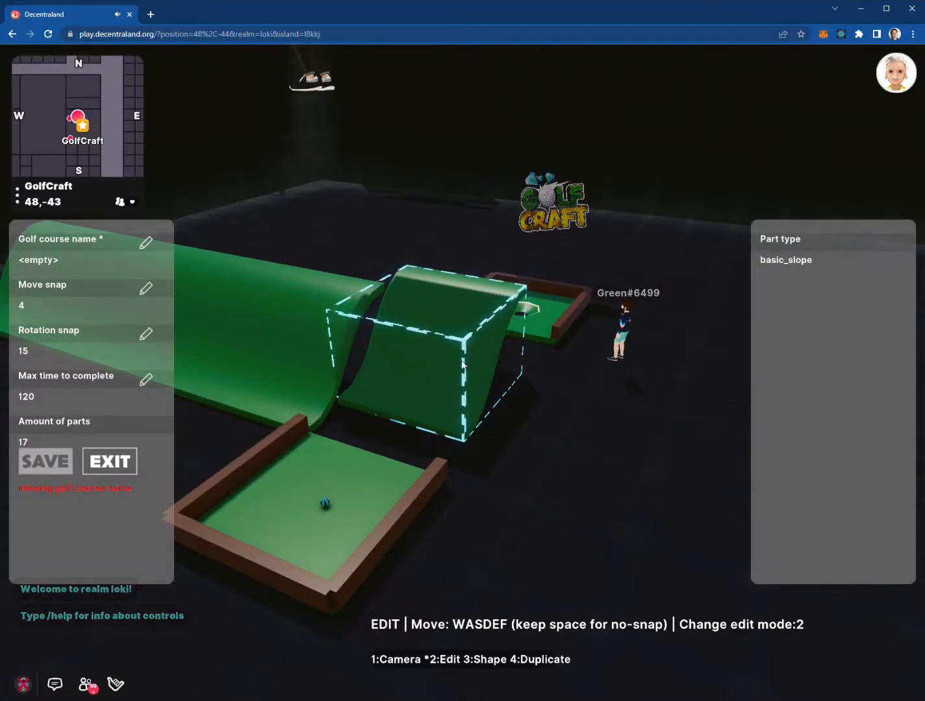
click(148, 289)
Set Move snap to 0.25 and nudge the slope toward the camera in fine steps
click(393, 379)
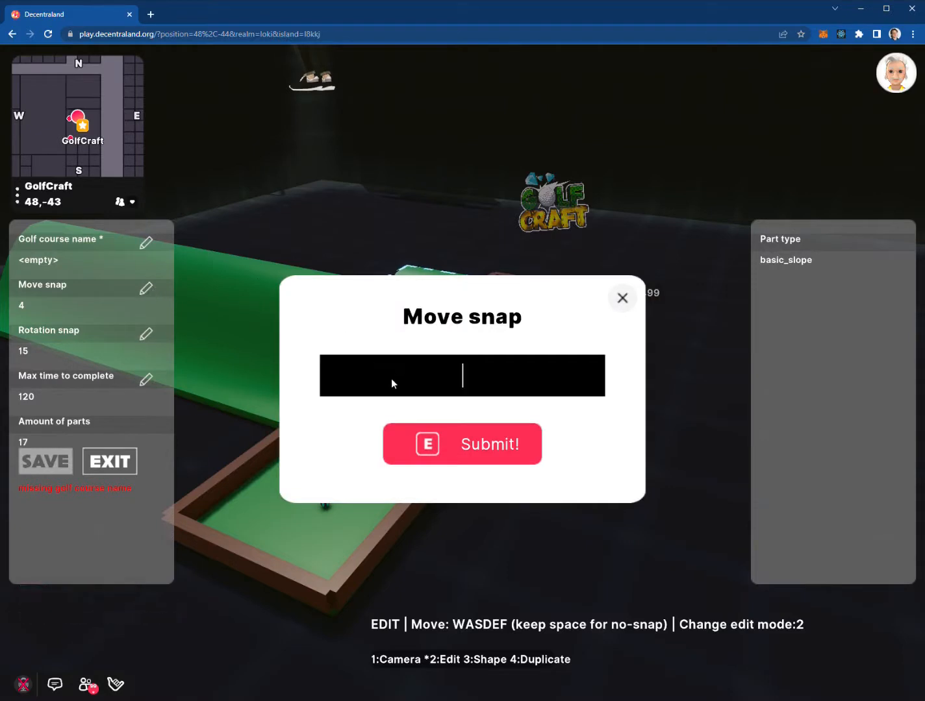
text(0.25)
key(Return)
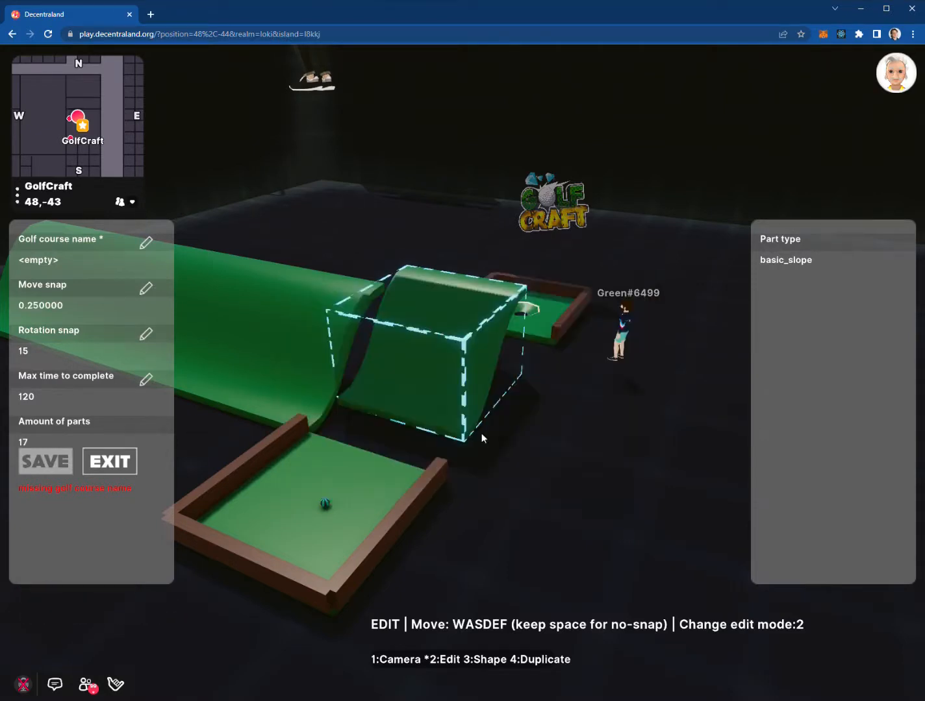
click(481, 438)
key(s)
key(s)
key(s)
key(s)
key(s)
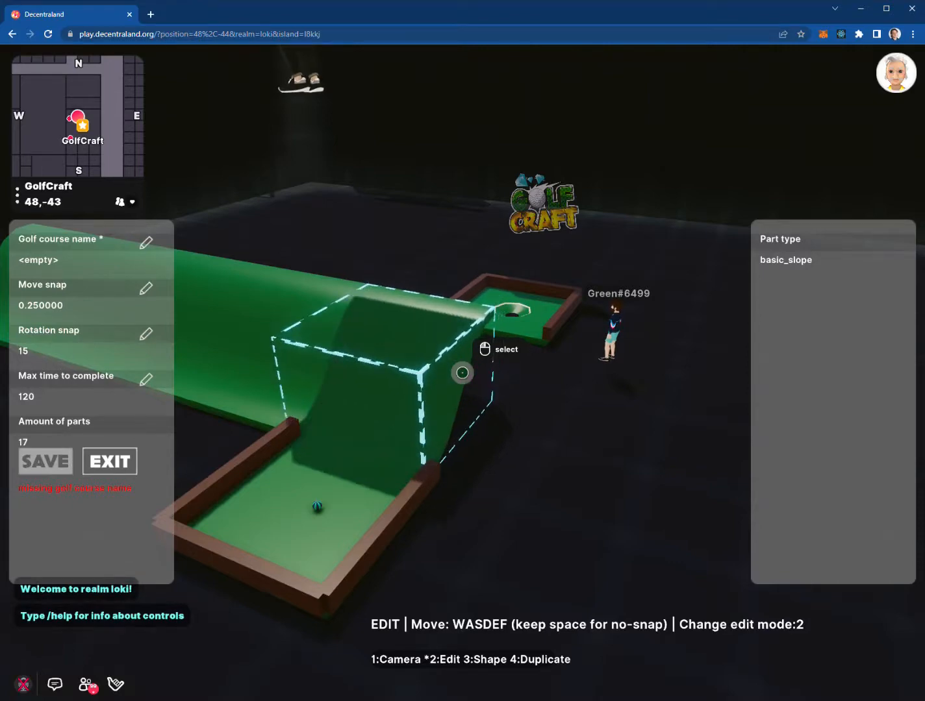
Duplicate the GolfCraft logo image and slide the copy to the right of the original
key(1)
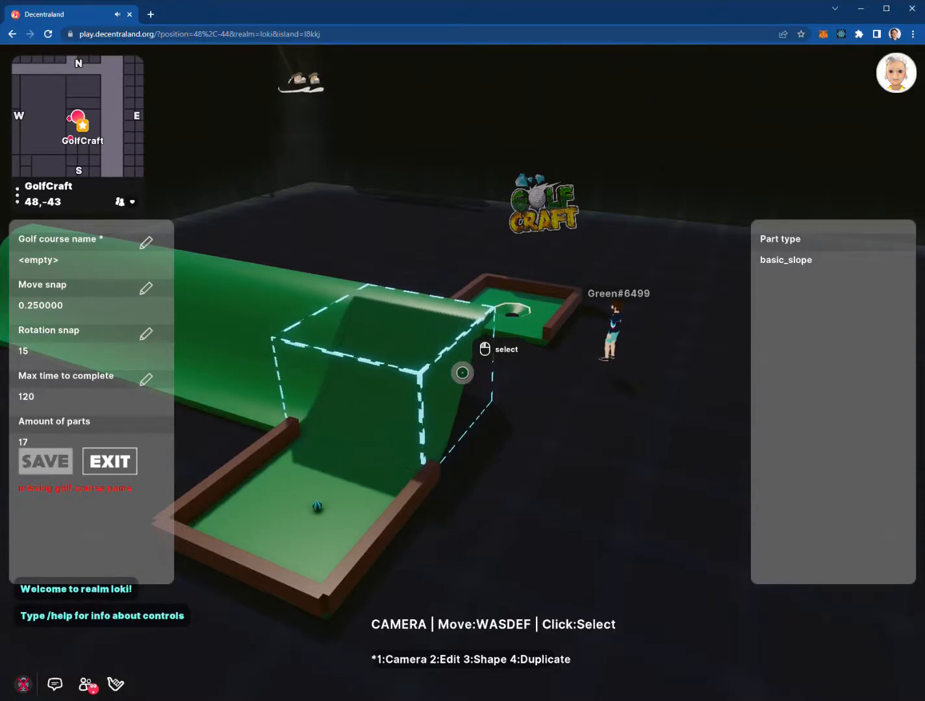
key(w)
key(d)
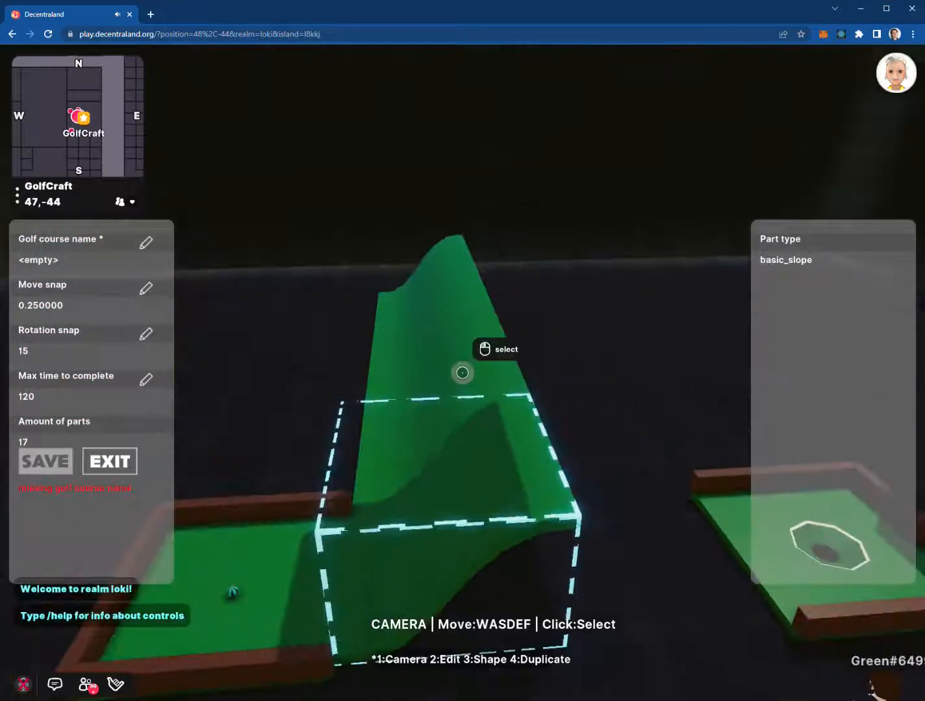
key(w)
click(463, 373)
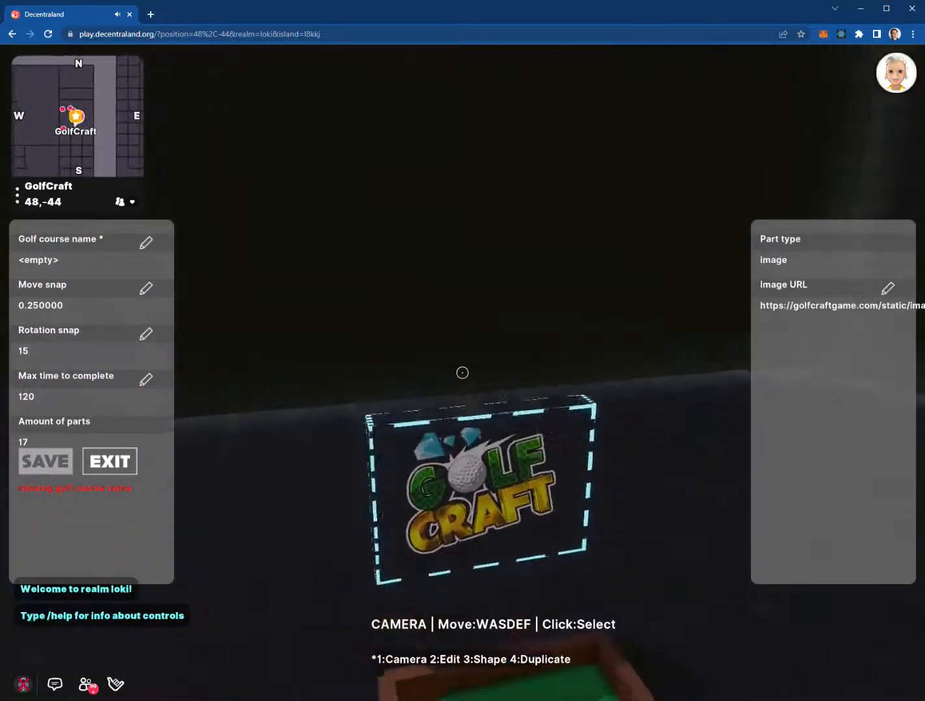
key(4)
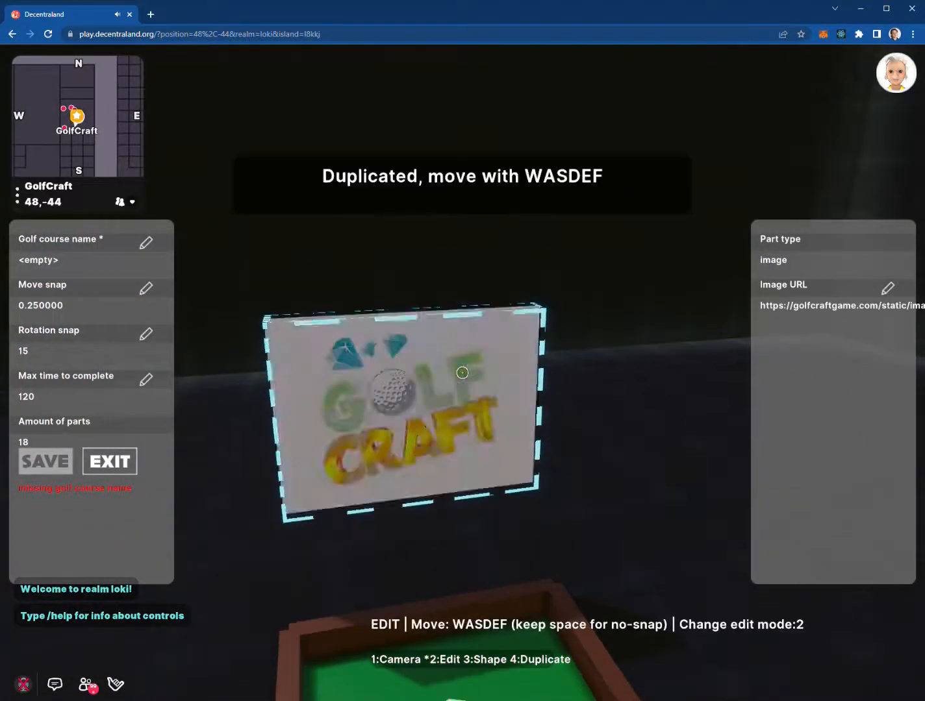
key(d)
key(d)
key(d)
key(d)
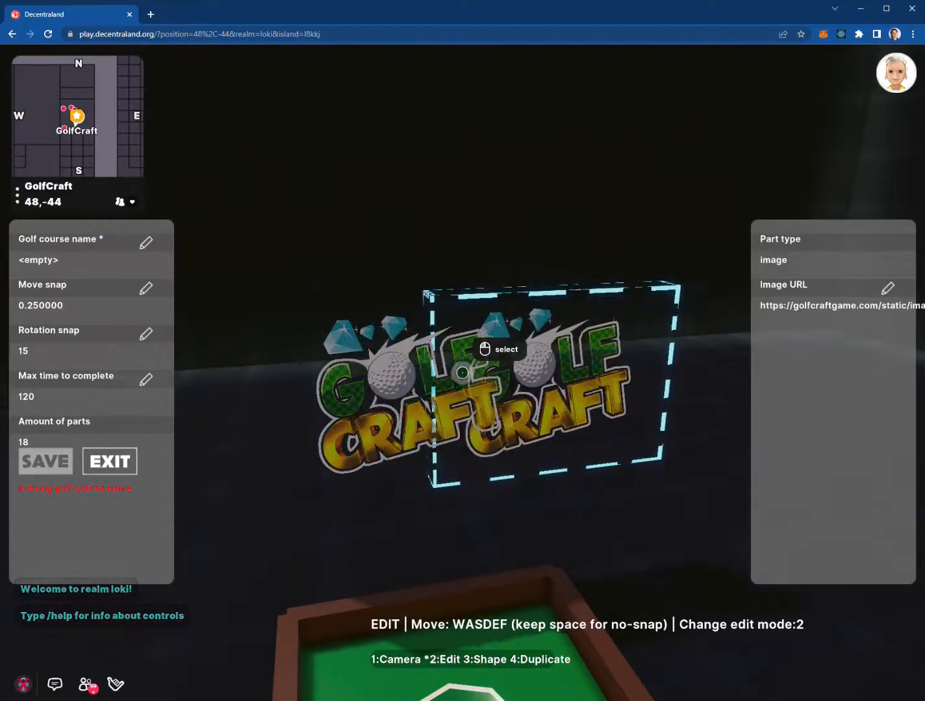
key(d)
key(d)
key(d)
key(d)
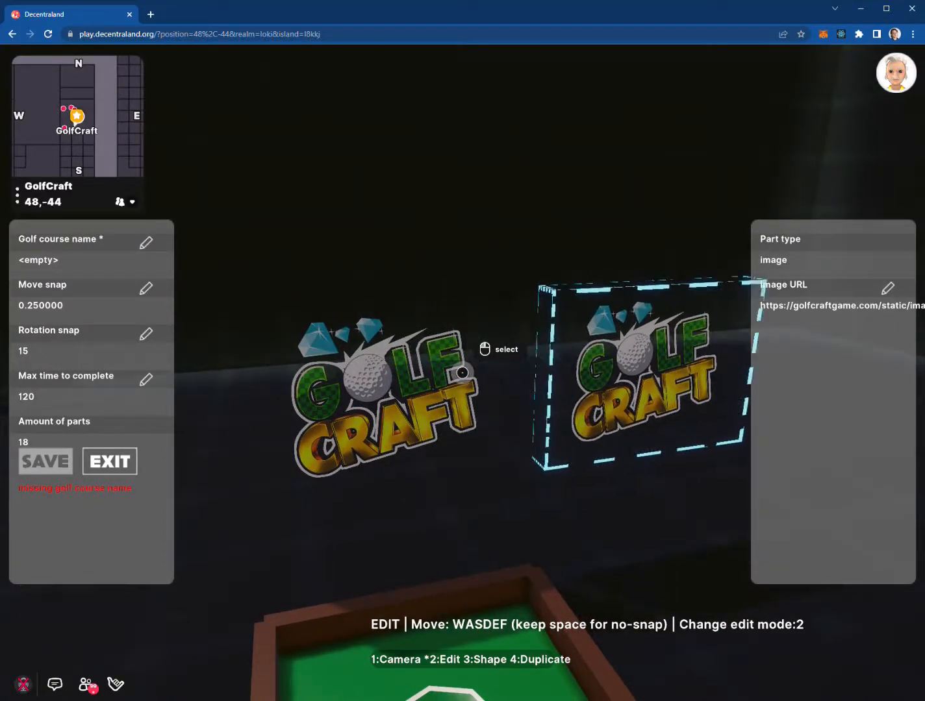
key(1)
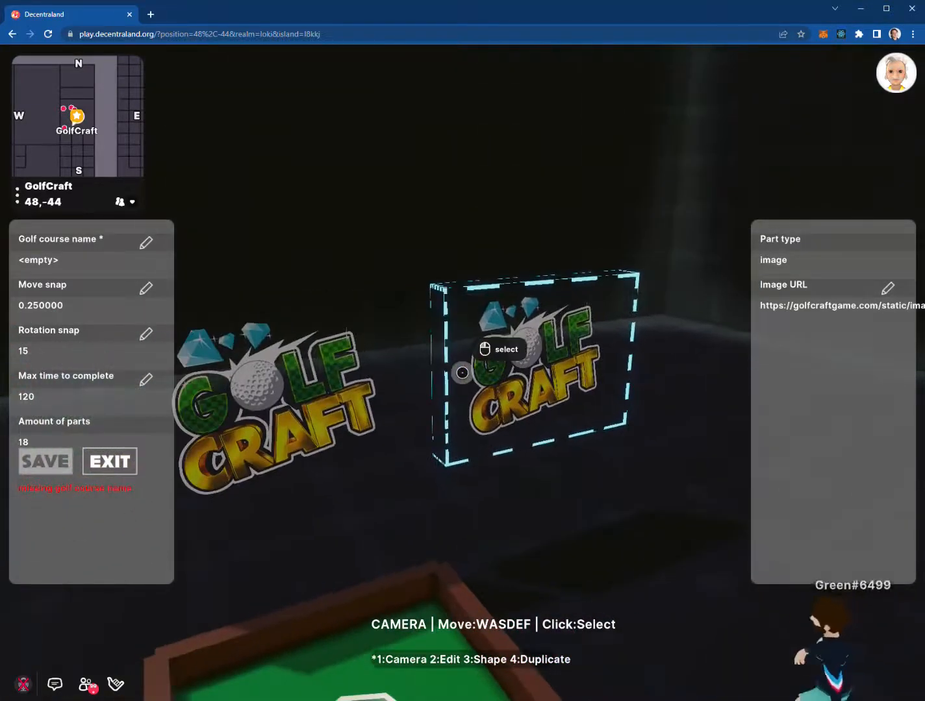
key(w)
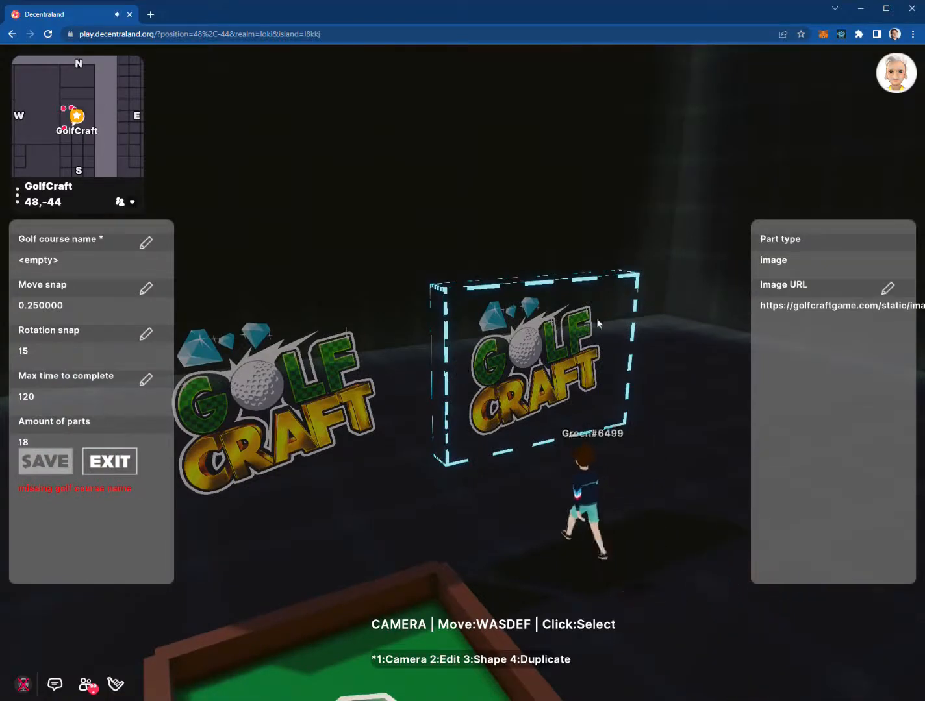
Open the OpenSea website in a new Chrome tab
click(150, 15)
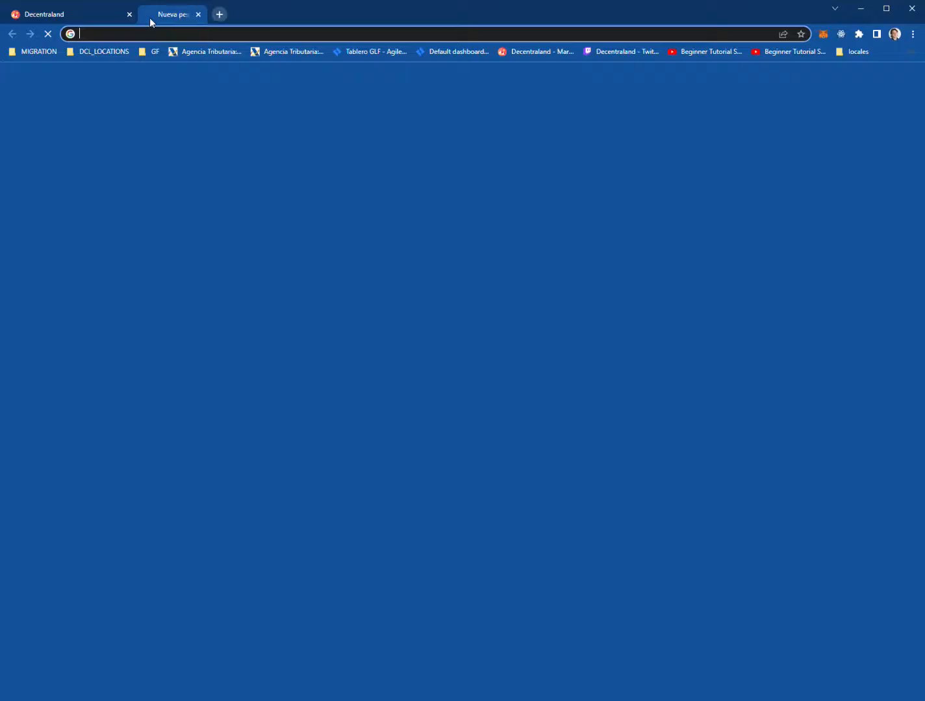
text(opensea.io)
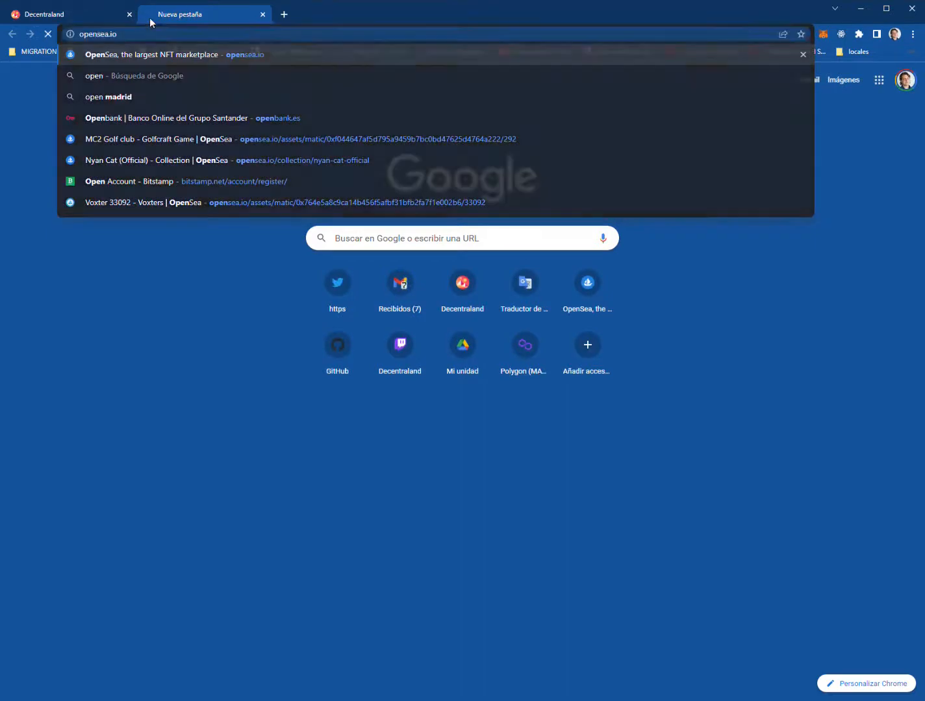
key(Return)
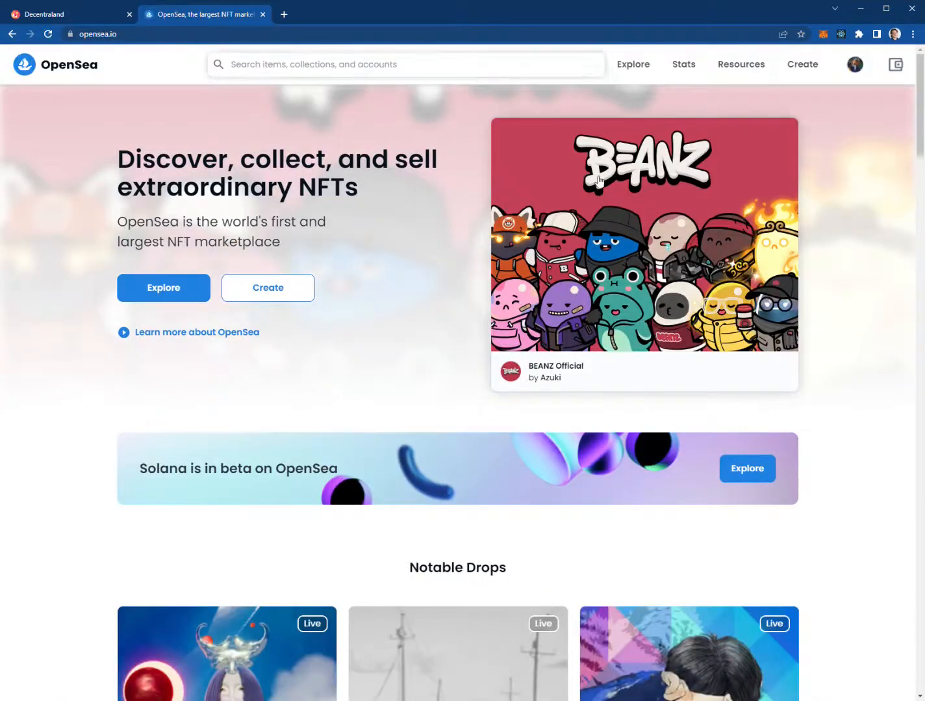
Open the BEANZ Official collection and scroll down to its Items grid
click(615, 240)
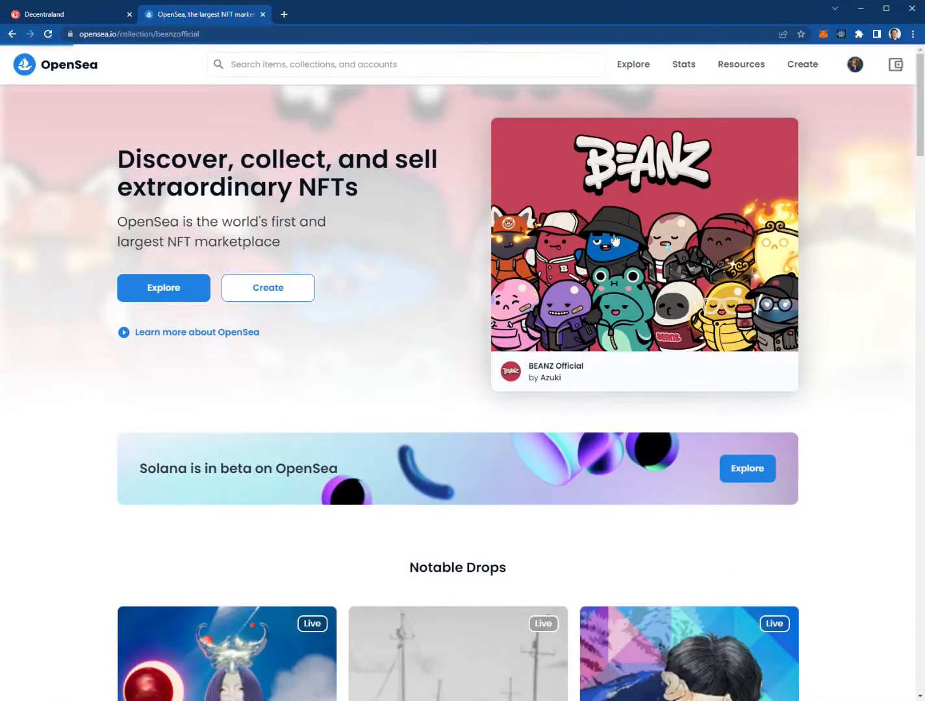
scroll(448, 374, down, 4)
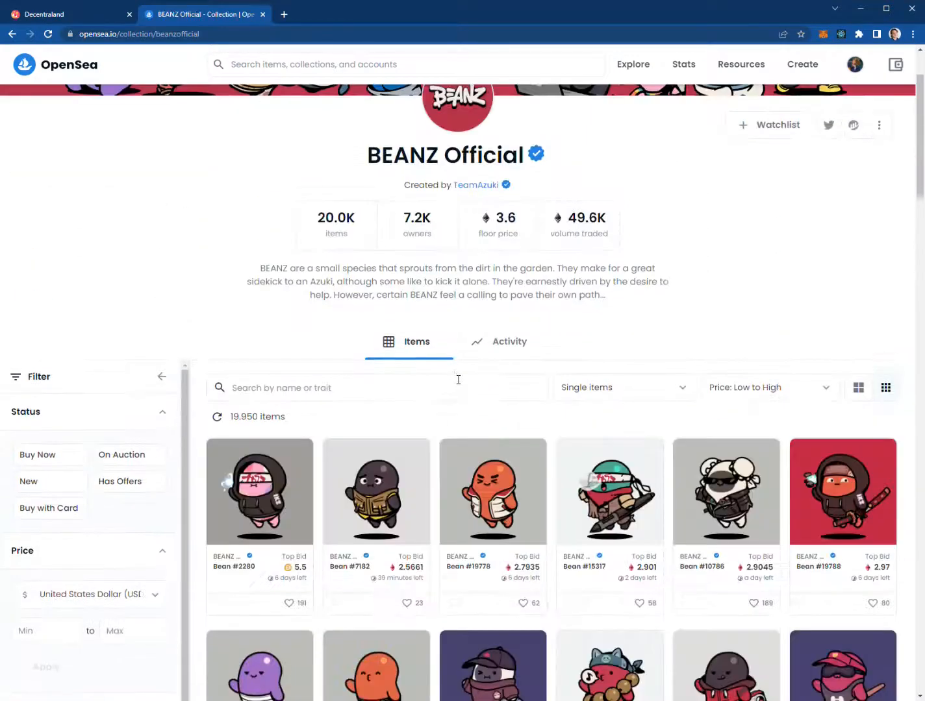
scroll(456, 371, down, 2)
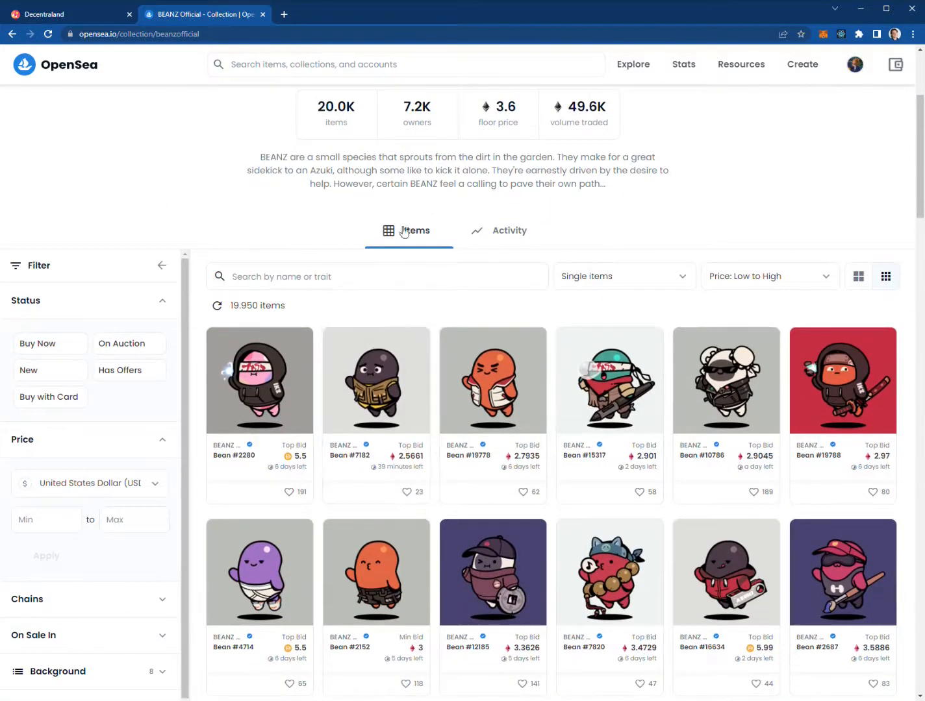
click(207, 41)
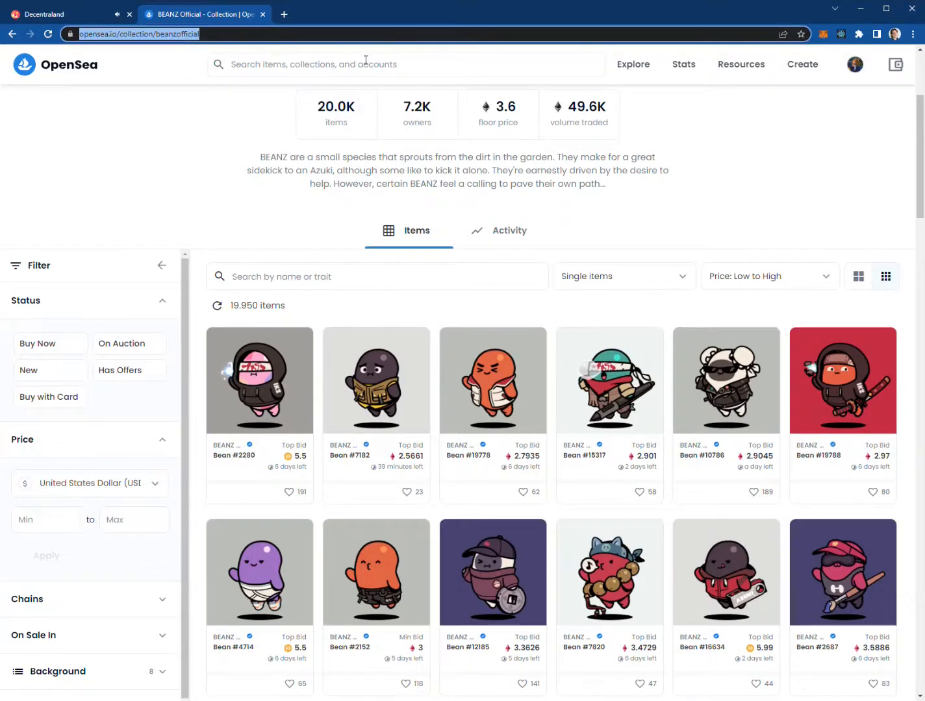
Search Google for 'banana' and switch to the image results
text(banana)
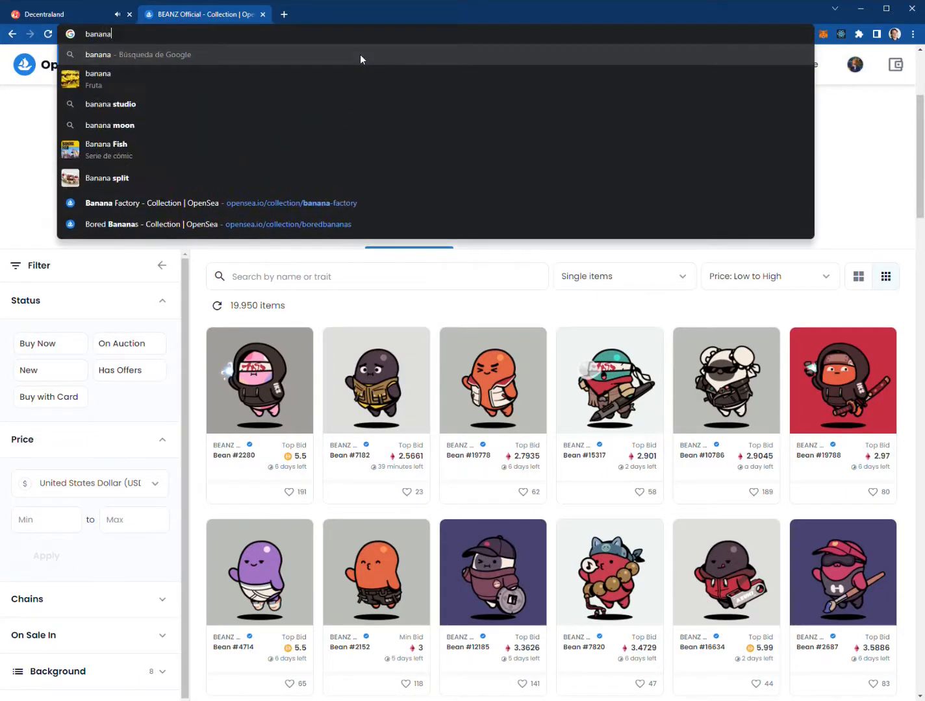
click(360, 57)
click(180, 101)
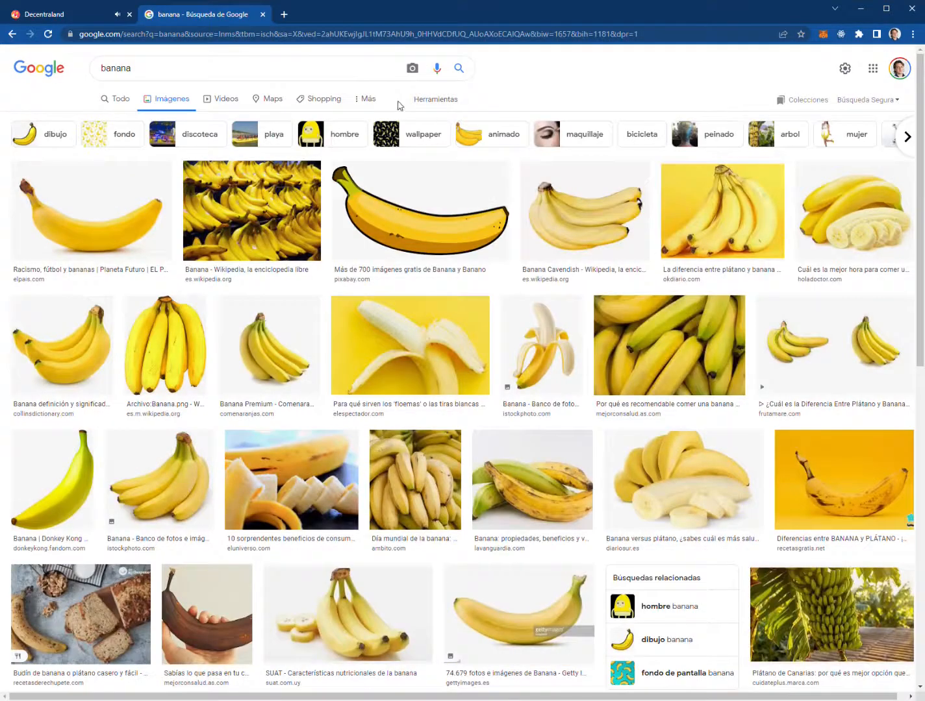
Filter the images to Creative Commons licences, preview Banana-Single.jpg, and return to GolfCraft
click(419, 103)
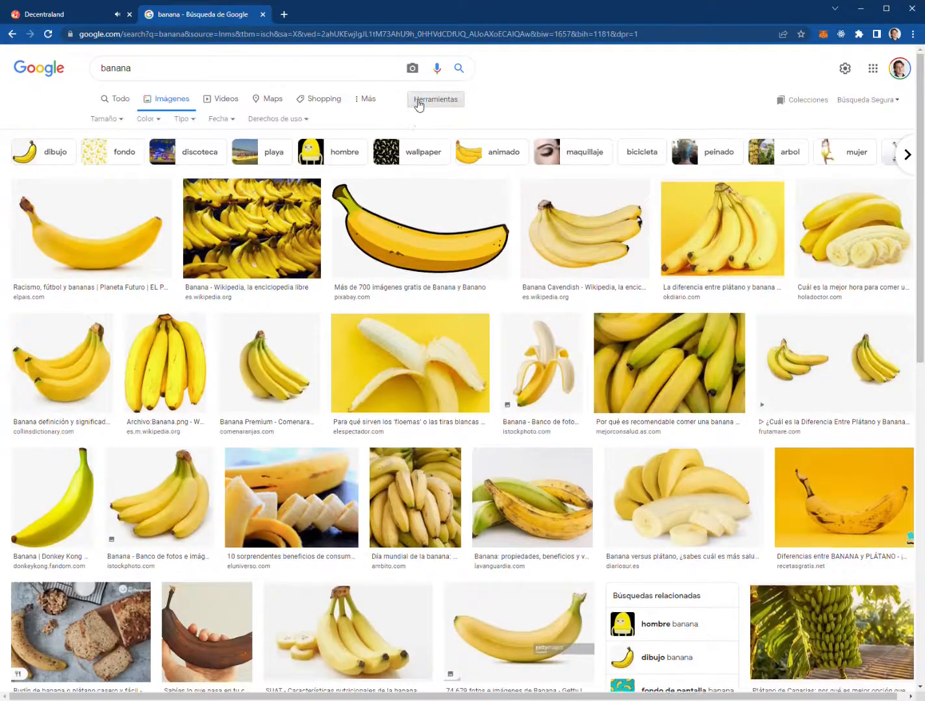
click(298, 121)
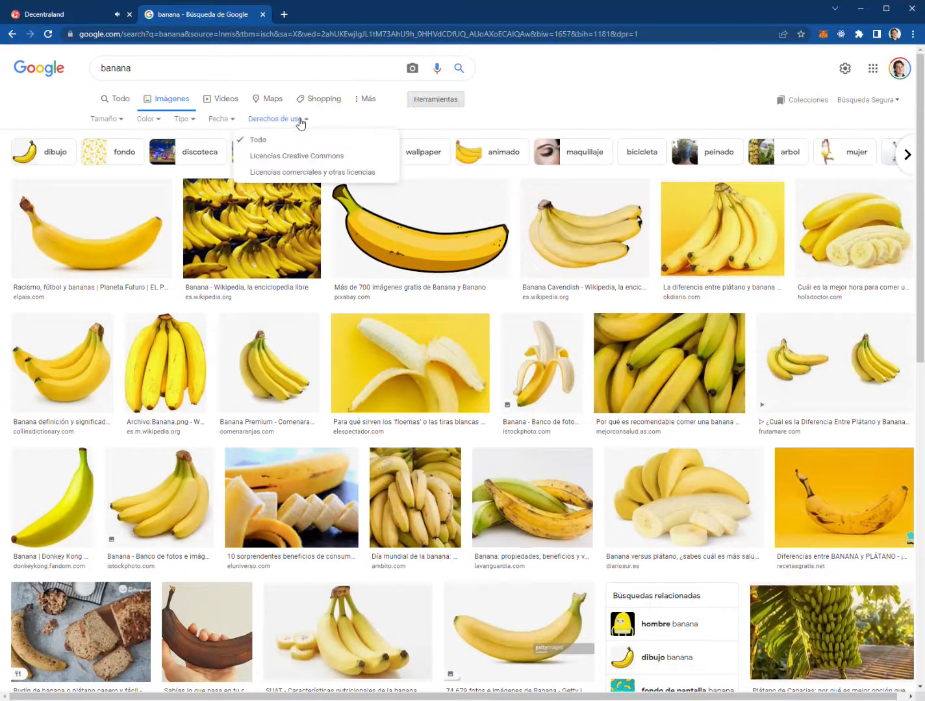
click(315, 157)
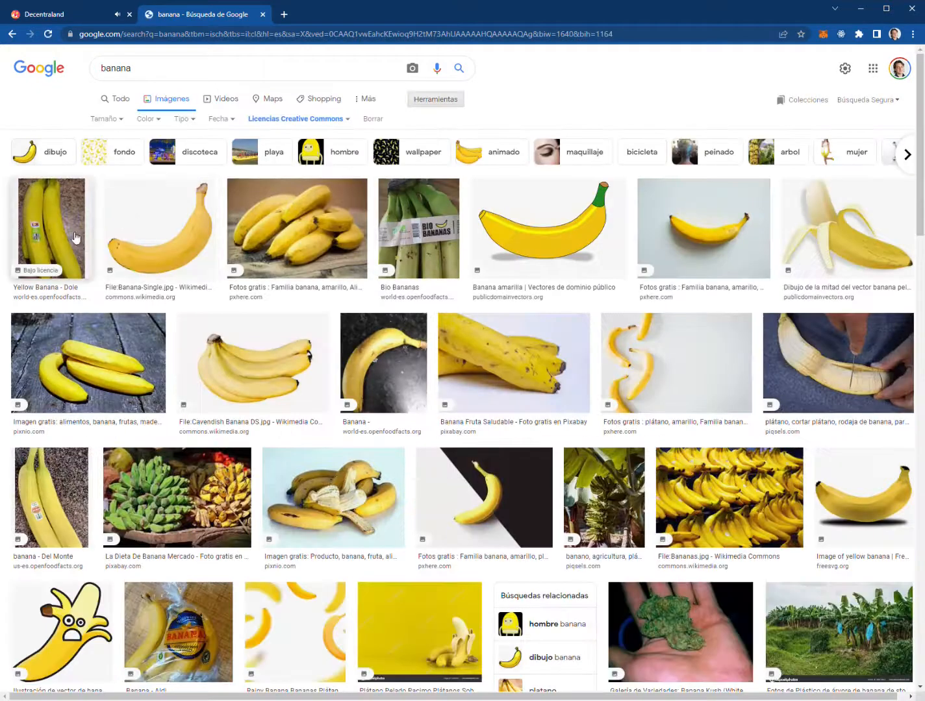
click(161, 236)
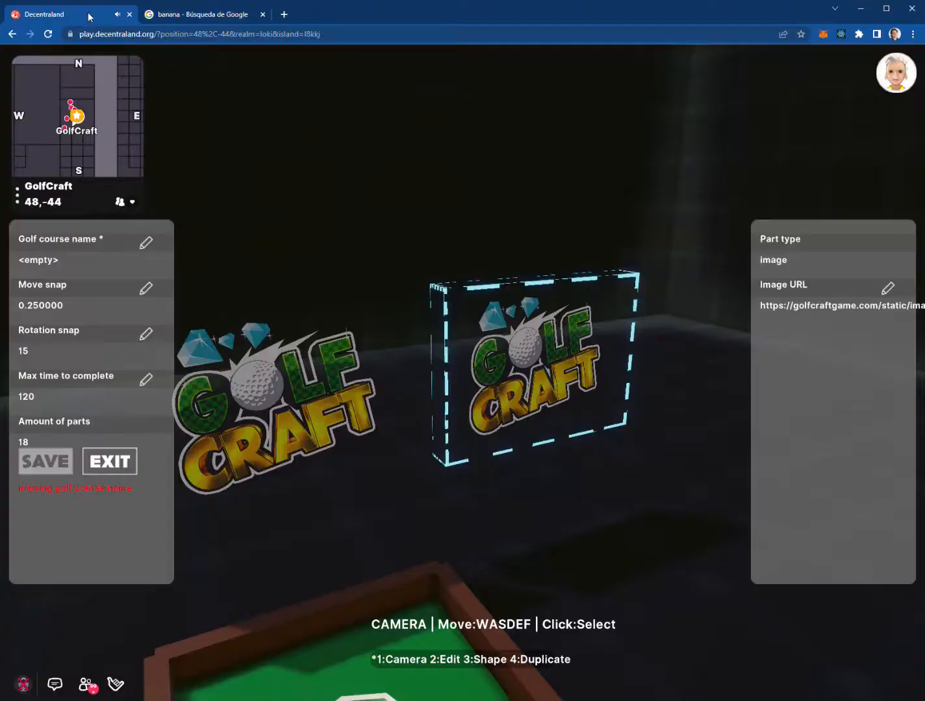
click(71, 15)
Replace the copied sign's image URL with the pasted Wikimedia banana photo address
click(888, 287)
click(556, 361)
text(https://upload.wikimedia.org/wikipedia/commons/8/8a/Banana-Single.jpg)
click(484, 446)
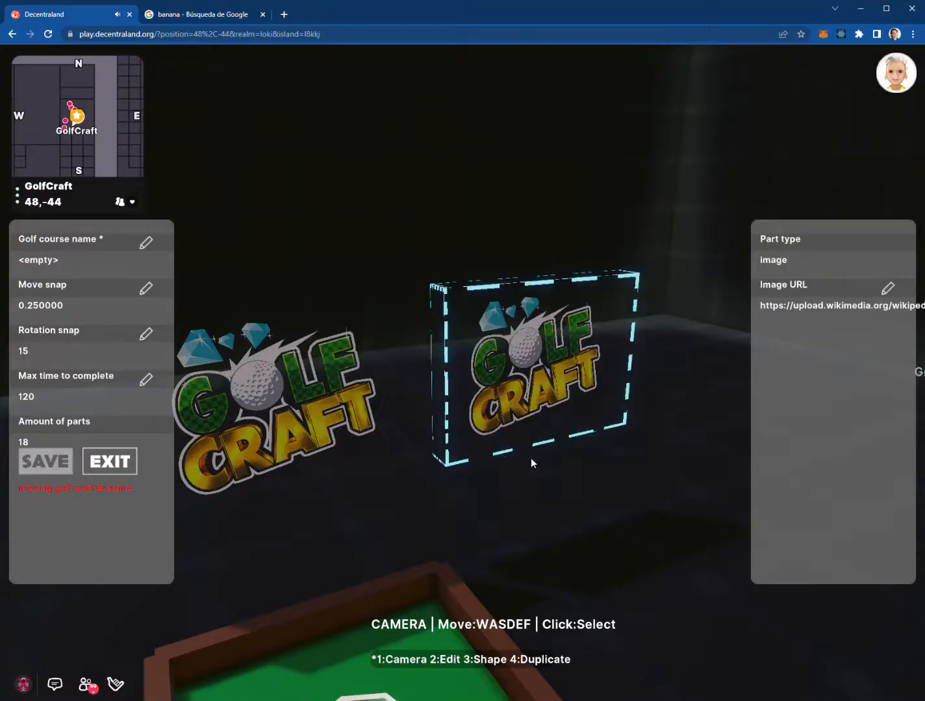
Move around the green and select the hole tile at the course end
click(646, 448)
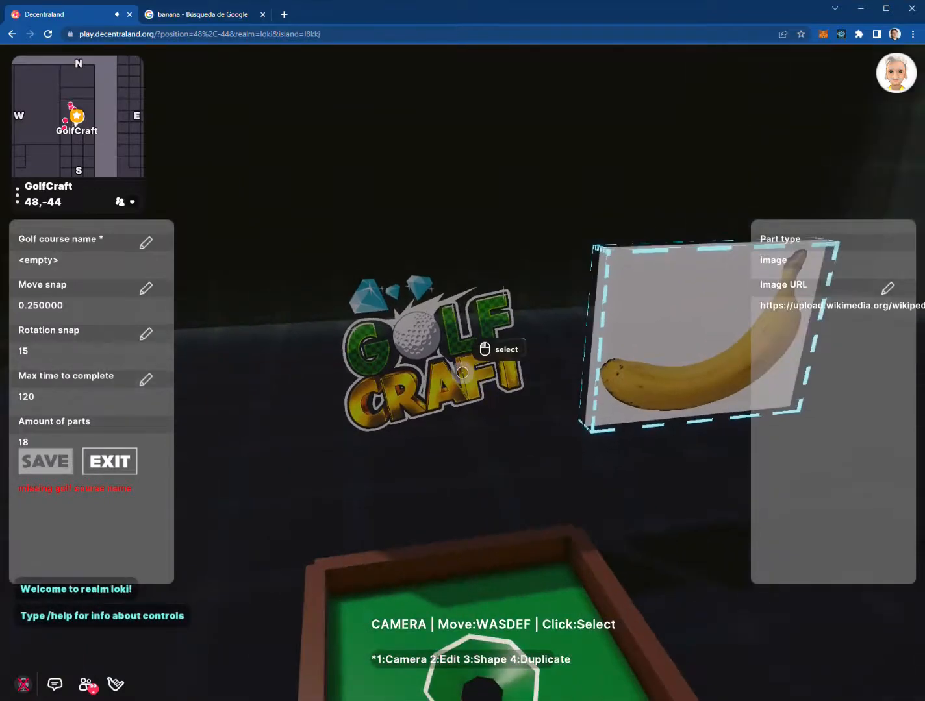
click(461, 372)
click(462, 372)
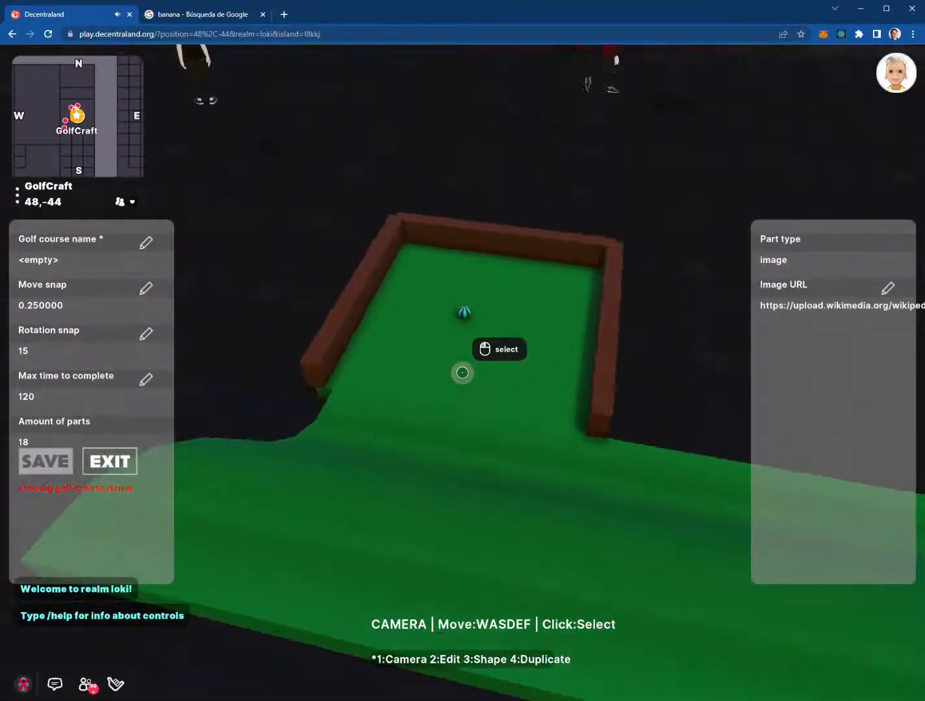
key(a)
key(a)
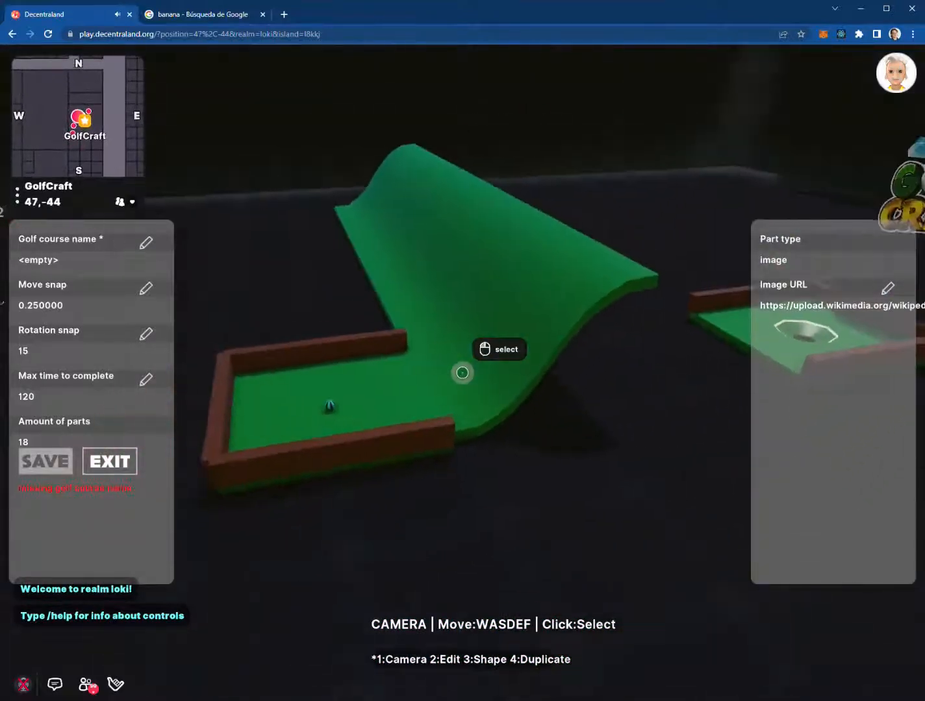
key(w)
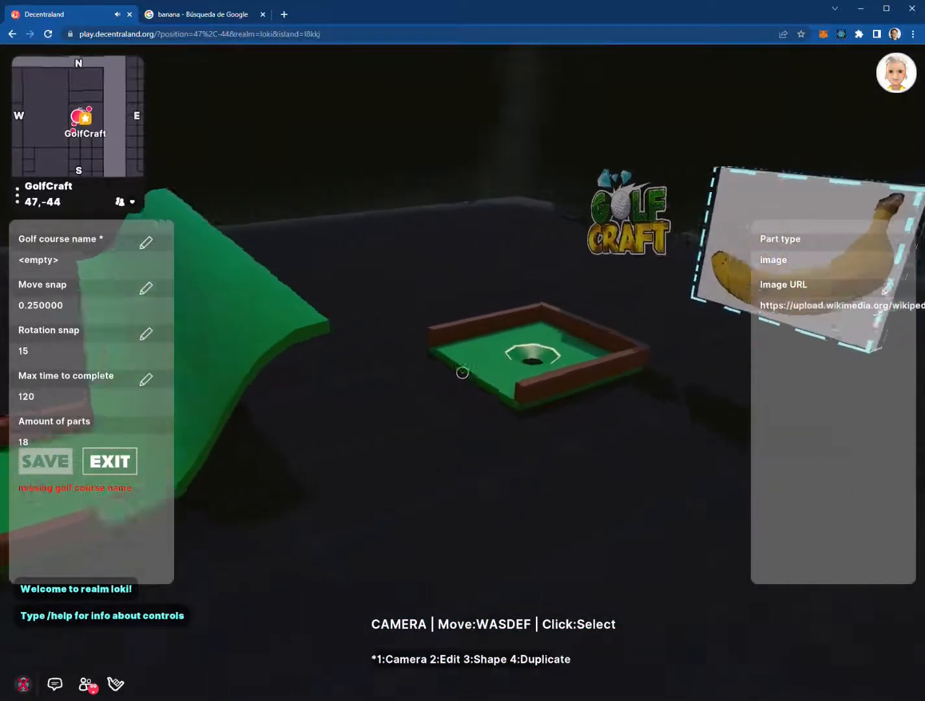
key(s)
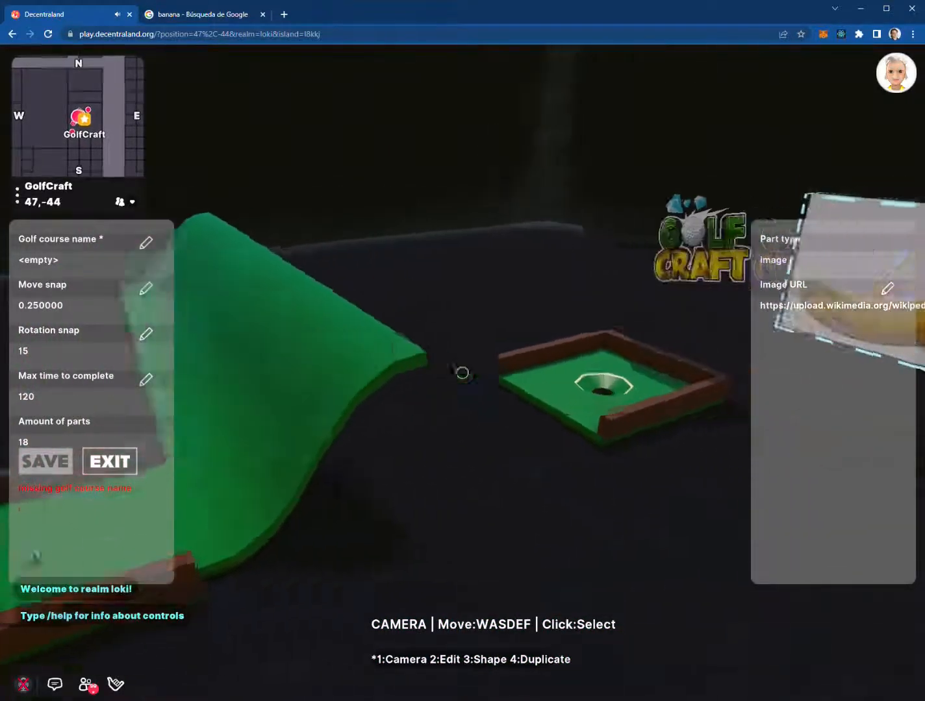
key(d)
key(d)
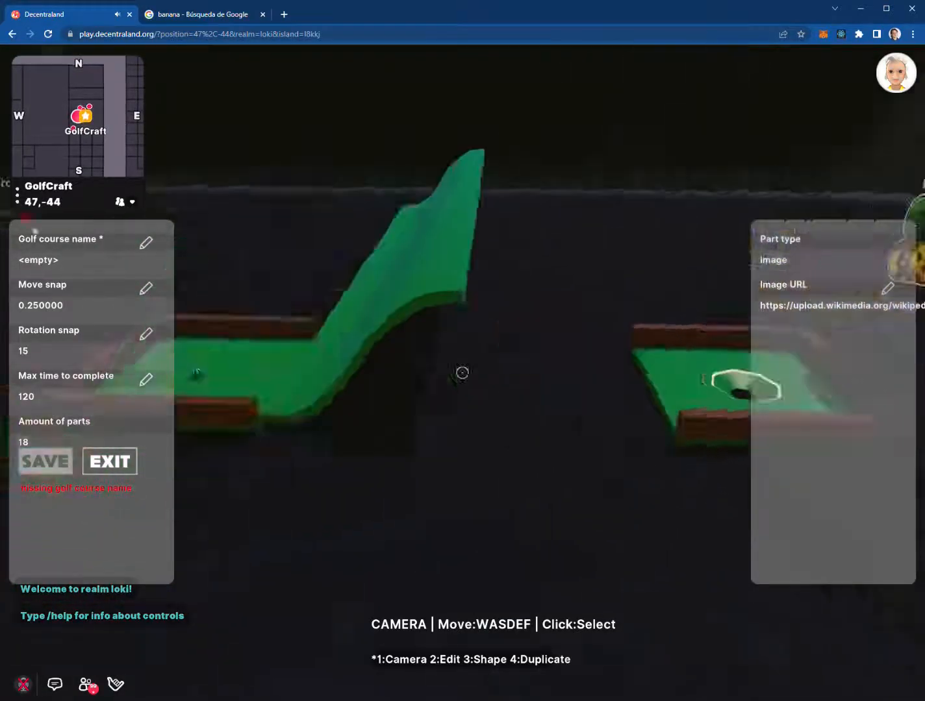
click(462, 373)
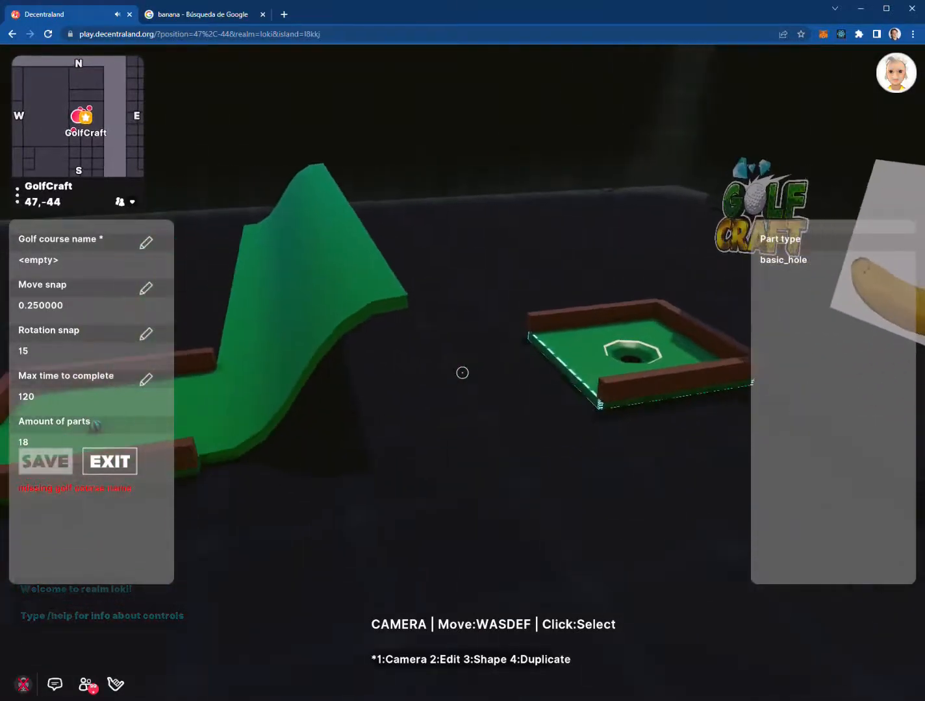
Duplicate the hole tile and slide the copy to the left of the original
key(4)
key(a)
key(a)
key(a)
key(a)
key(a)
key(a)
key(a)
key(a)
key(a)
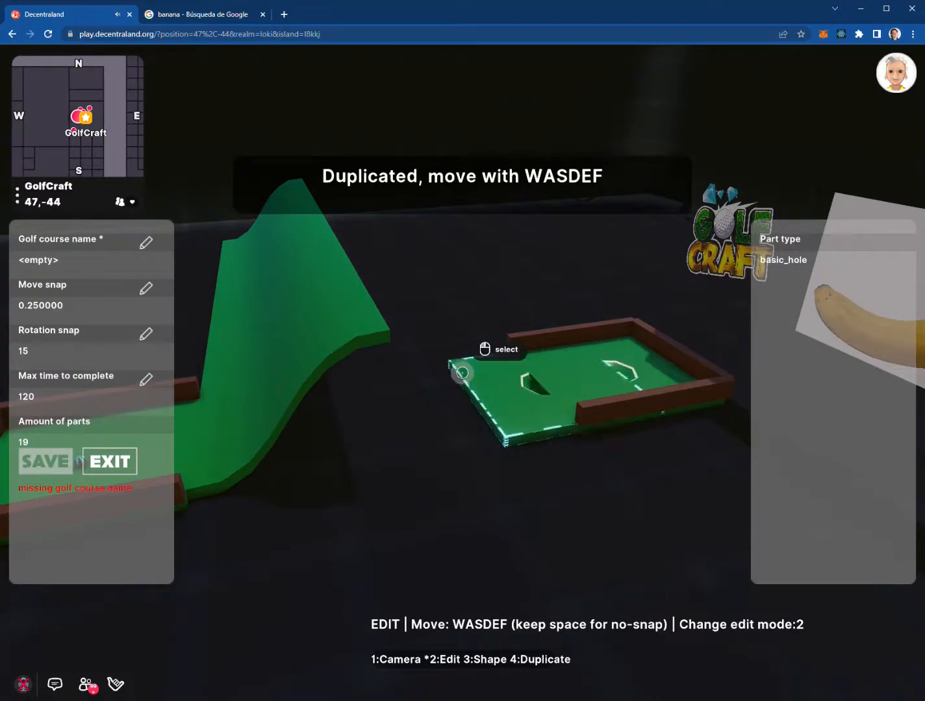
key(a)
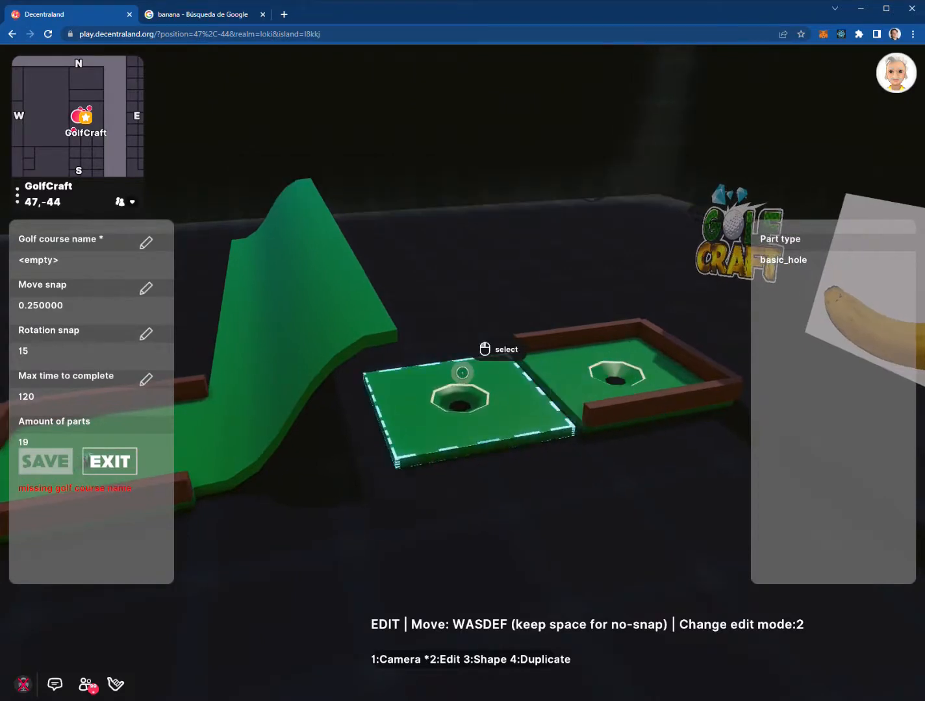
Change the duplicated tile's shape to basic_floor and return to camera mode
key(3)
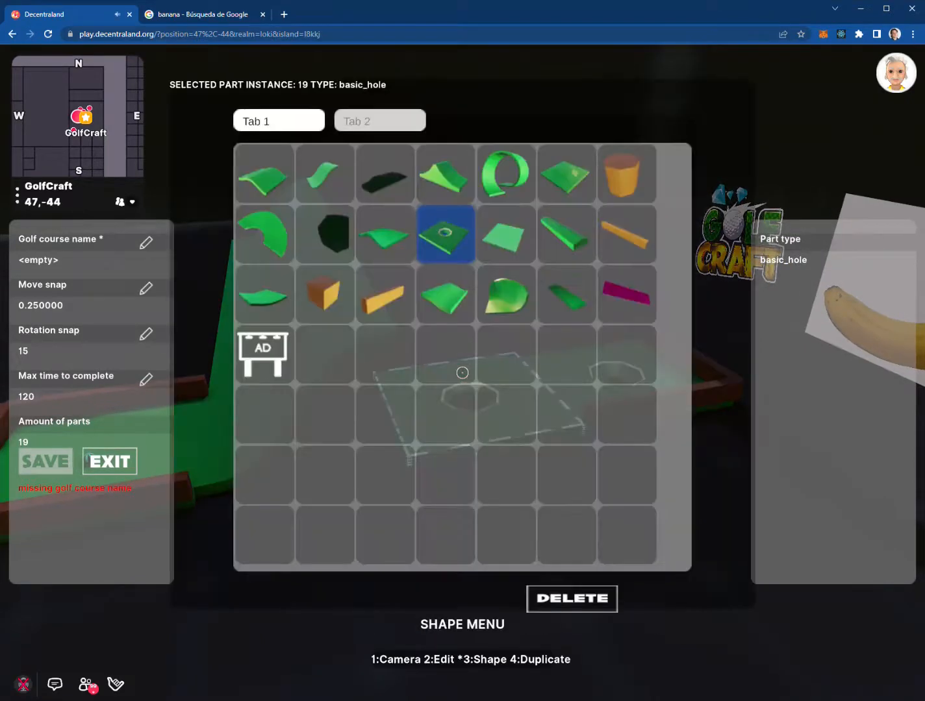
click(498, 237)
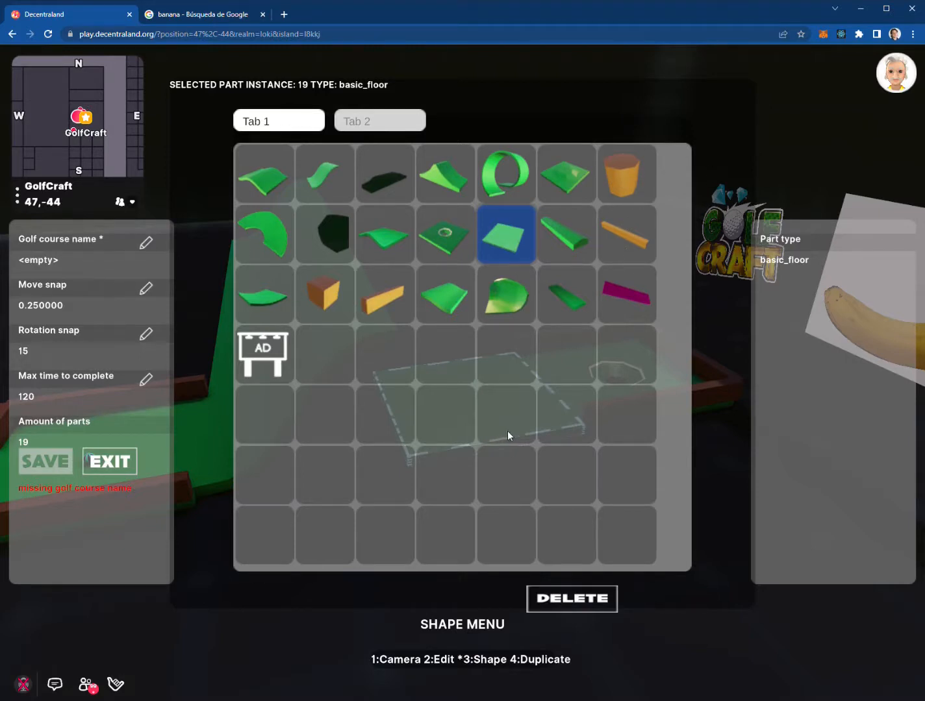
click(824, 154)
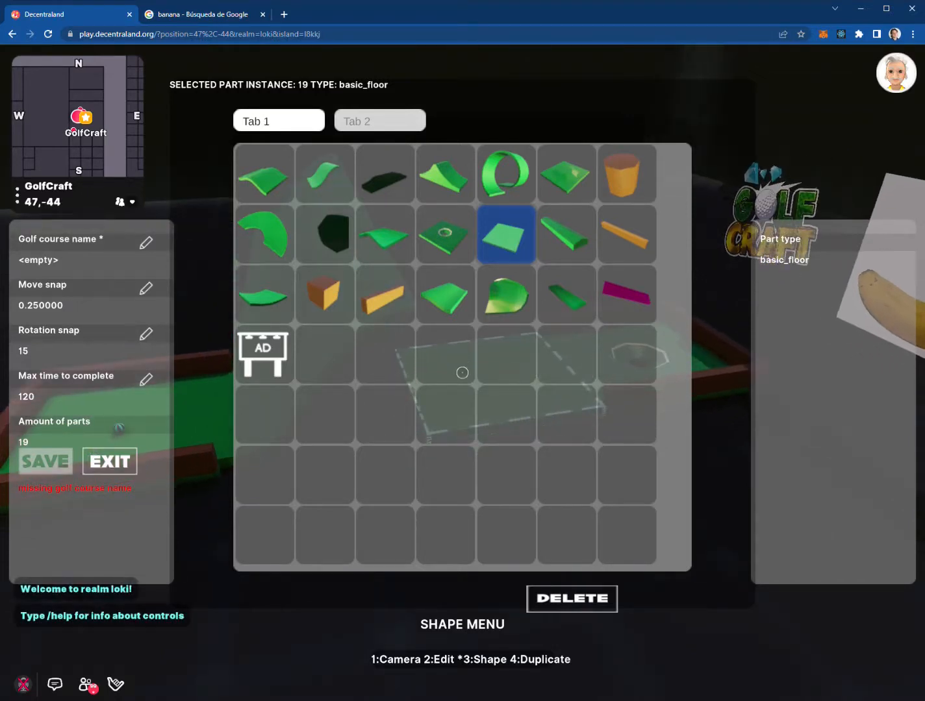
key(1)
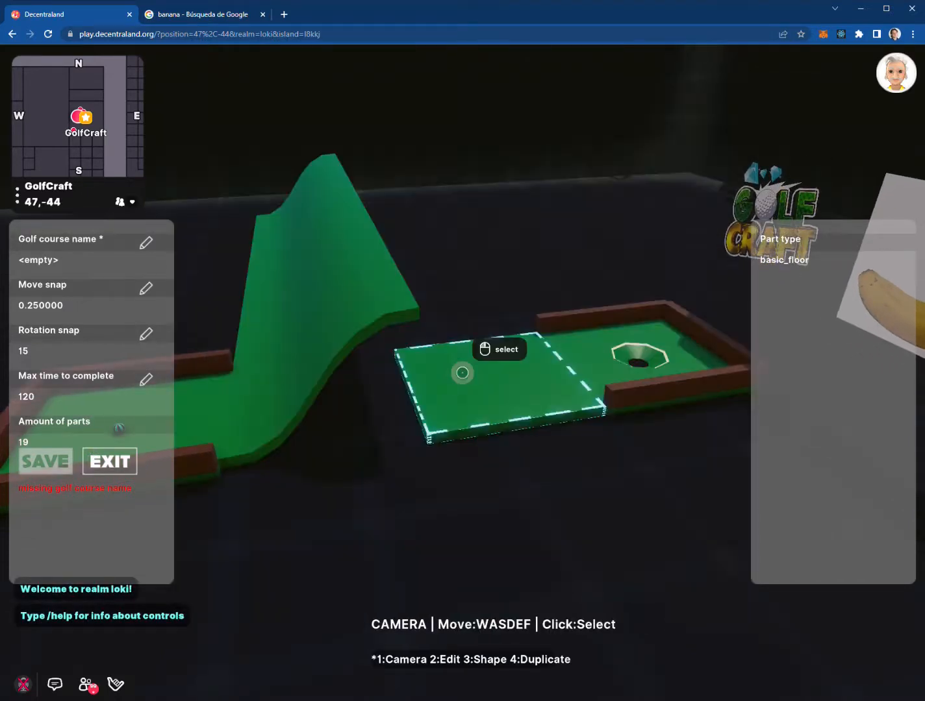
key(Escape)
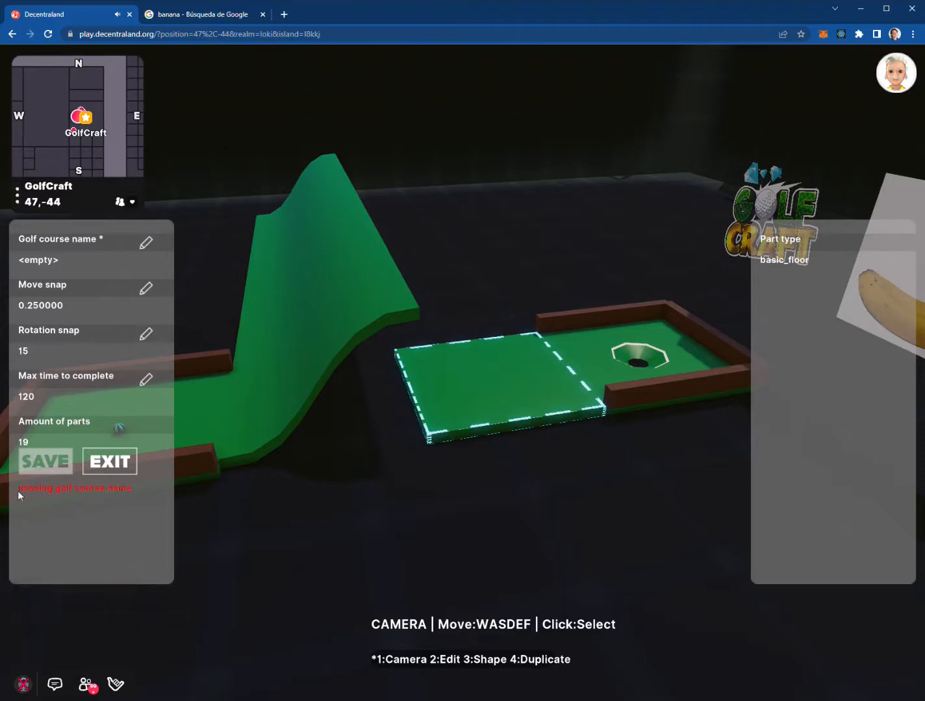
Name the golf course 'test' and save it
click(150, 247)
click(369, 360)
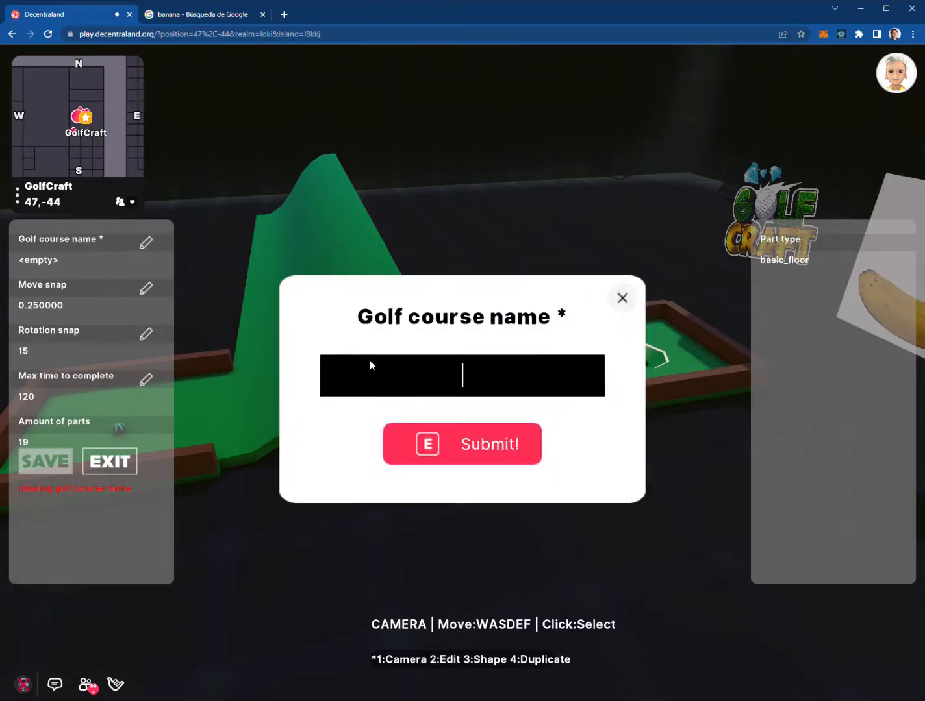
text(test)
click(495, 453)
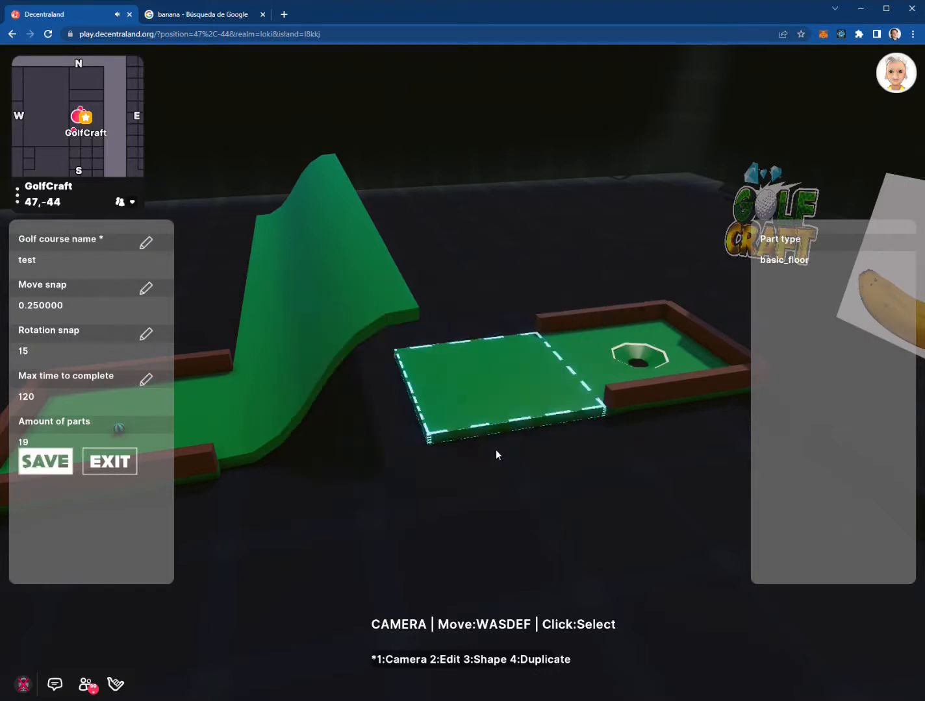
click(37, 465)
Rename the course to 'pabloMap' and save it again
click(144, 246)
click(427, 374)
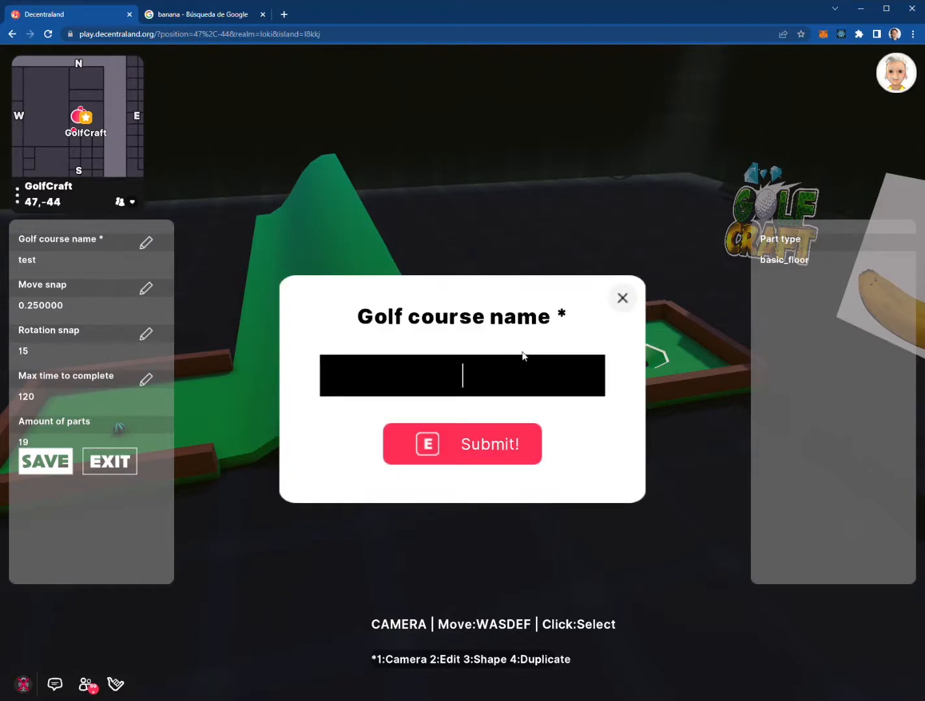
text(pabloMap)
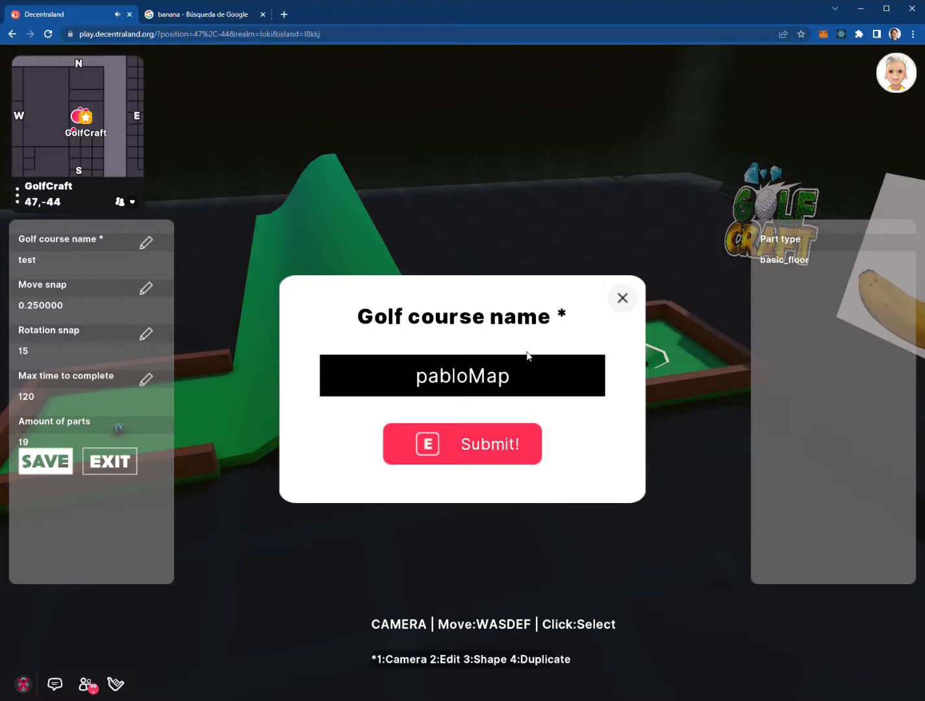
click(505, 454)
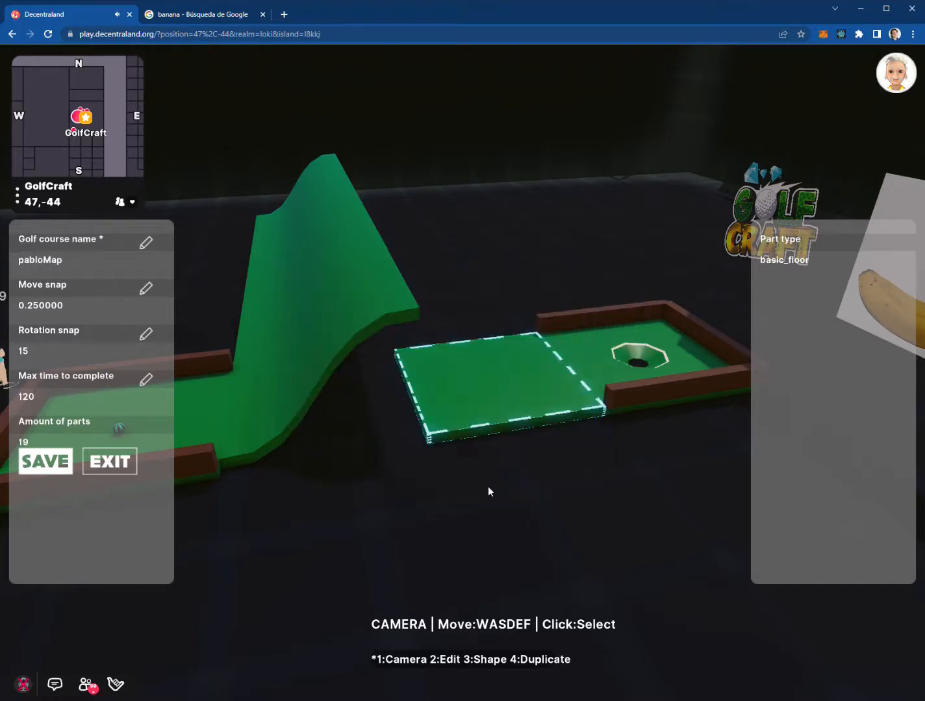
click(59, 463)
Enter 240 seconds as the Max time to complete and submit it
click(145, 381)
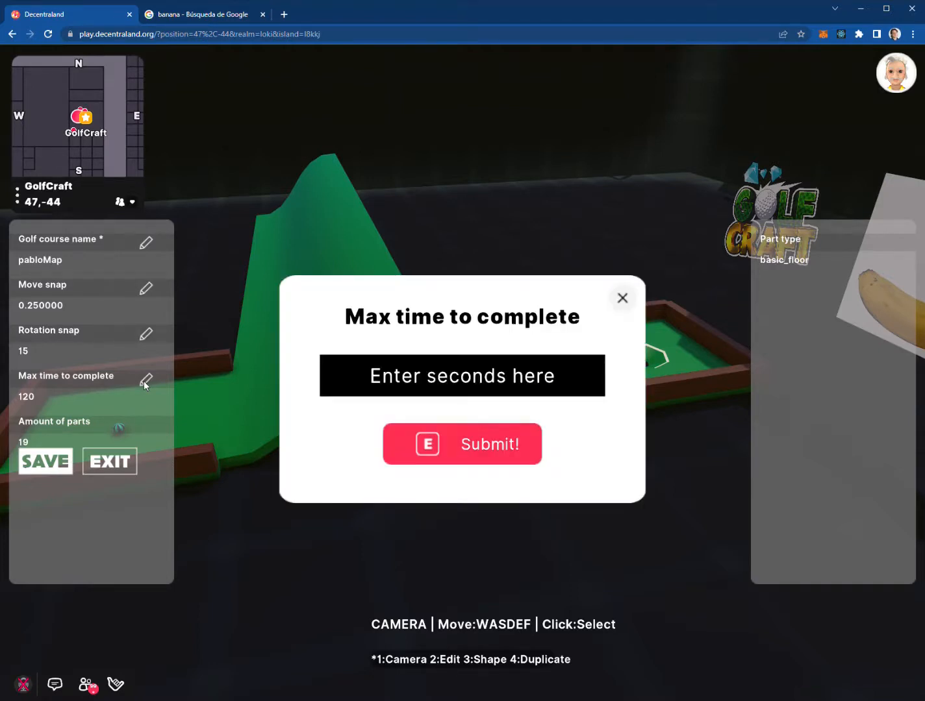
click(398, 379)
text(240)
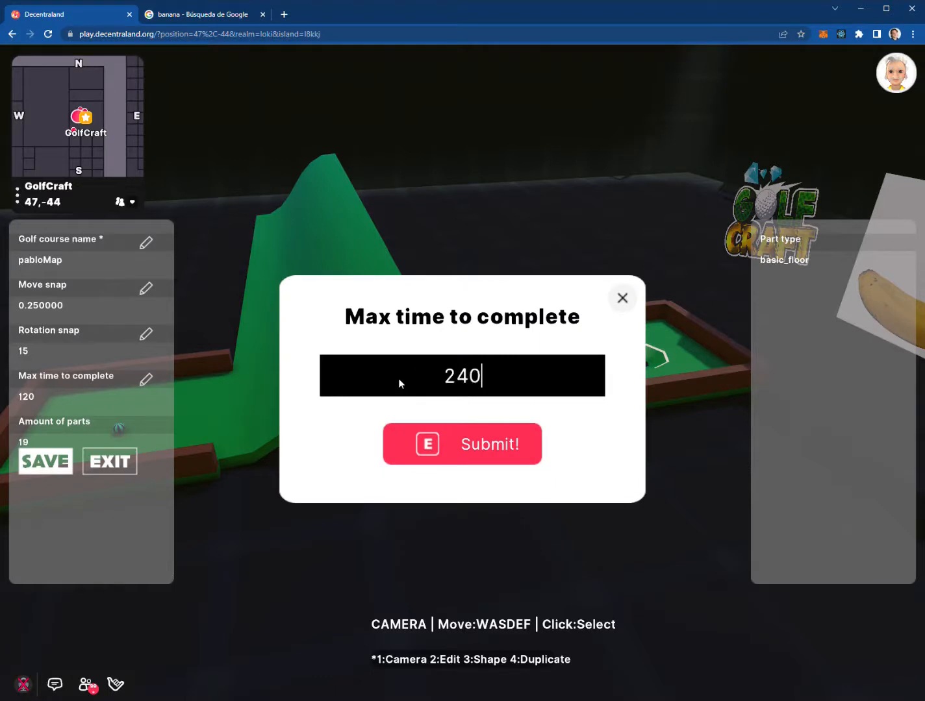
click(490, 446)
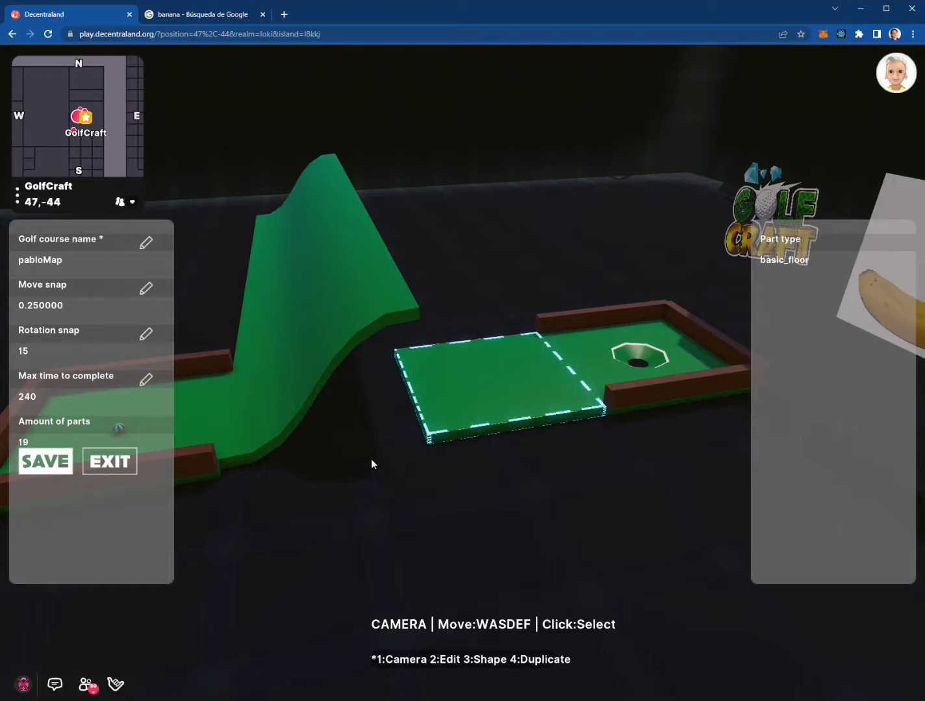
Save the course, exit the editor, and walk up to the golf menu board
click(60, 465)
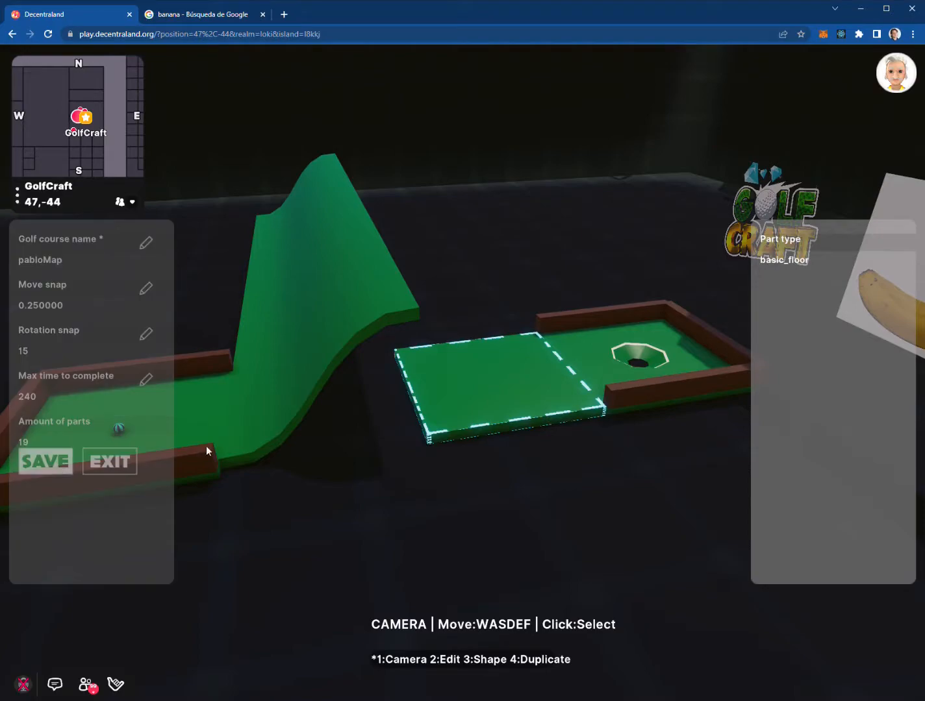
click(111, 459)
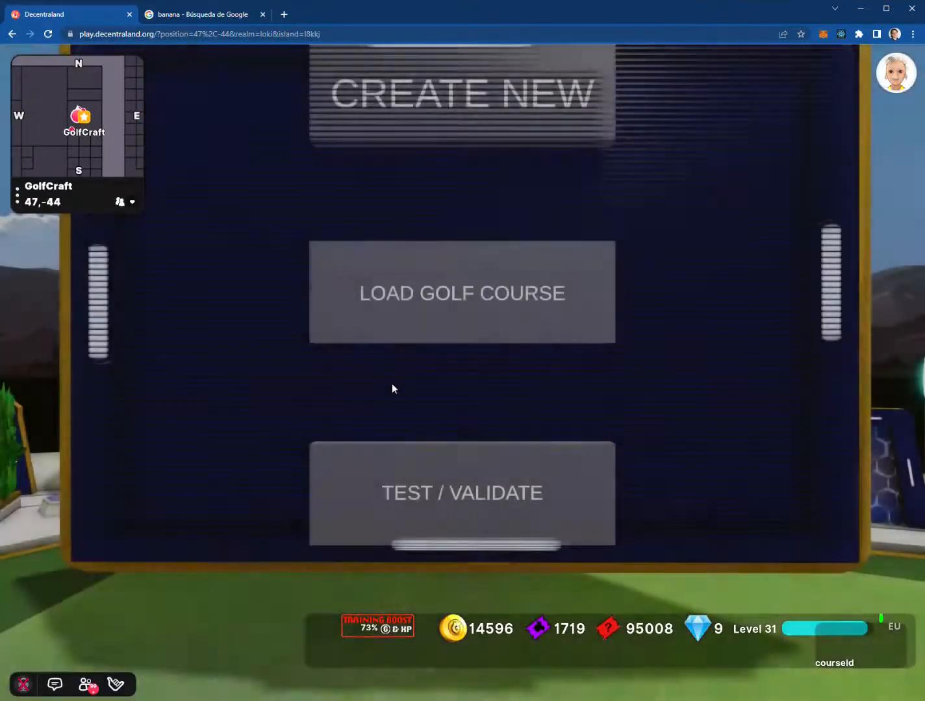
click(392, 382)
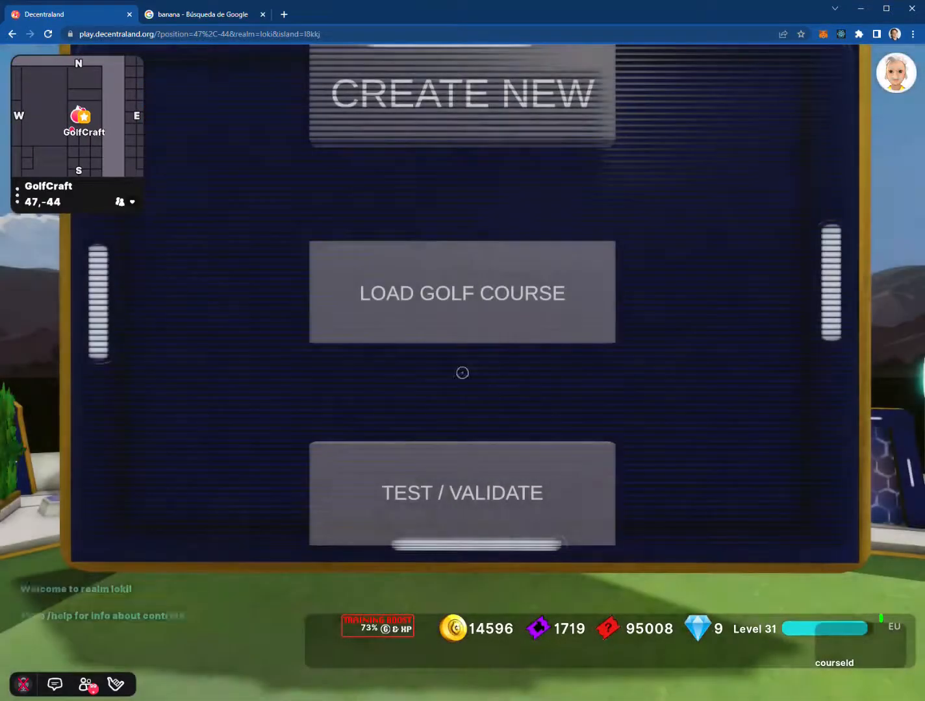
key(w)
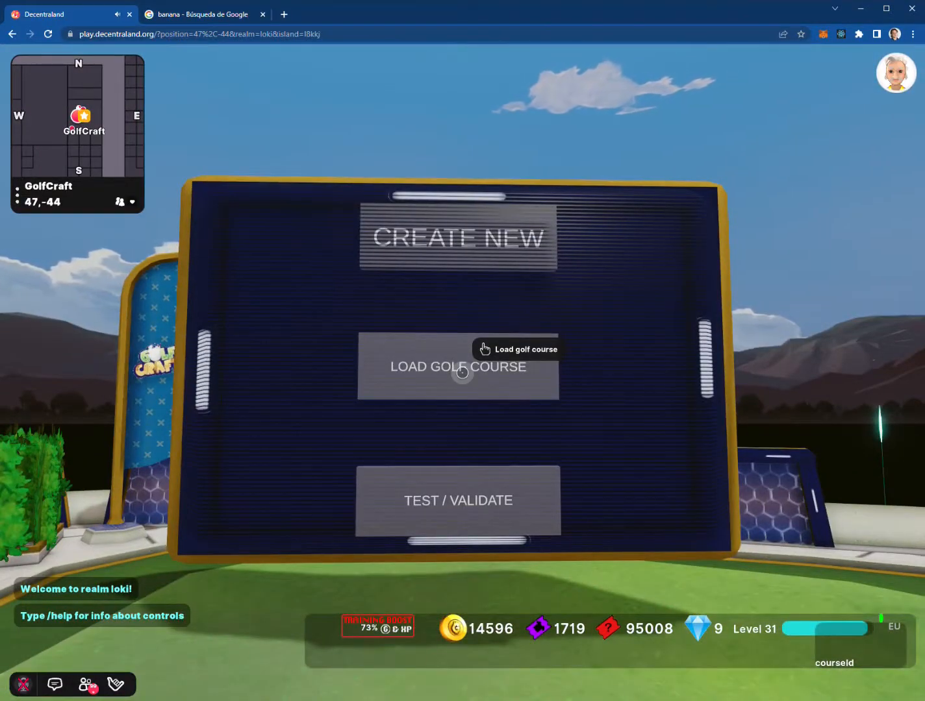
Page the saved-course list to 3/3, load pabloMap, and select its slope piece
click(463, 372)
click(463, 372)
click(462, 373)
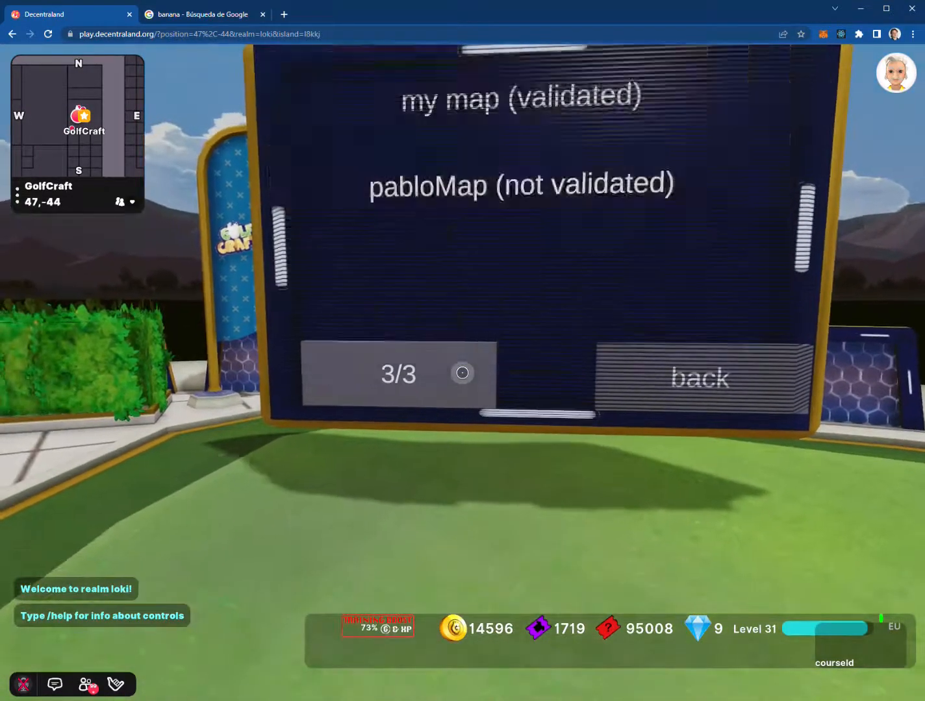
click(462, 372)
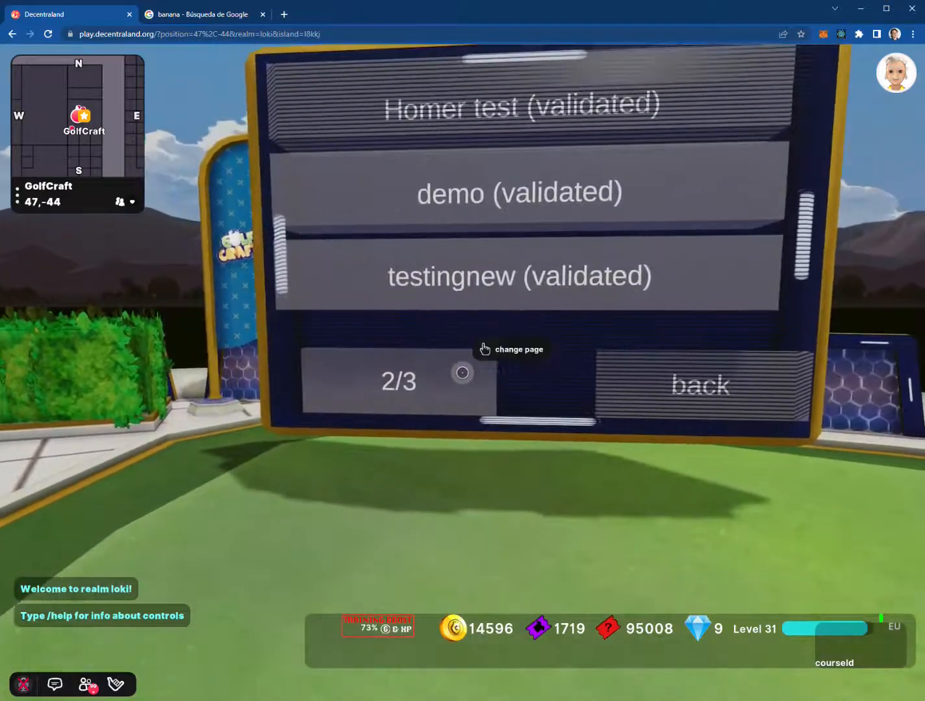
click(462, 373)
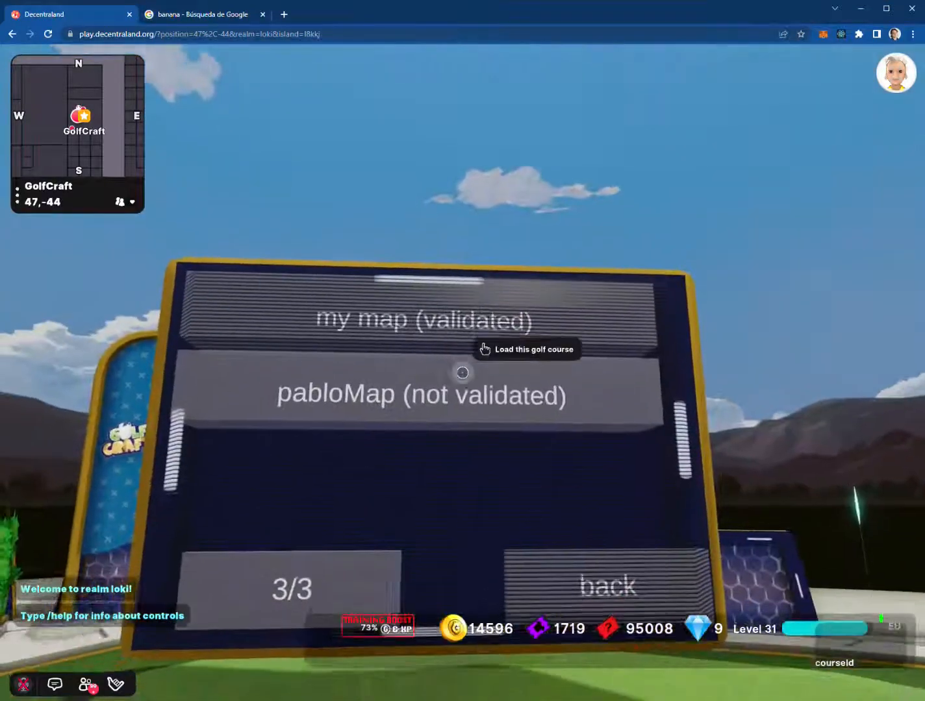
click(462, 373)
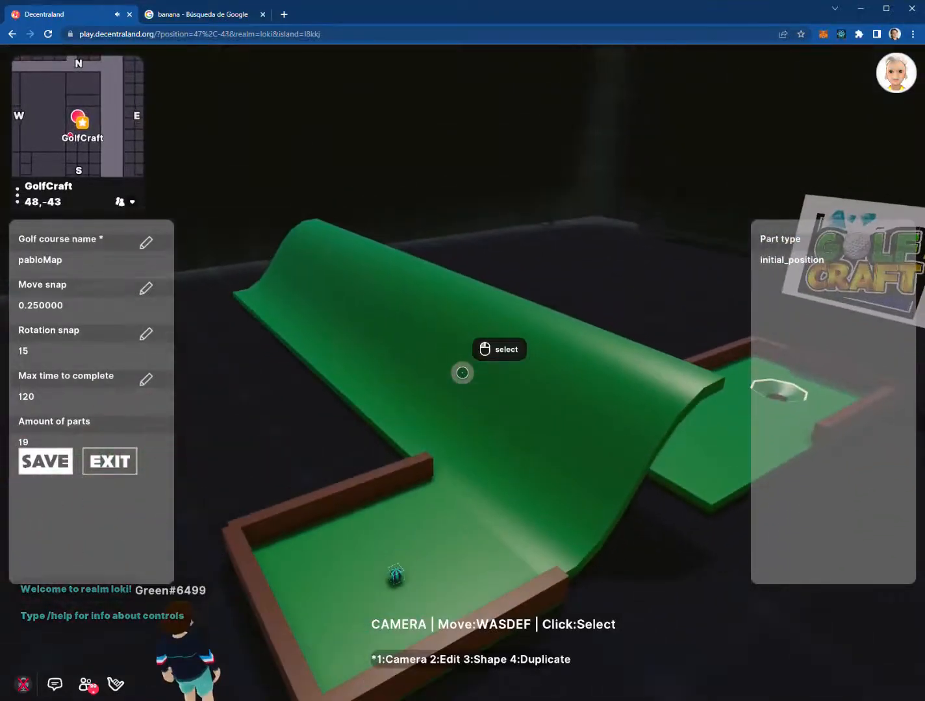
click(463, 373)
Duplicate the slope piece, shift the copy right, rotate it, and raise it
key(4)
key(d)
key(d)
key(d)
key(d)
key(d)
key(d)
key(d)
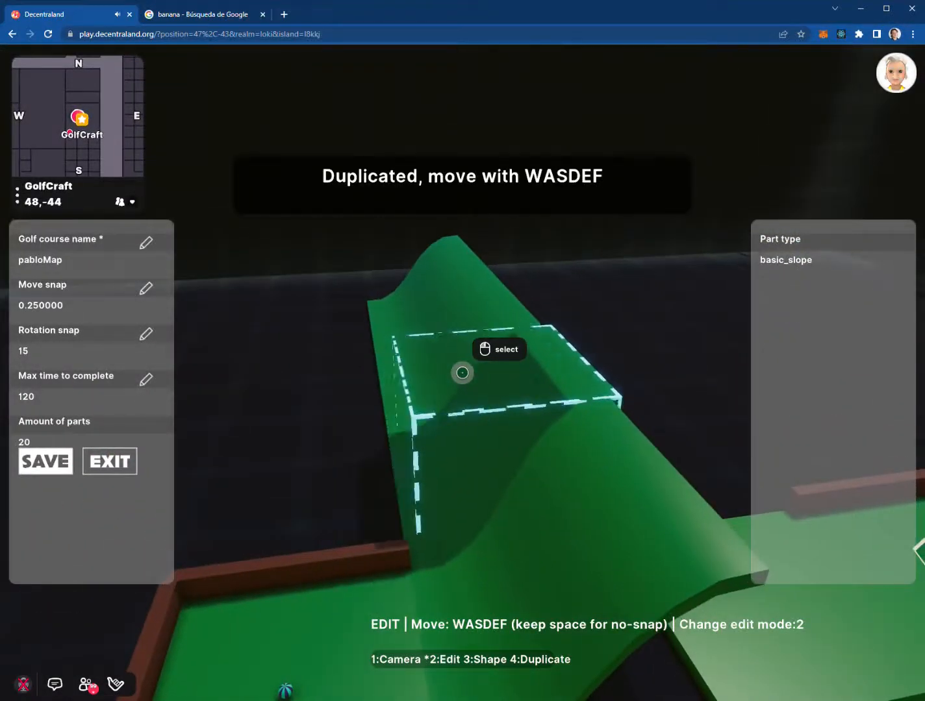
key(d)
key(d)
key(d)
key(d)
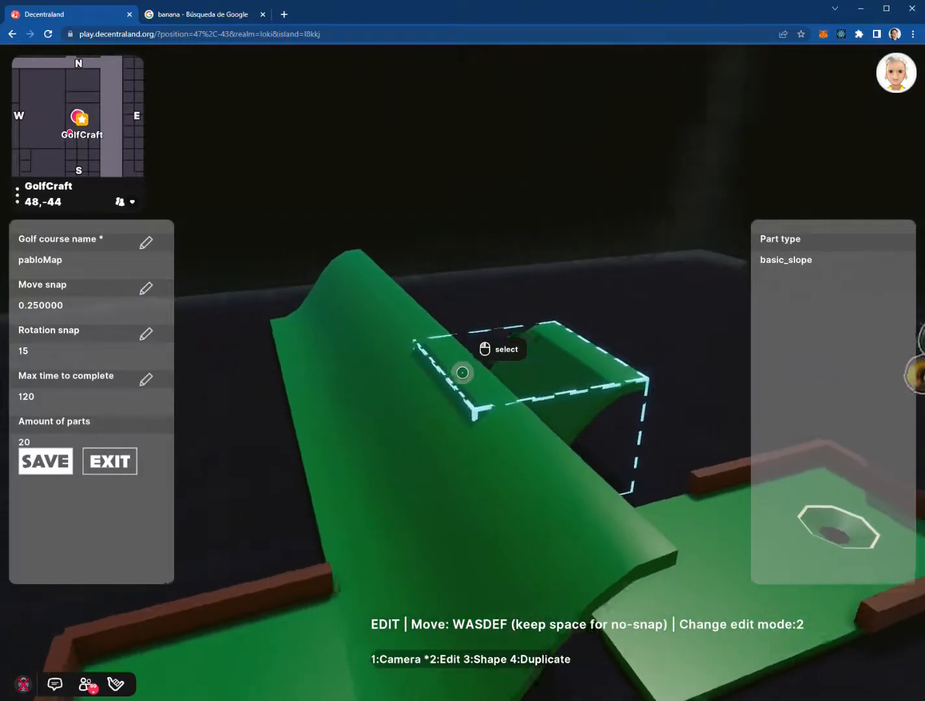
key(2)
key(w)
key(w)
key(d)
key(d)
key(d)
key(d)
key(d)
key(d)
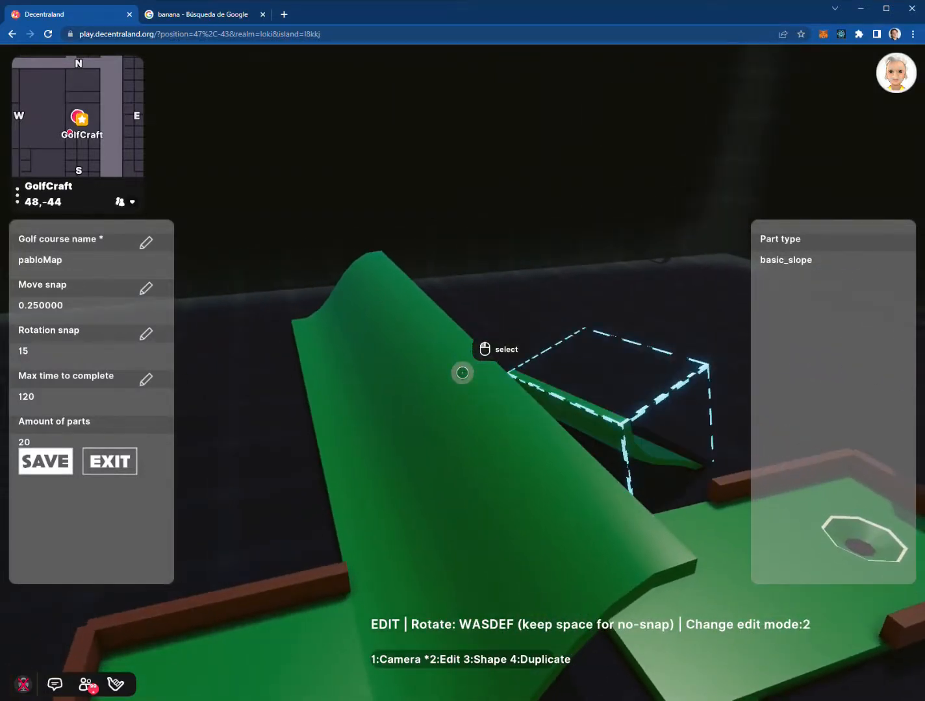
key(2)
key(e)
key(e)
key(e)
key(e)
key(e)
key(e)
key(e)
key(e)
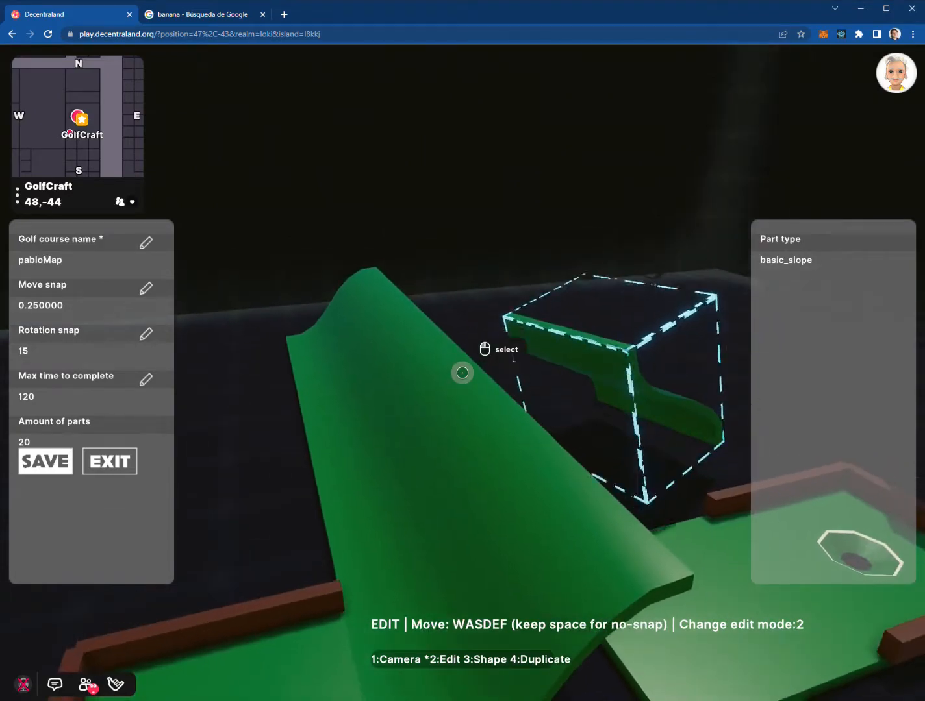
Return to camera mode, save the 20-part course, and exit the editor
key(1)
click(42, 460)
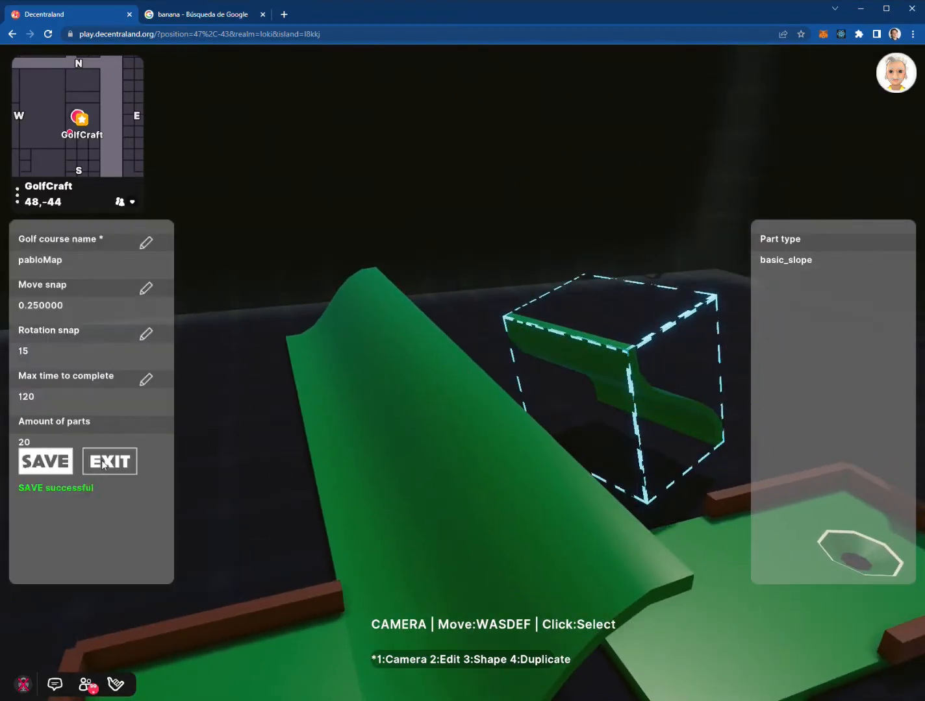
click(109, 462)
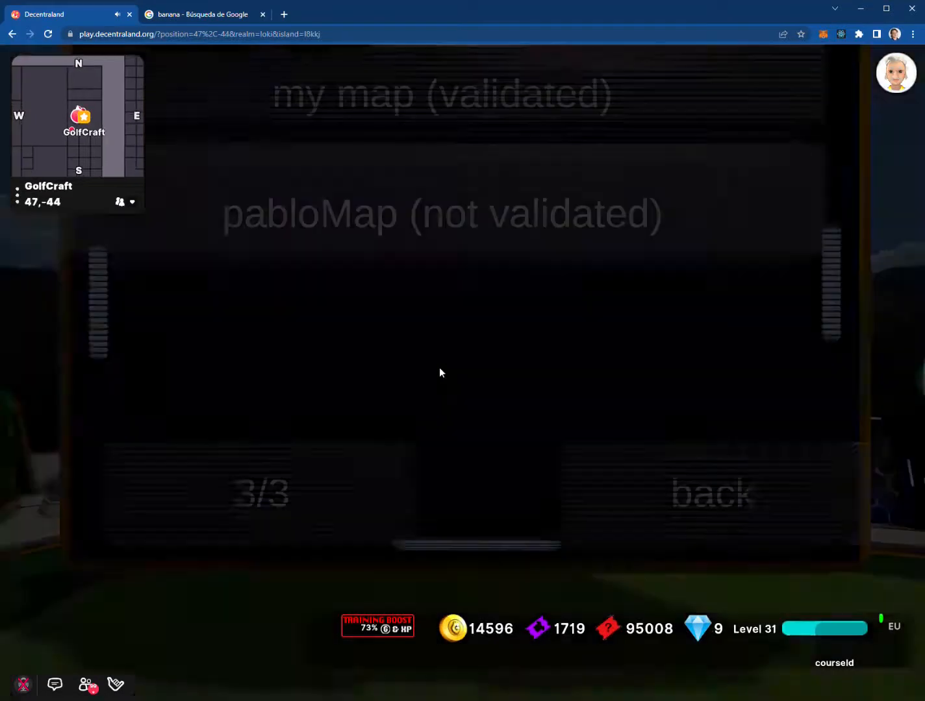
Return to the main menu, walk to the board, and open the TEST / VALIDATE list
click(467, 363)
click(463, 374)
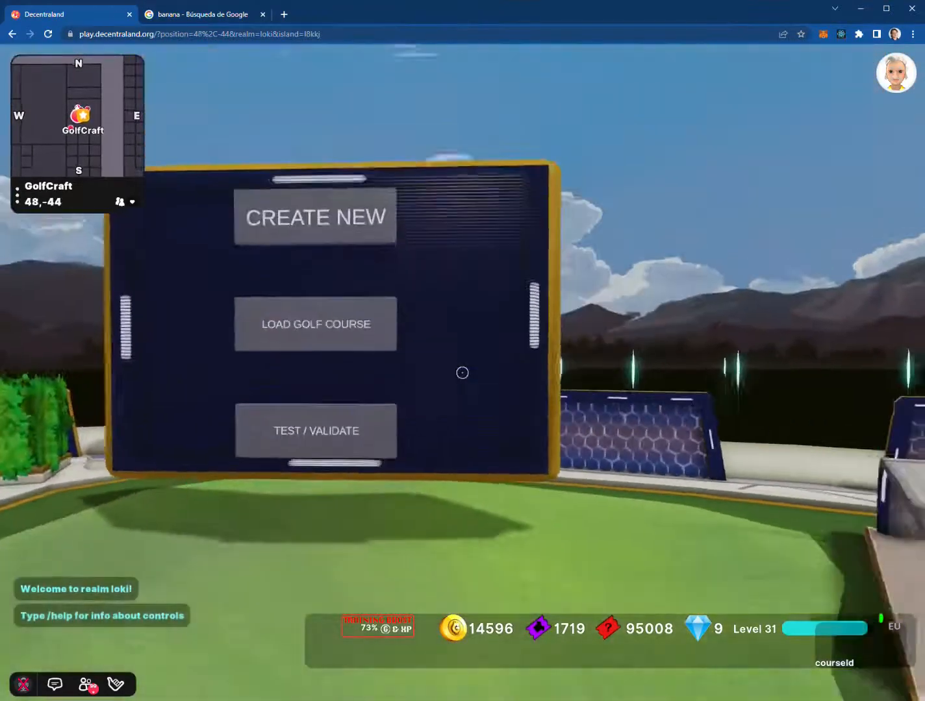
key(w)
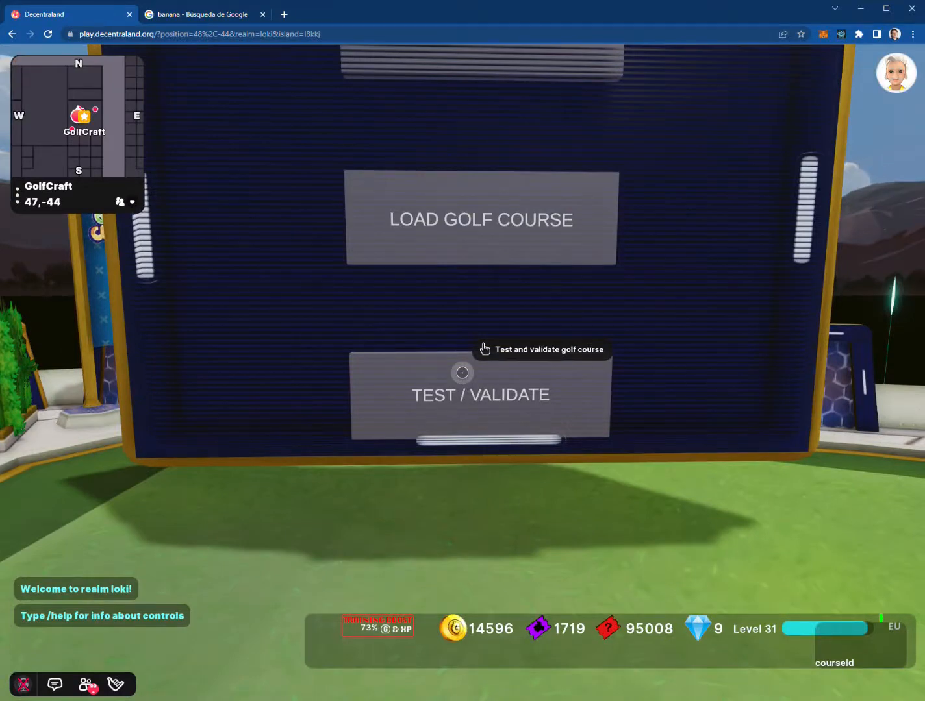
key(w)
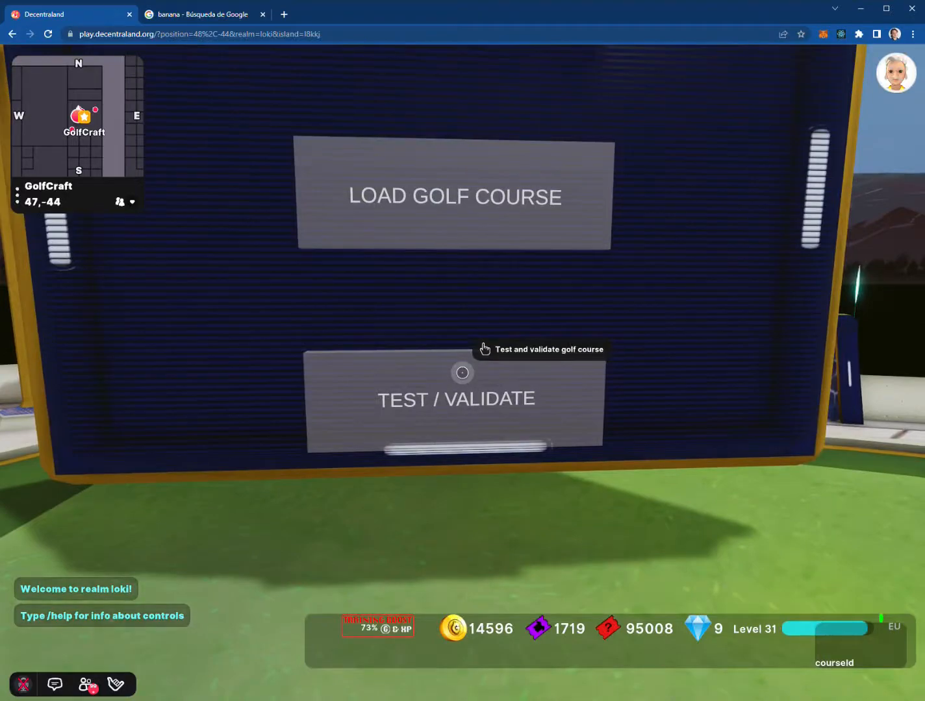
click(462, 373)
Line up on the pabloMap entry and load it for a test play
key(s)
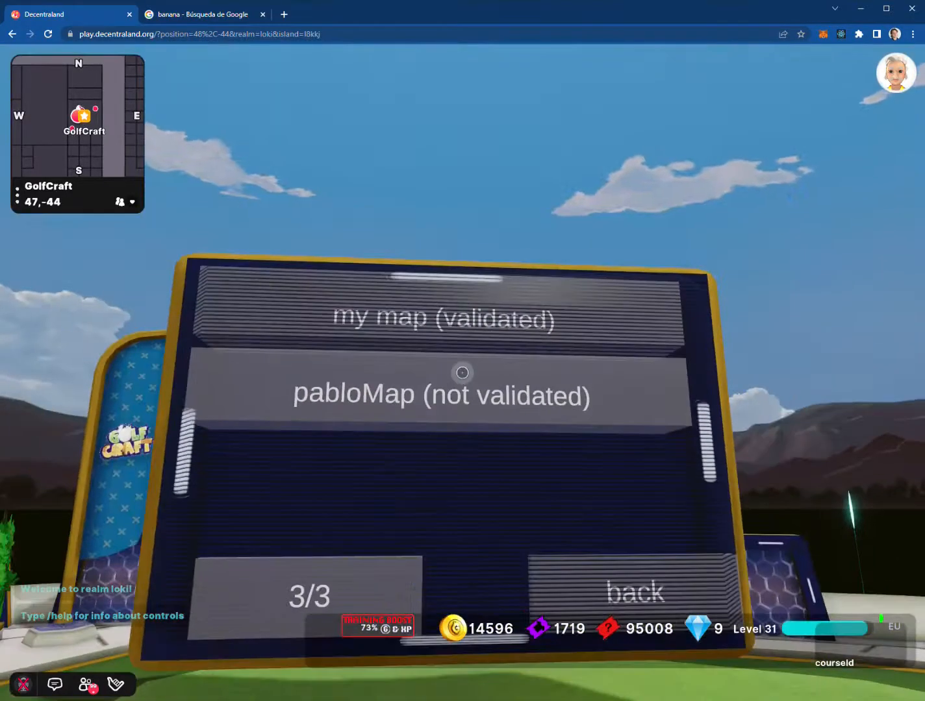
key(w)
key(a)
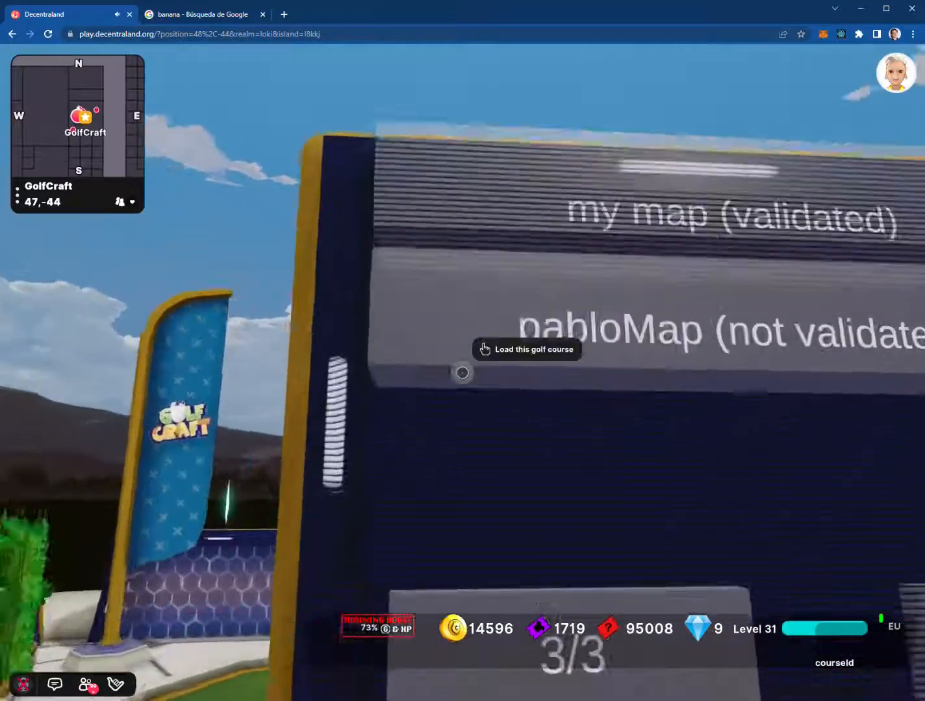
key(s)
click(462, 372)
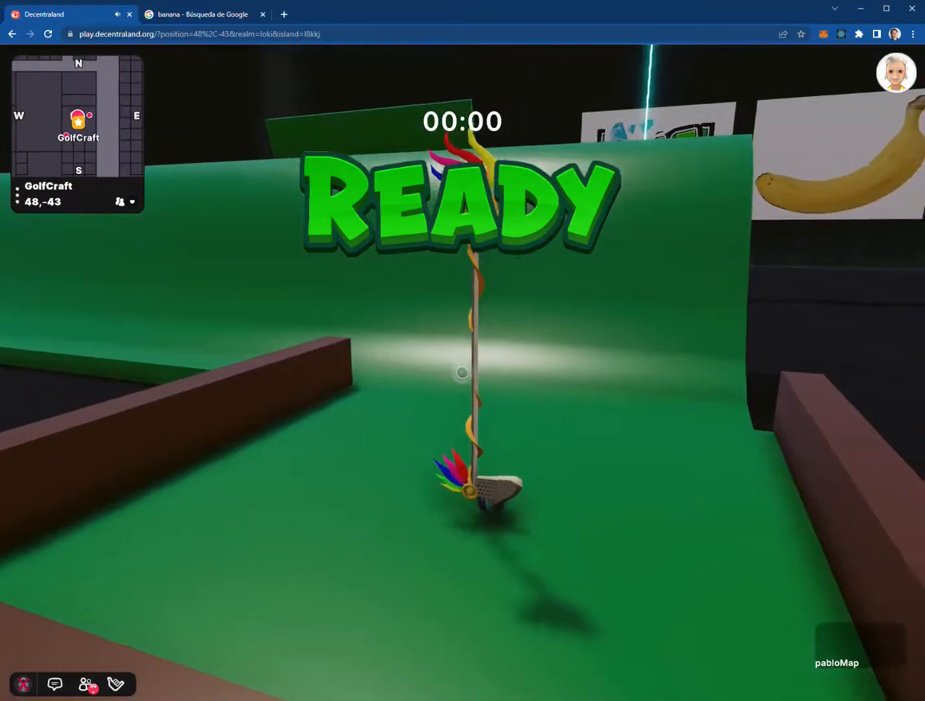
Shoot the ball up the ramp onto the hole green, then set power for the putt
click(462, 372)
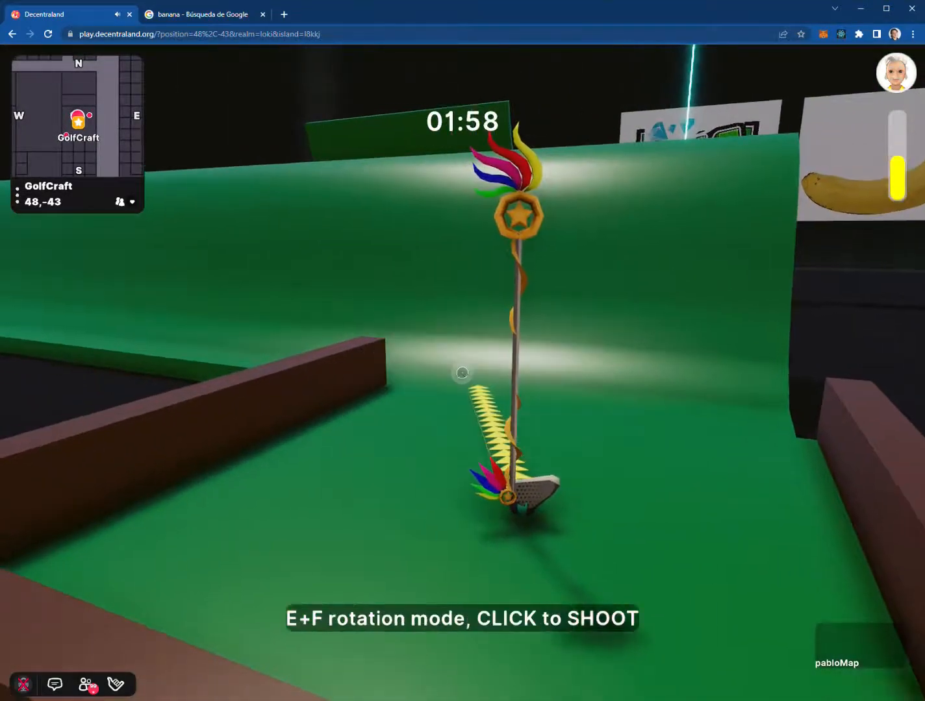
click(462, 372)
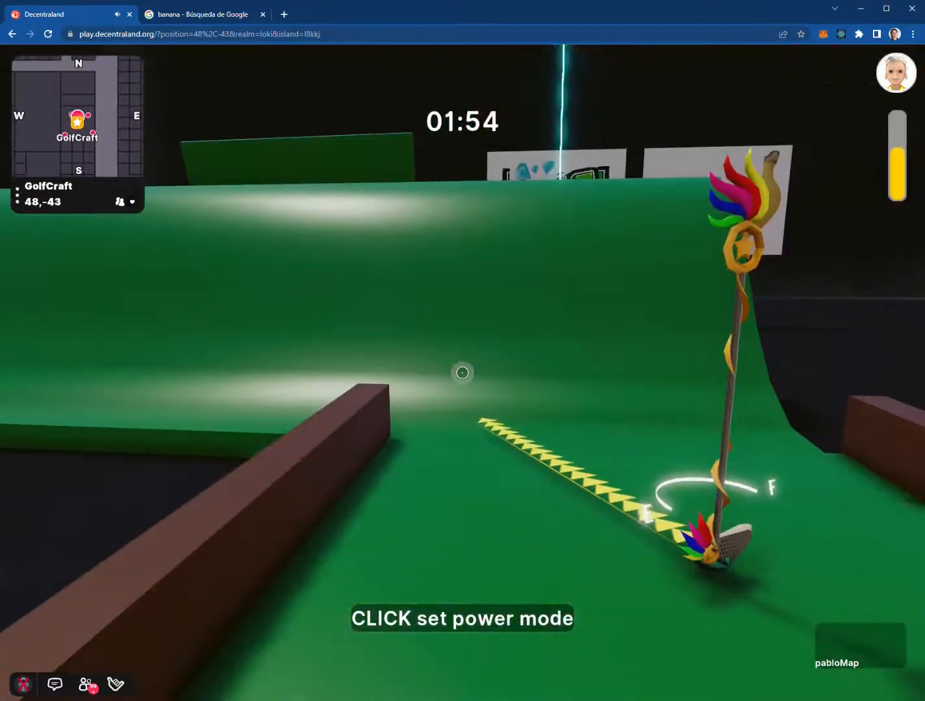
click(462, 372)
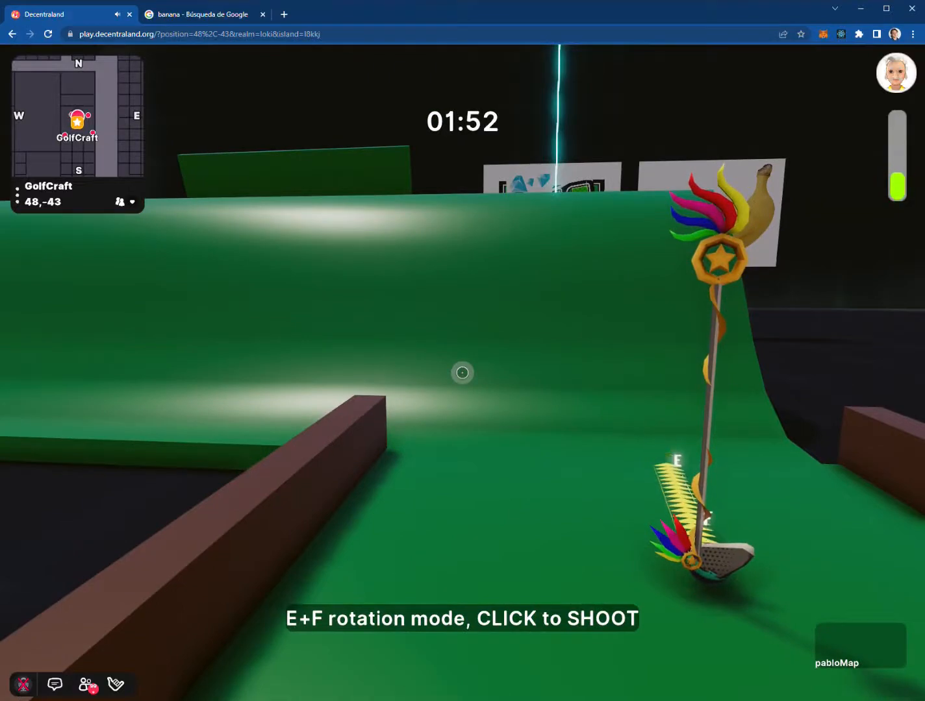
click(462, 372)
click(462, 371)
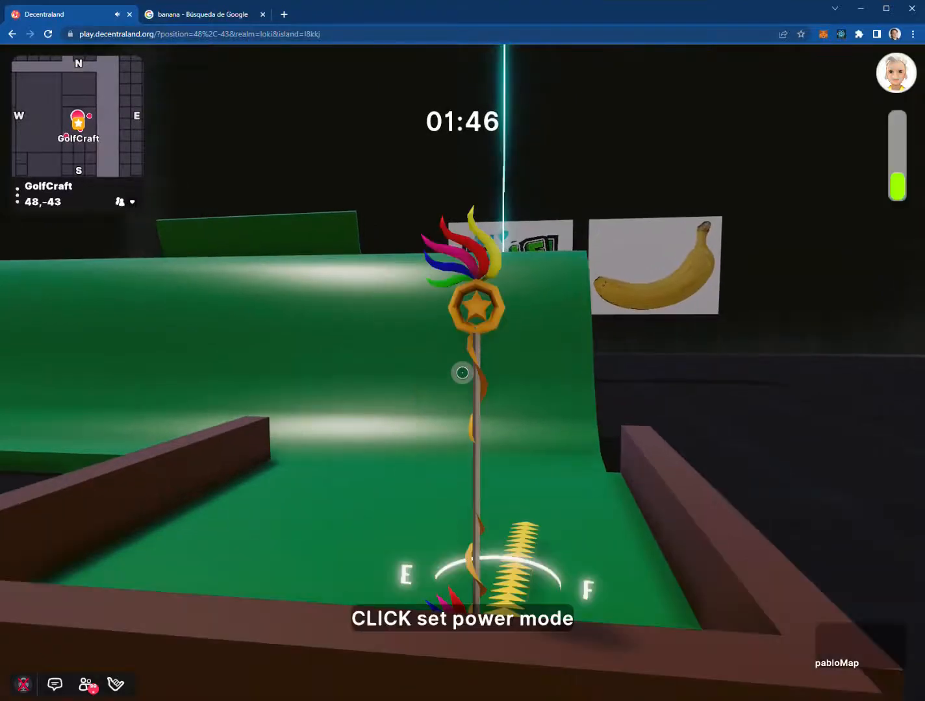
click(462, 372)
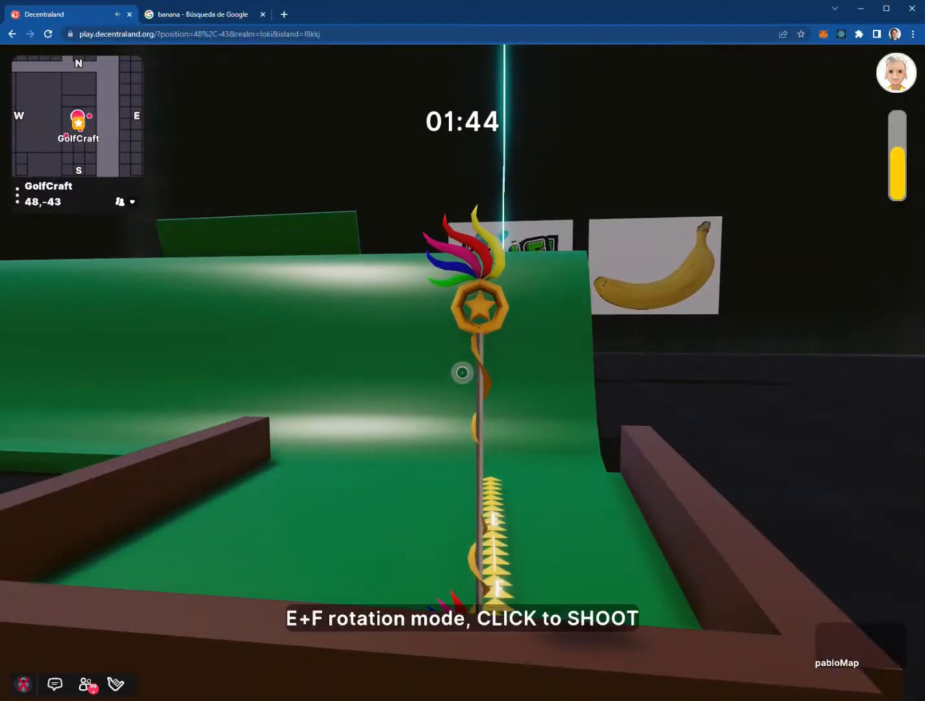
click(462, 372)
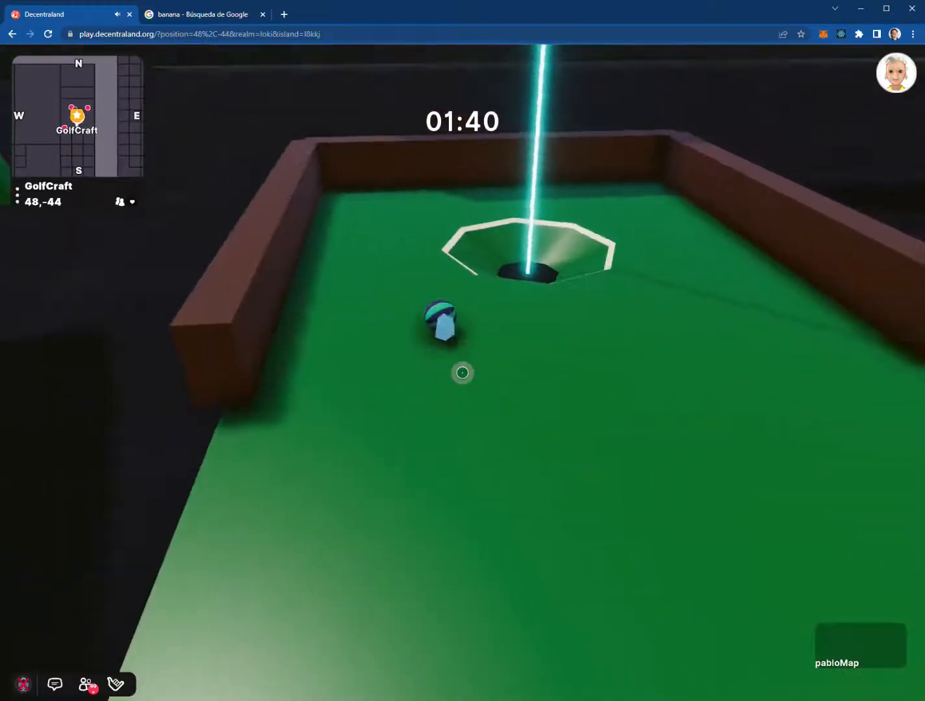
click(462, 373)
click(462, 373)
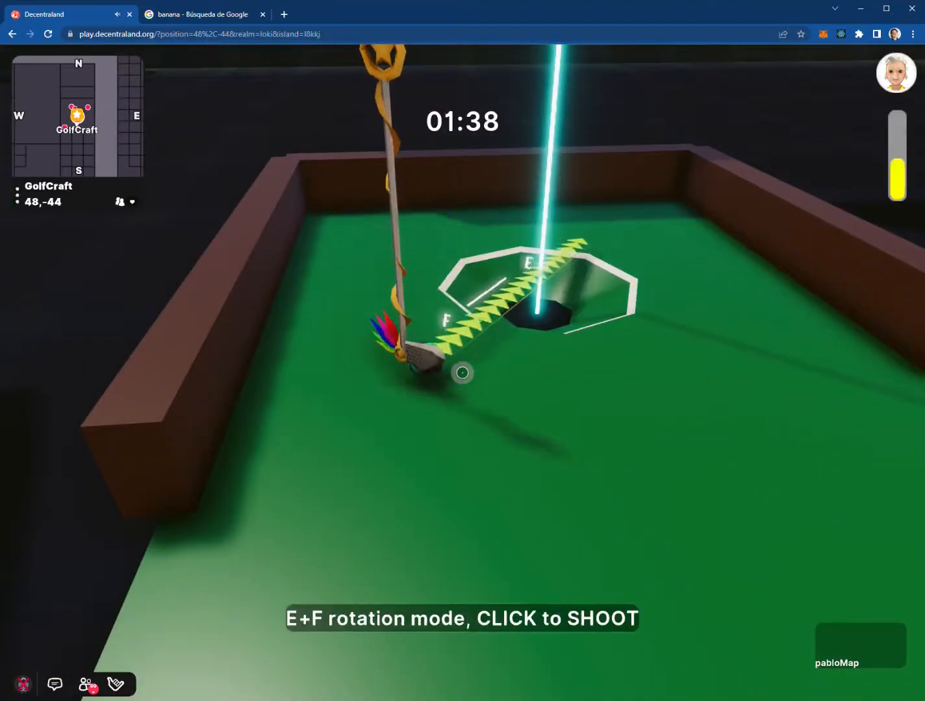
Putt the ball into the hole and check the course board lists pabloMap as validated
click(463, 372)
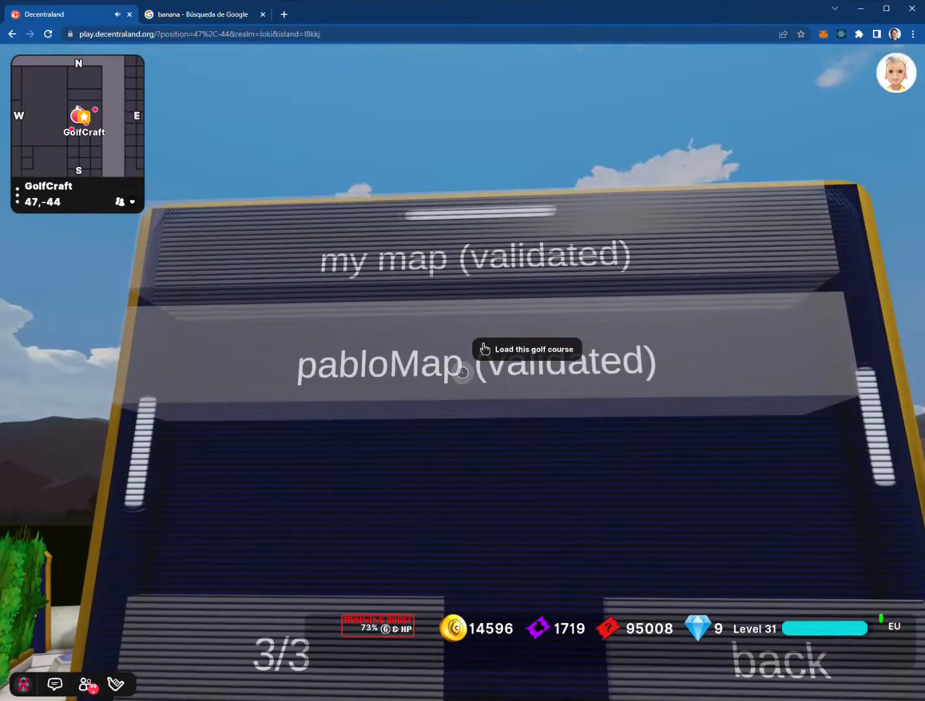
key(s)
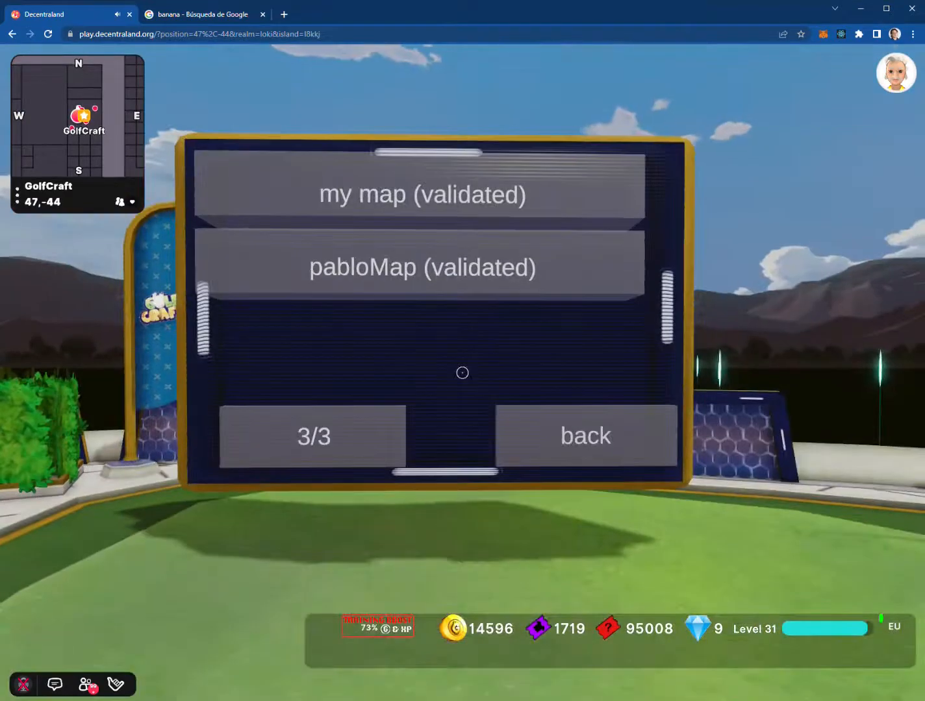
key(w)
key(s)
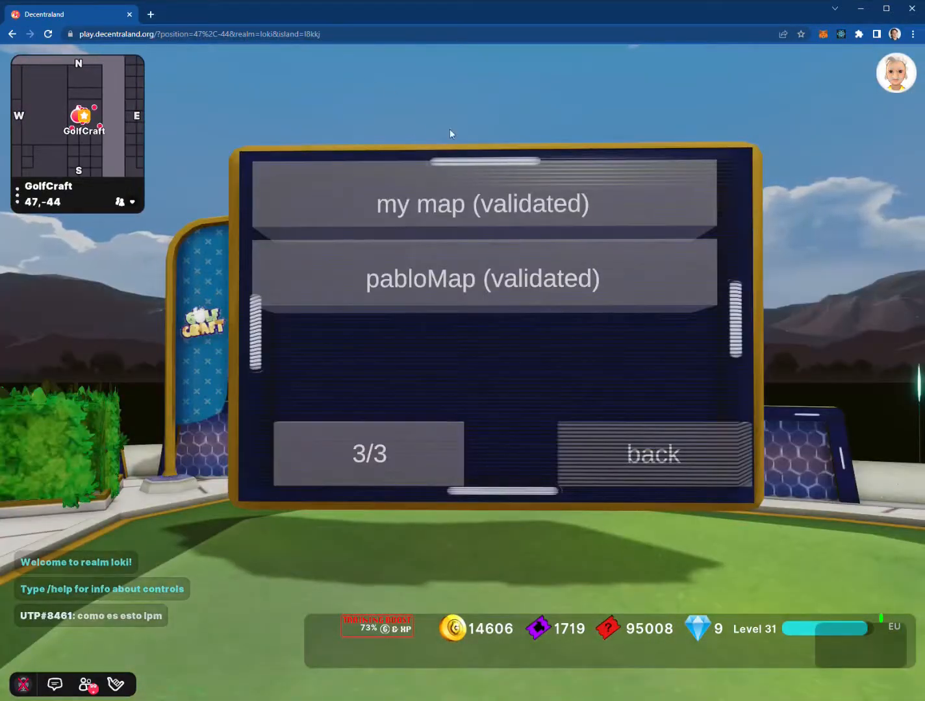
click(530, 205)
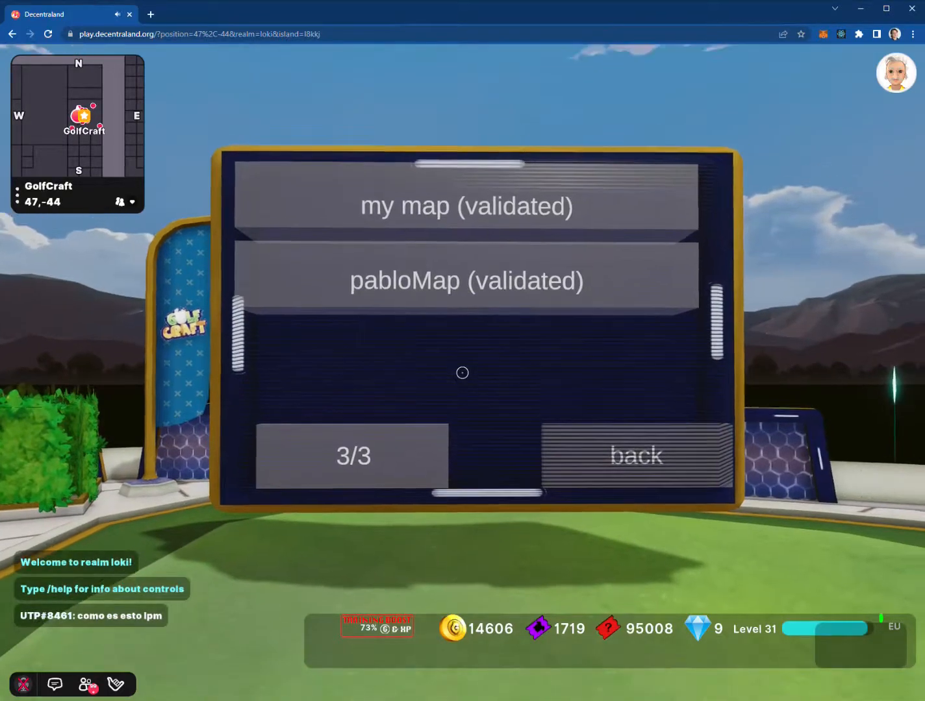
Load golfcraftgame.com in a new tab and go to its Create Tournament page
click(151, 15)
text(golfcraftgame.com)
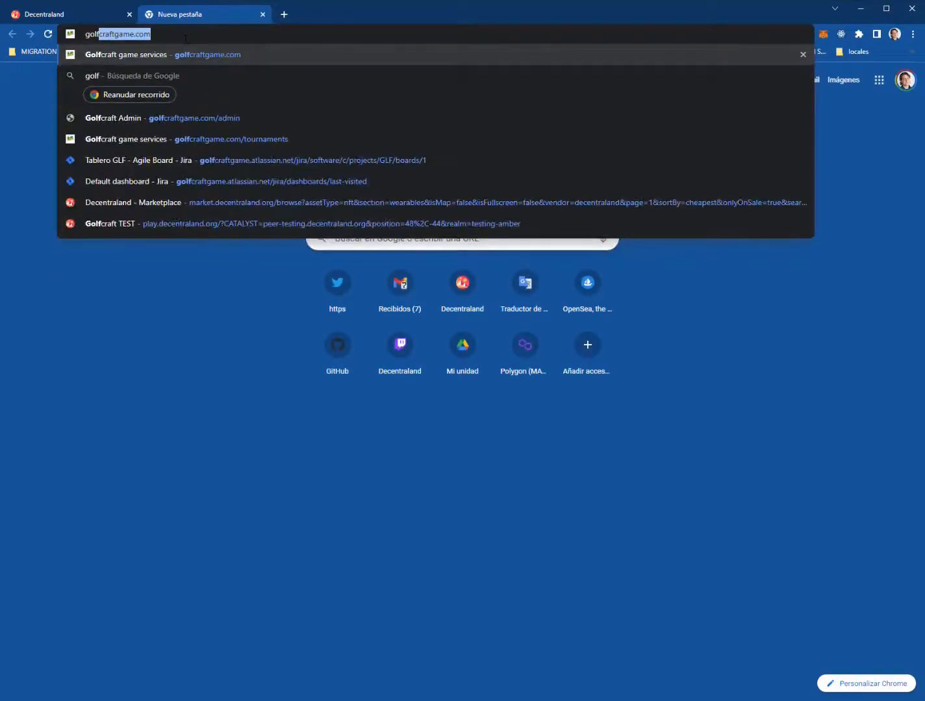
key(Right)
key(Return)
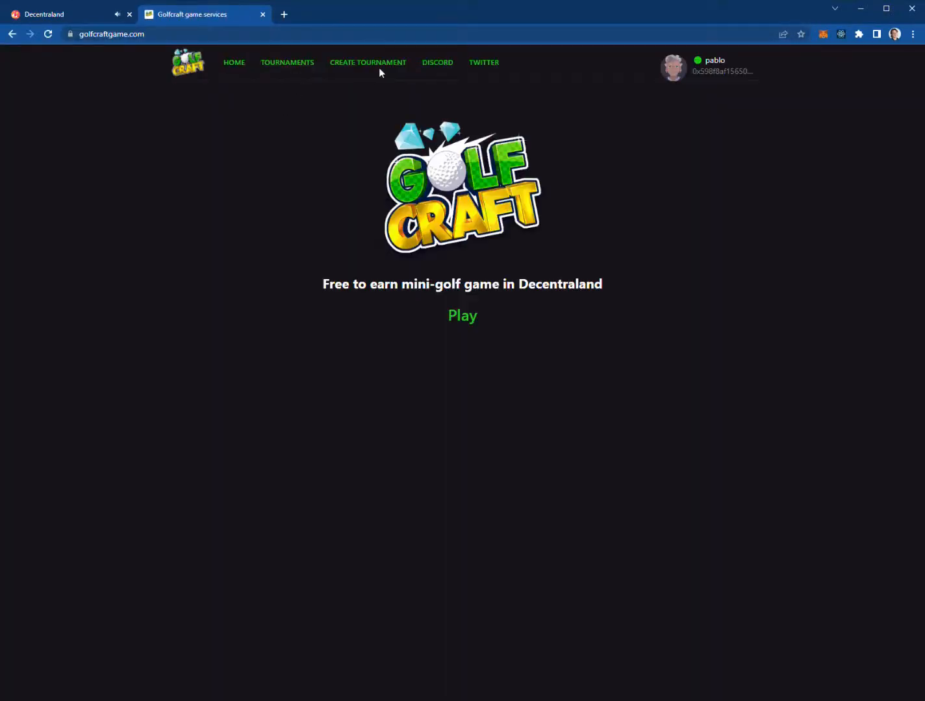
click(388, 64)
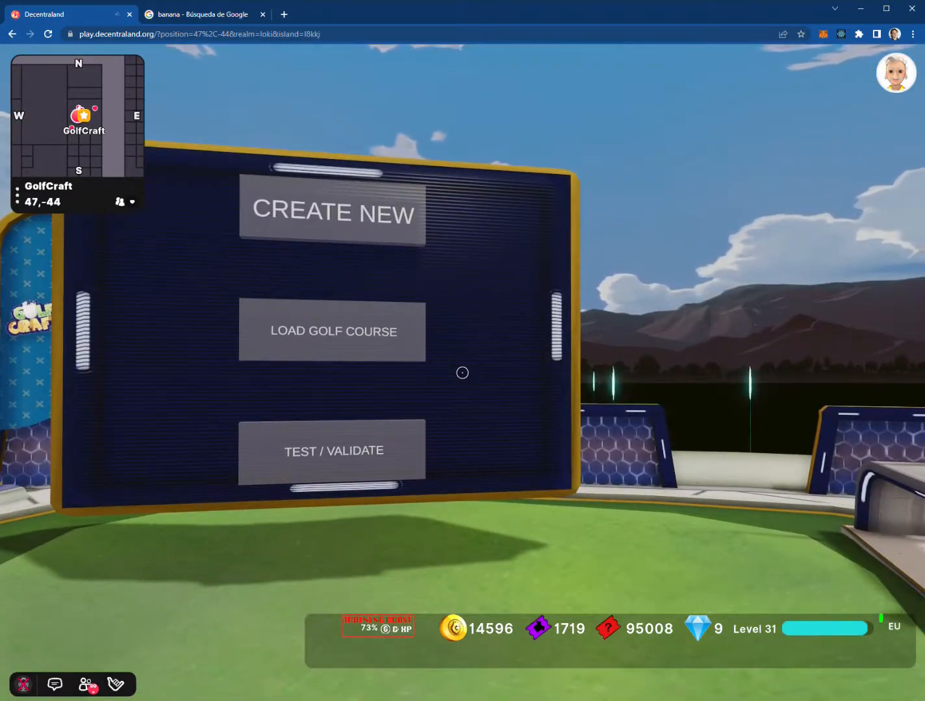
Load pabloMap from the saved golf course list into the editor
key(w)
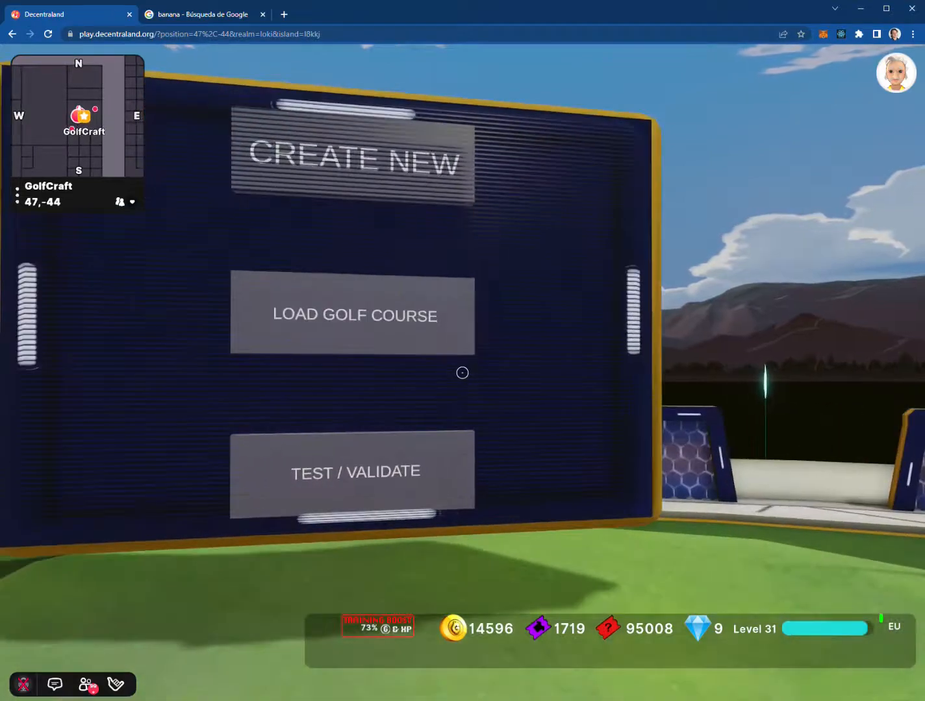
key(s)
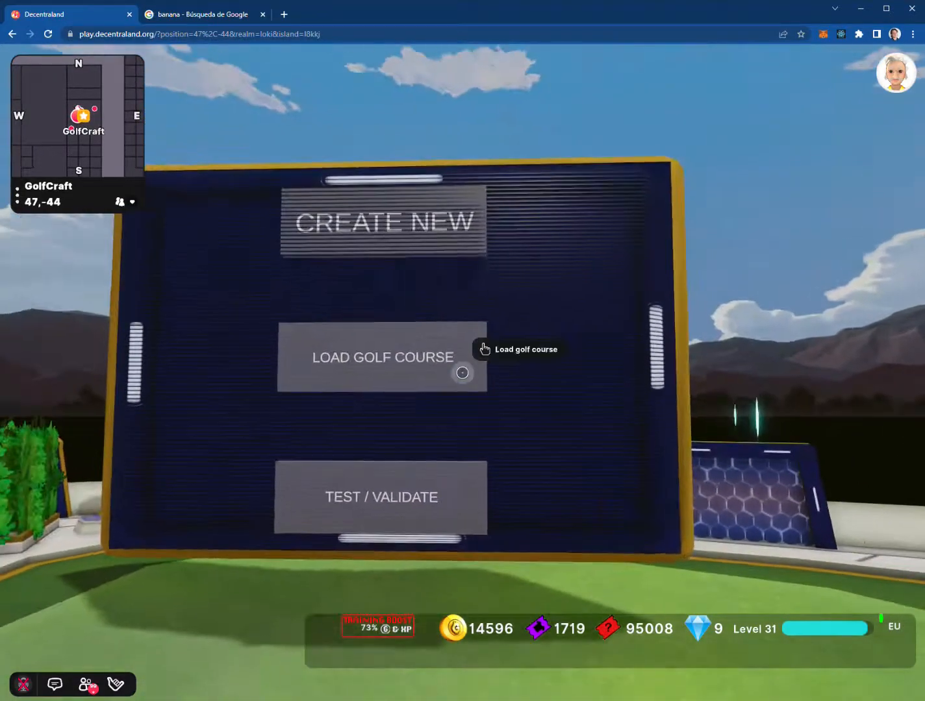
click(463, 373)
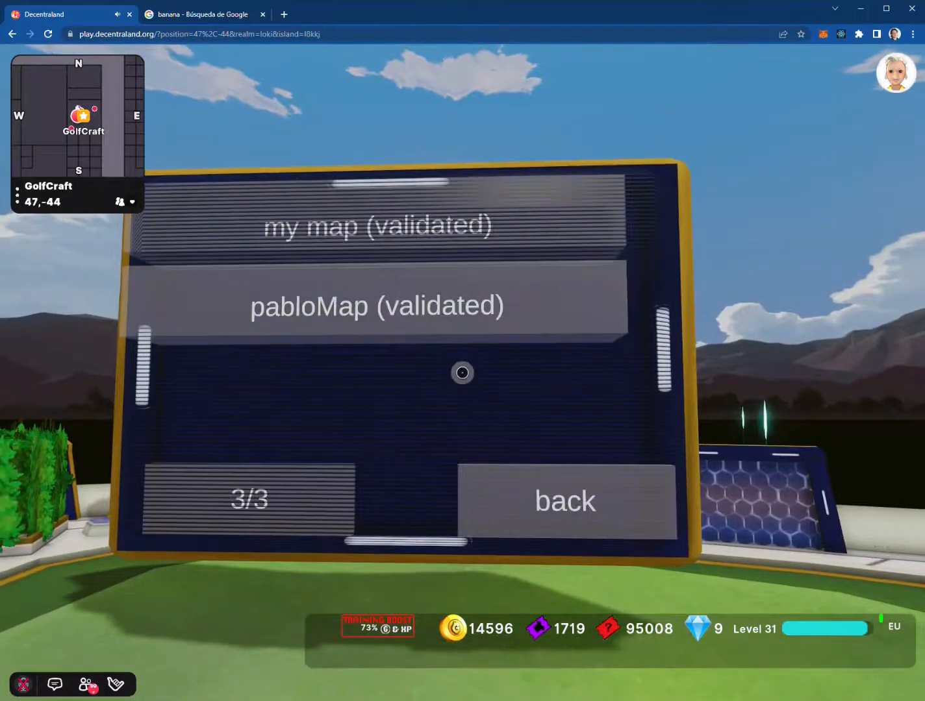
click(462, 373)
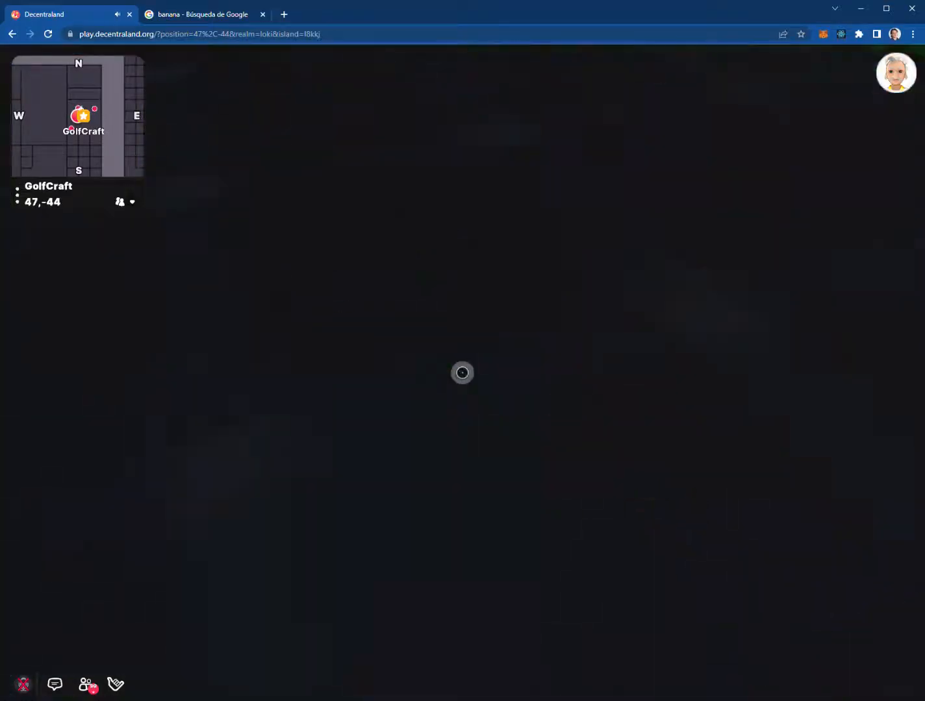
Select the ramp slope piece and inspect it from several camera angles
key(e)
key(a)
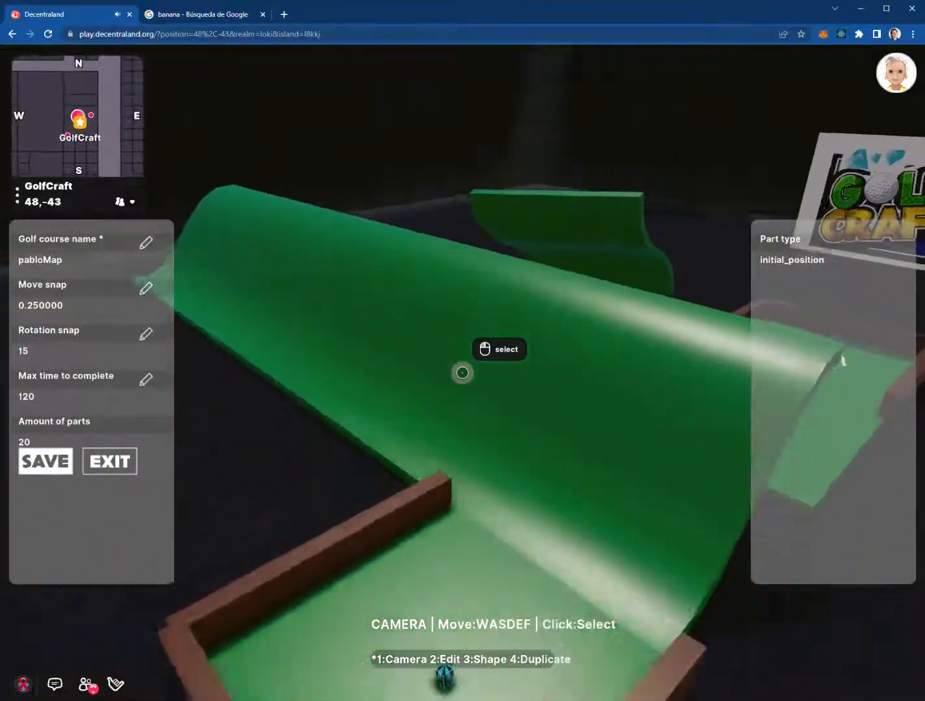
click(463, 373)
key(a)
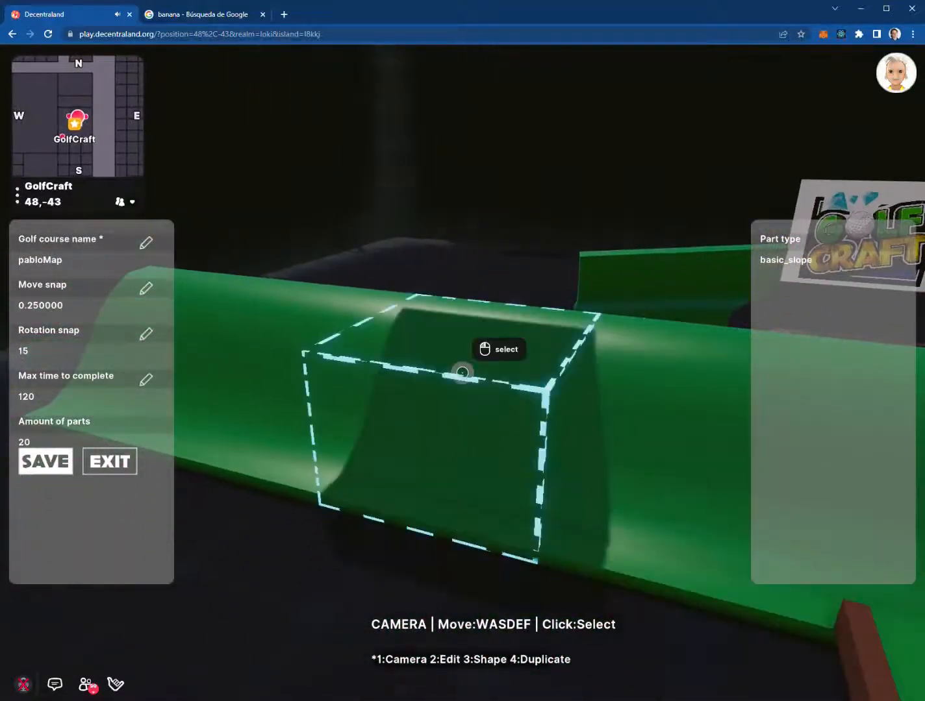
key(d)
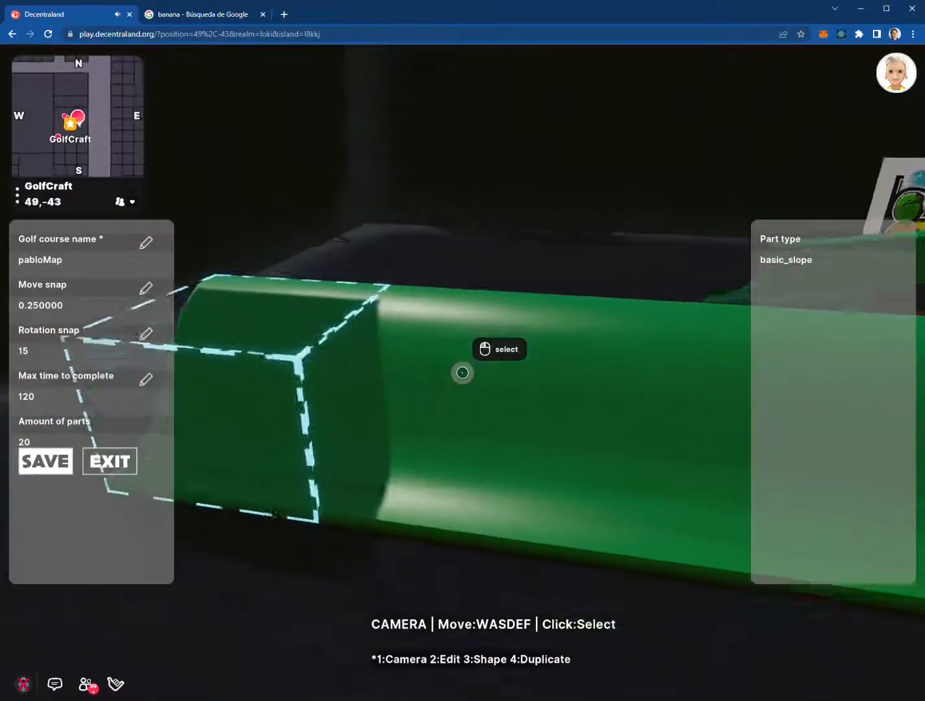
key(s)
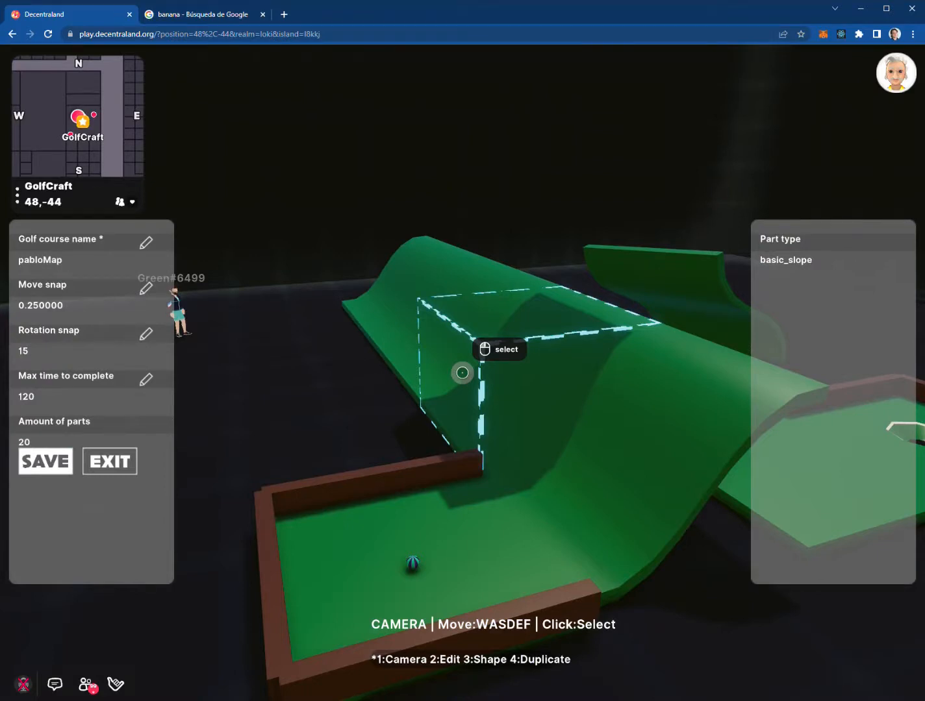
key(w)
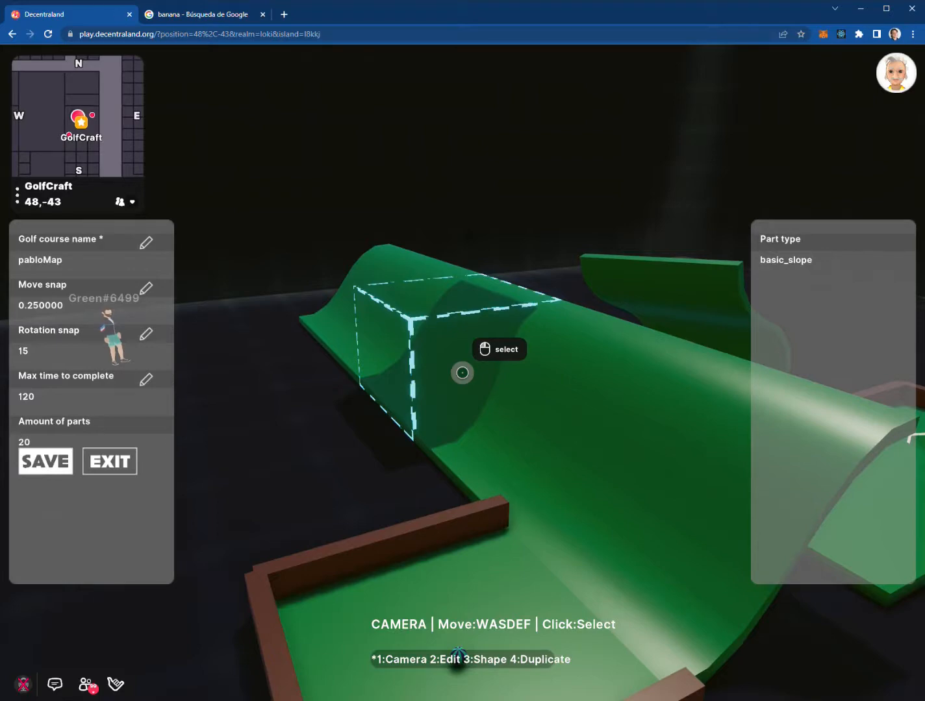
key(s)
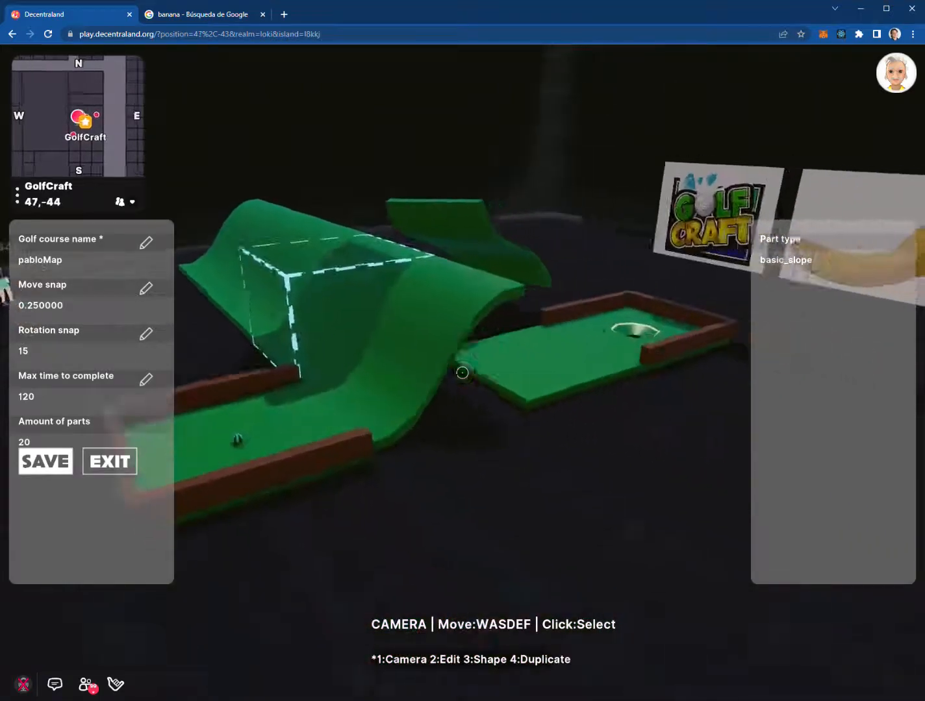
Inspect the floor piece beside the hole, alternating with the ramp slope
click(462, 373)
key(w)
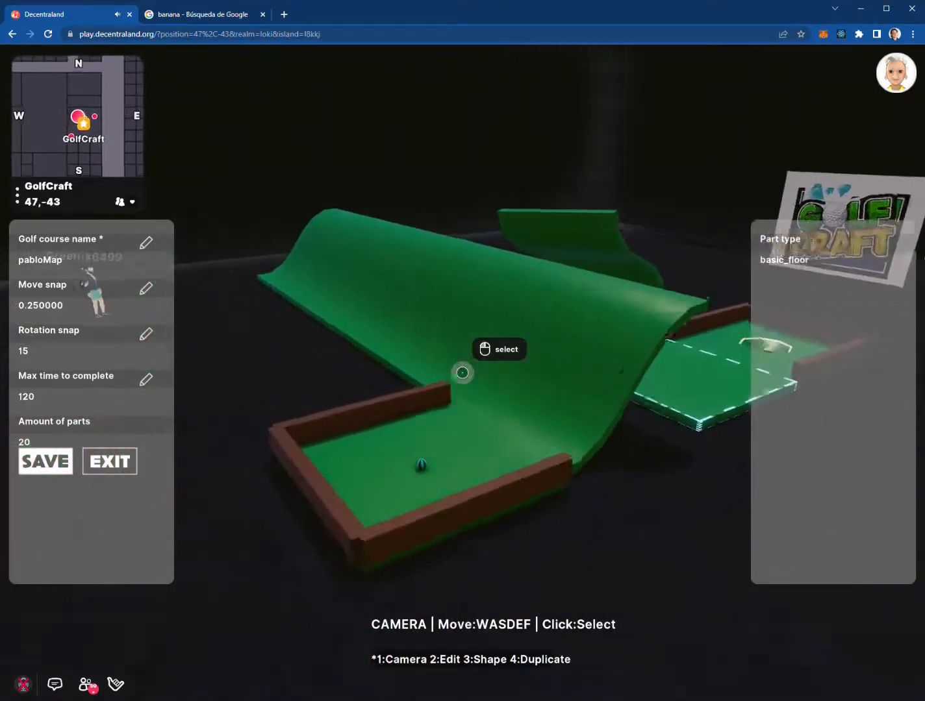
click(463, 372)
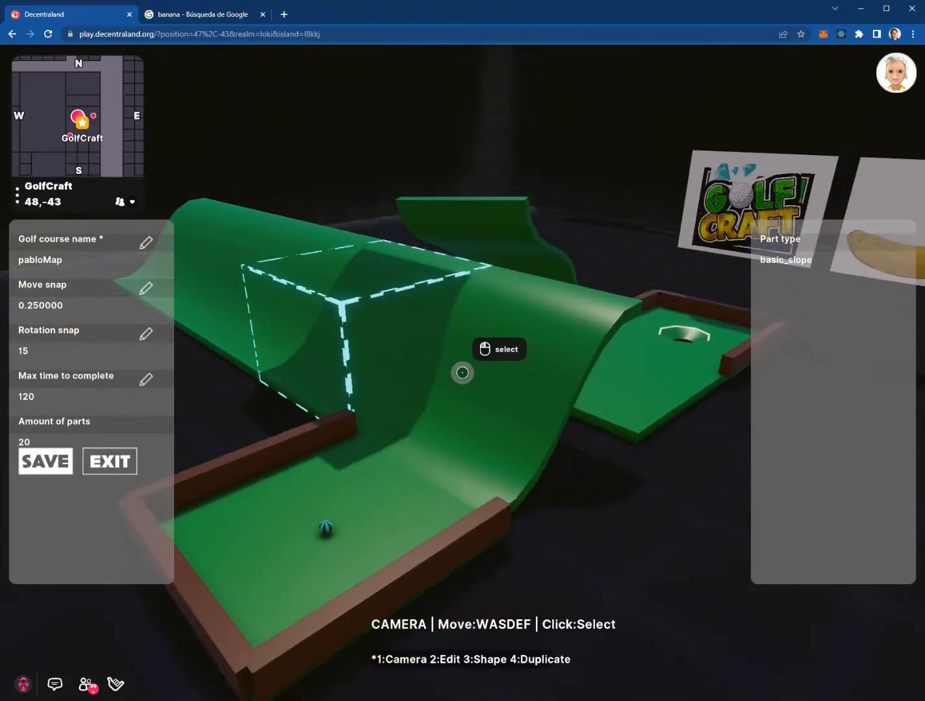
click(462, 373)
key(d)
click(462, 373)
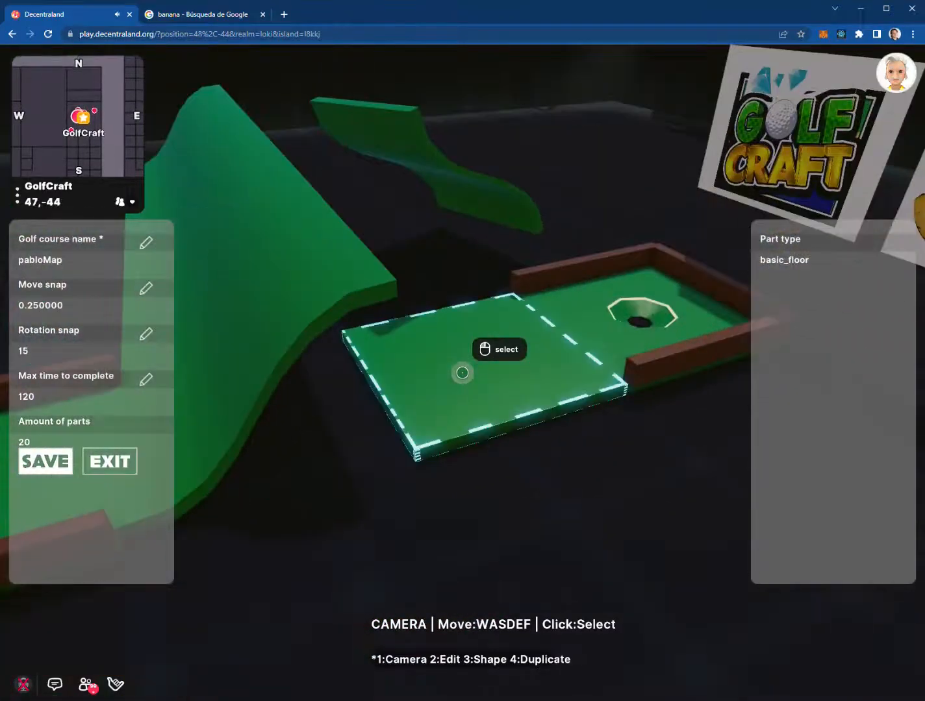
key(a)
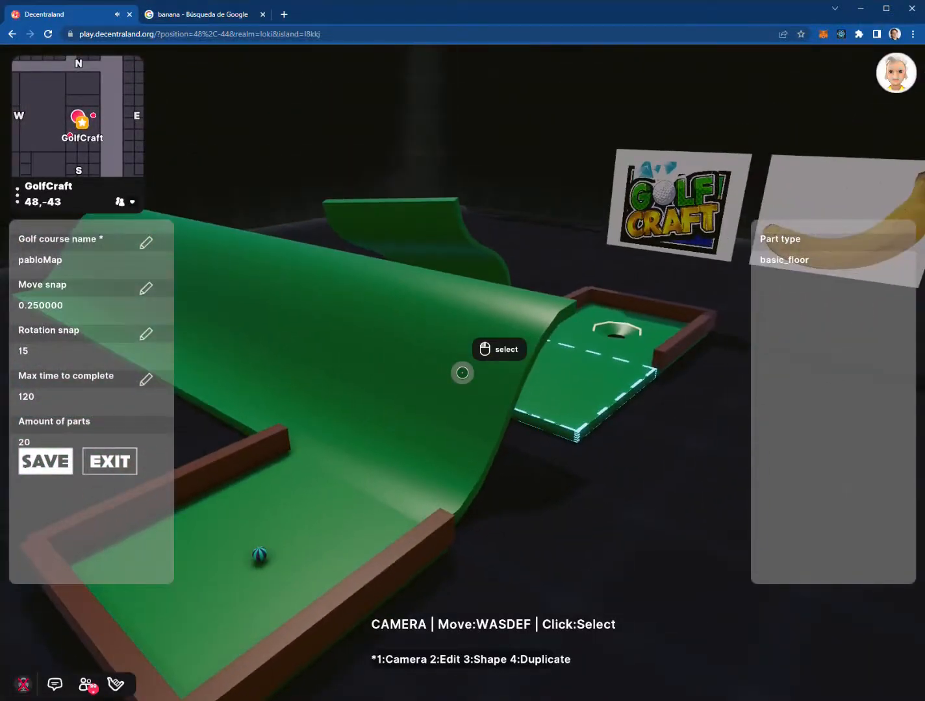
Exit the course editor back to the course list
key(s)
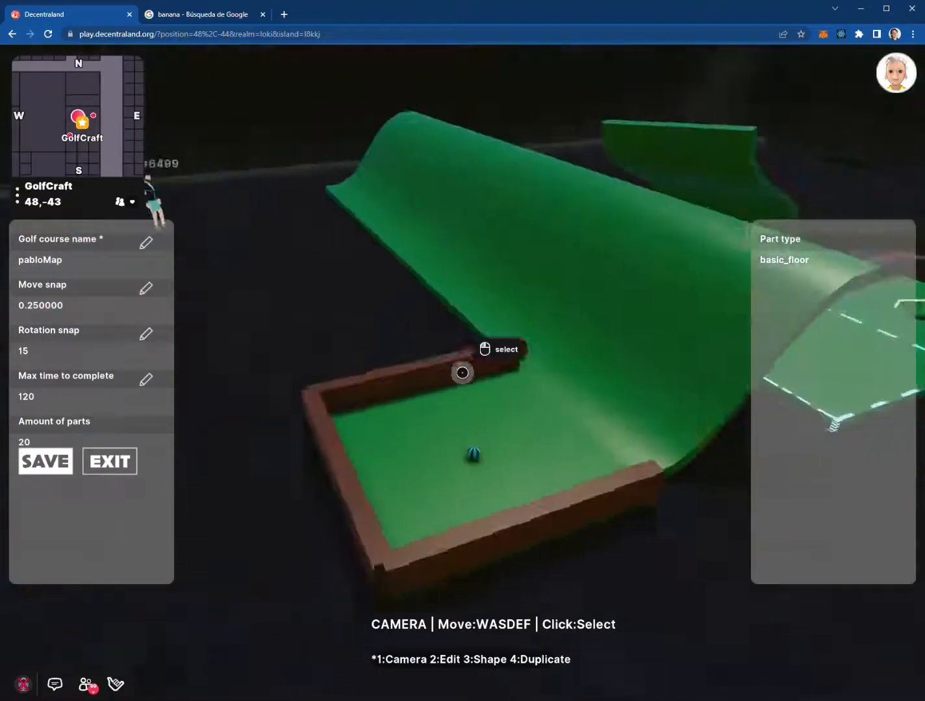
key(Escape)
click(133, 459)
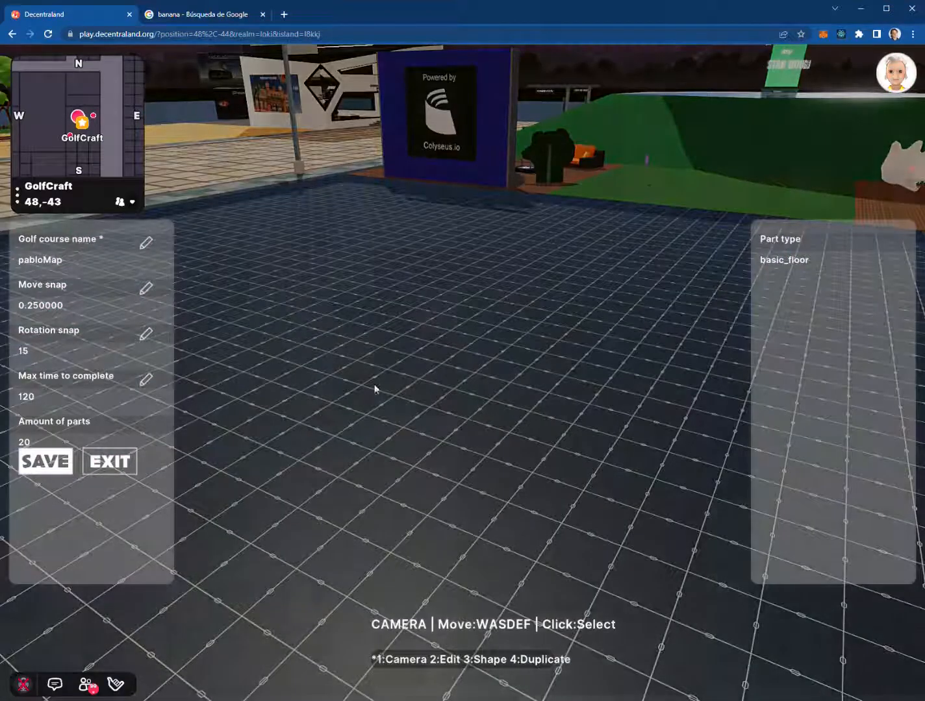